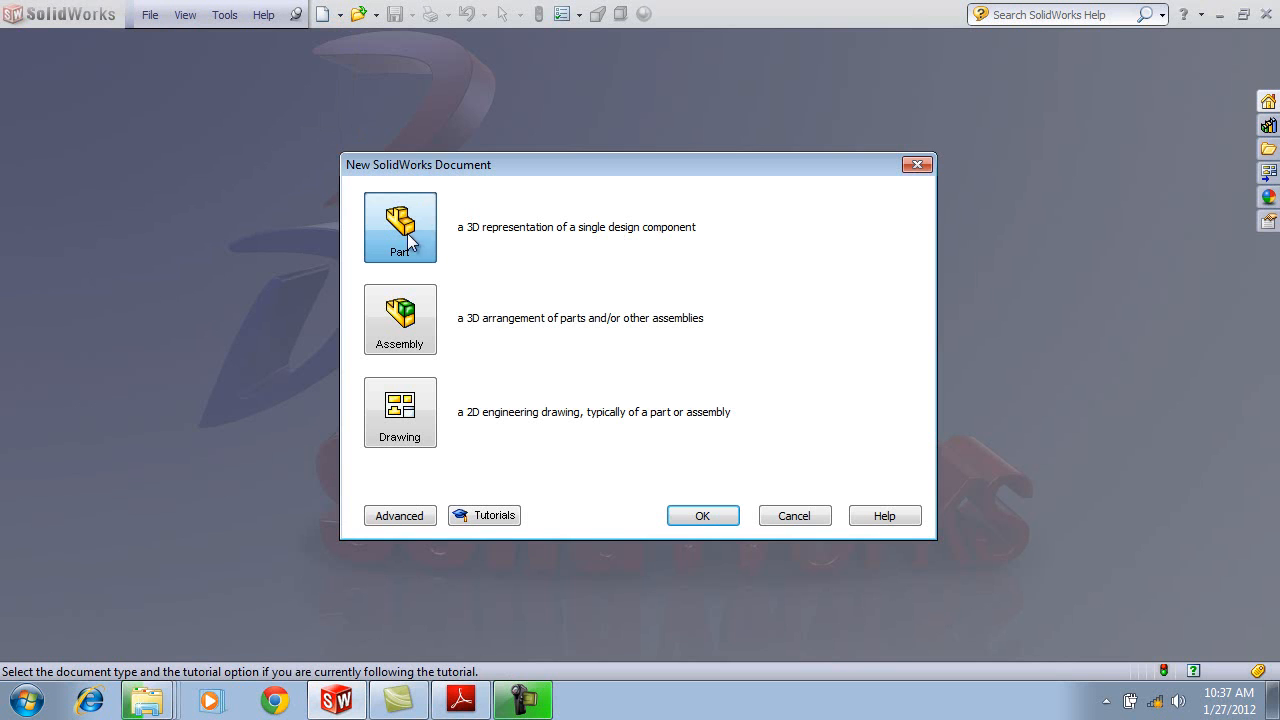
Create a new part document and start a sketch on the Front Plane.
click(703, 516)
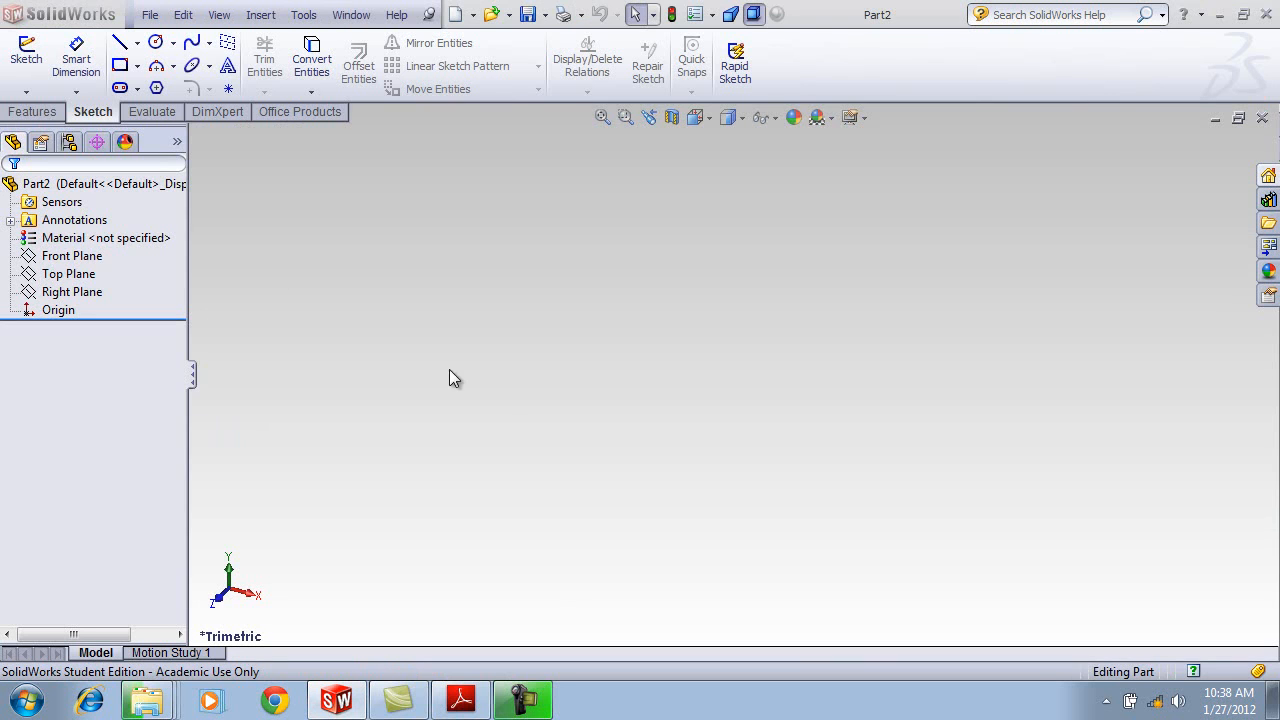
click(69, 258)
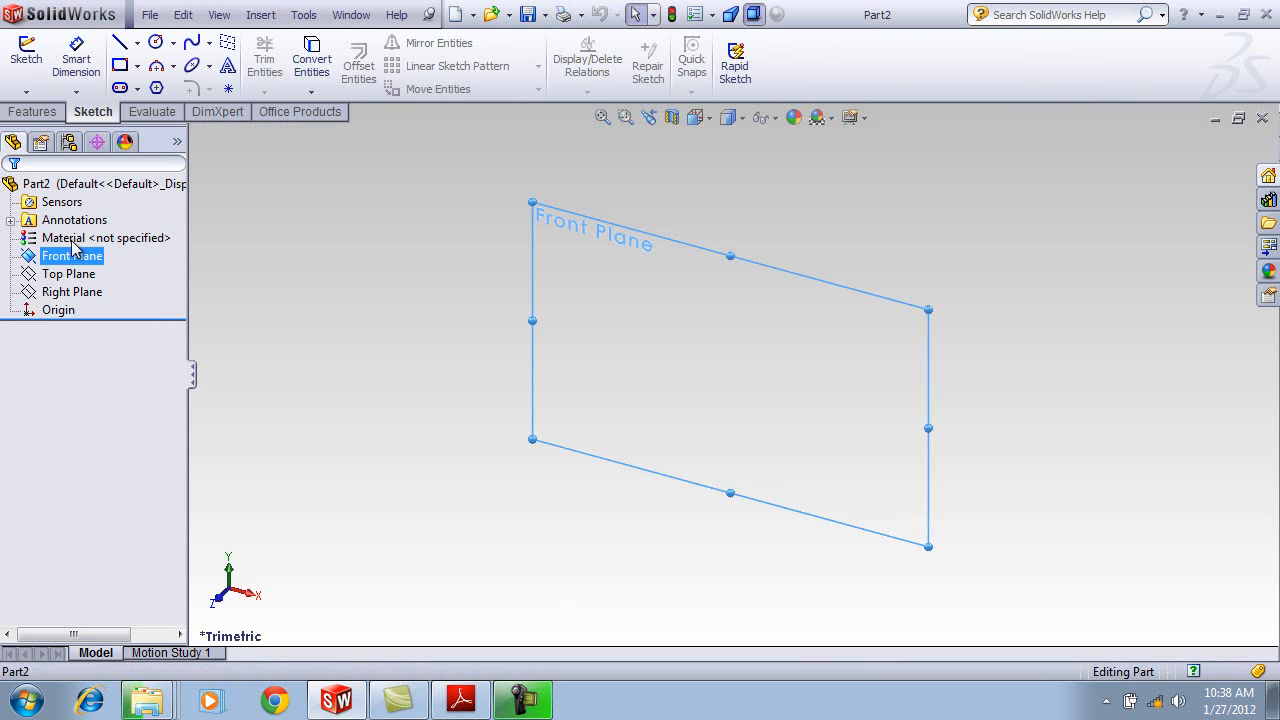
click(83, 236)
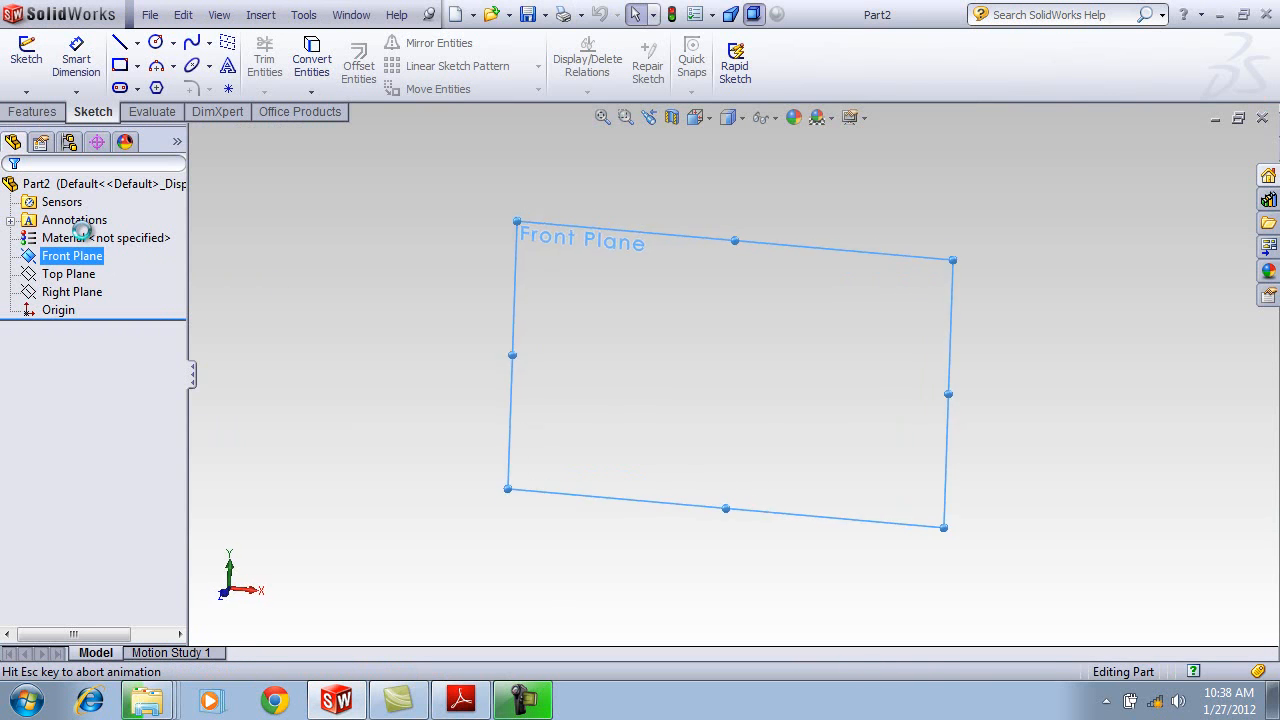
Change the viewport scene to Plain White.
click(829, 118)
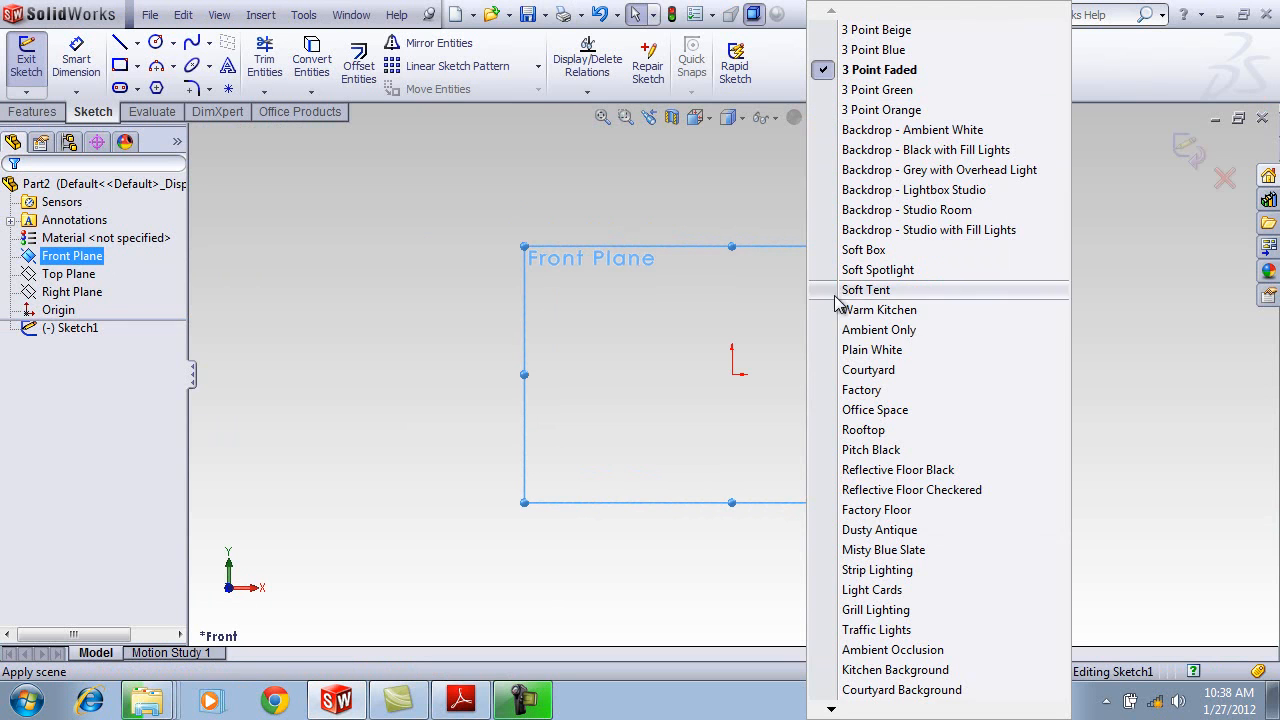
click(855, 352)
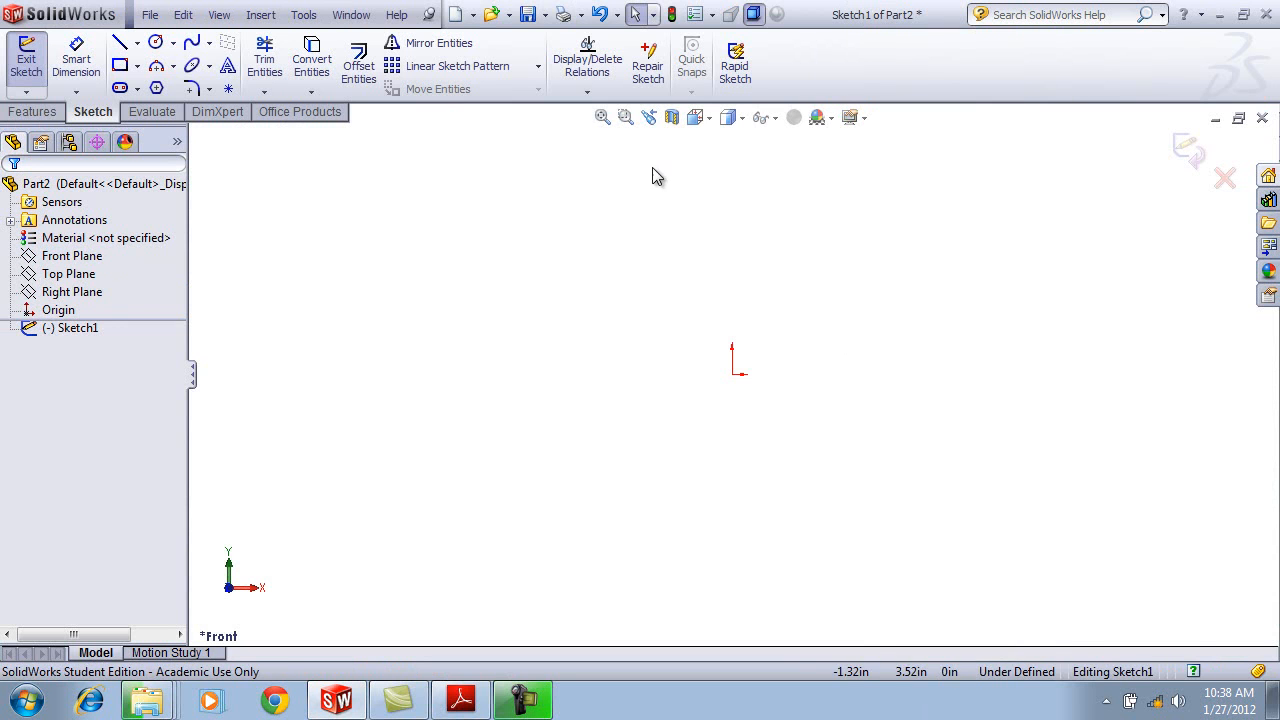
Draw two centerlines from the origin, one vertically upward about 3.37 in and one horizontally leftward about 6.65 in.
click(138, 45)
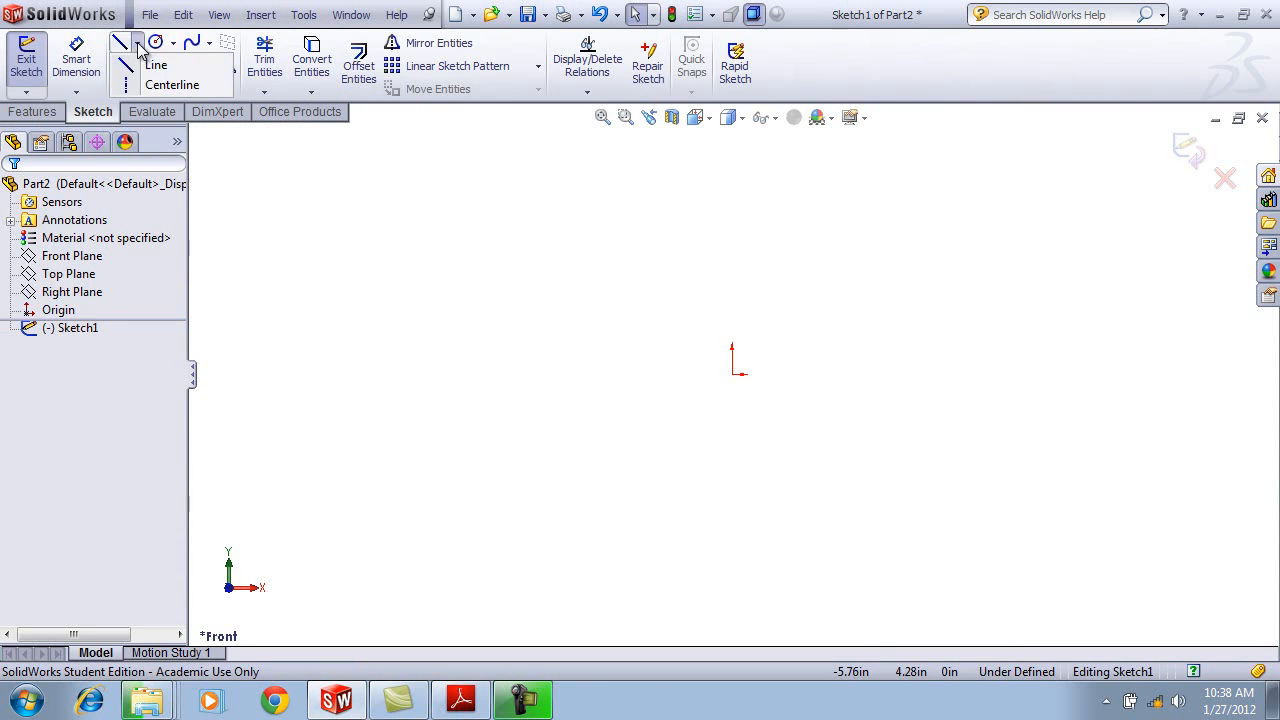
click(732, 374)
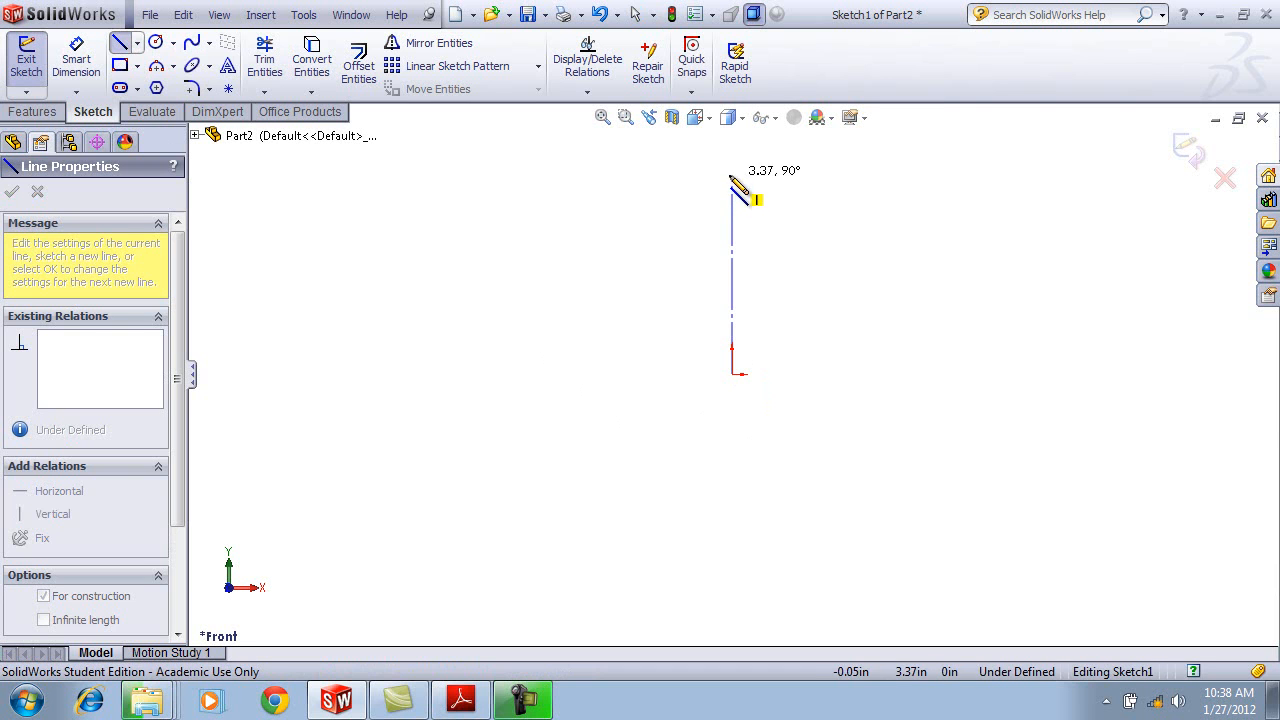
click(731, 177)
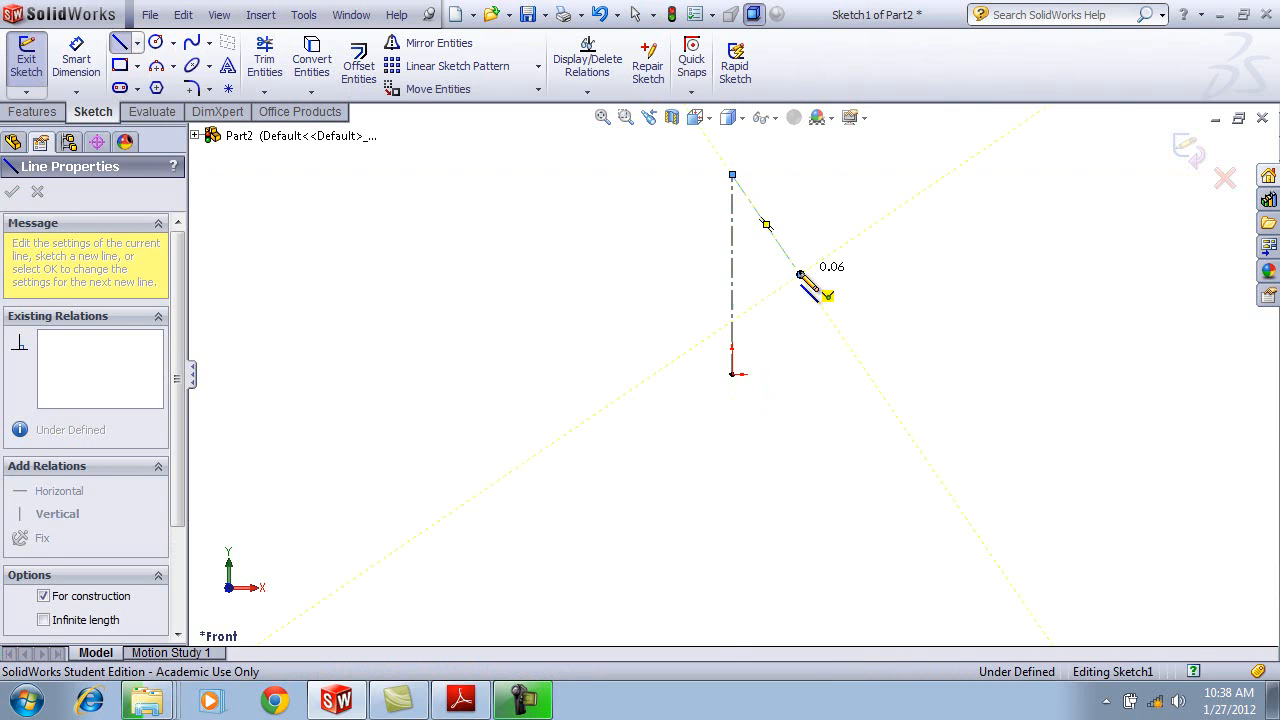
key(Escape)
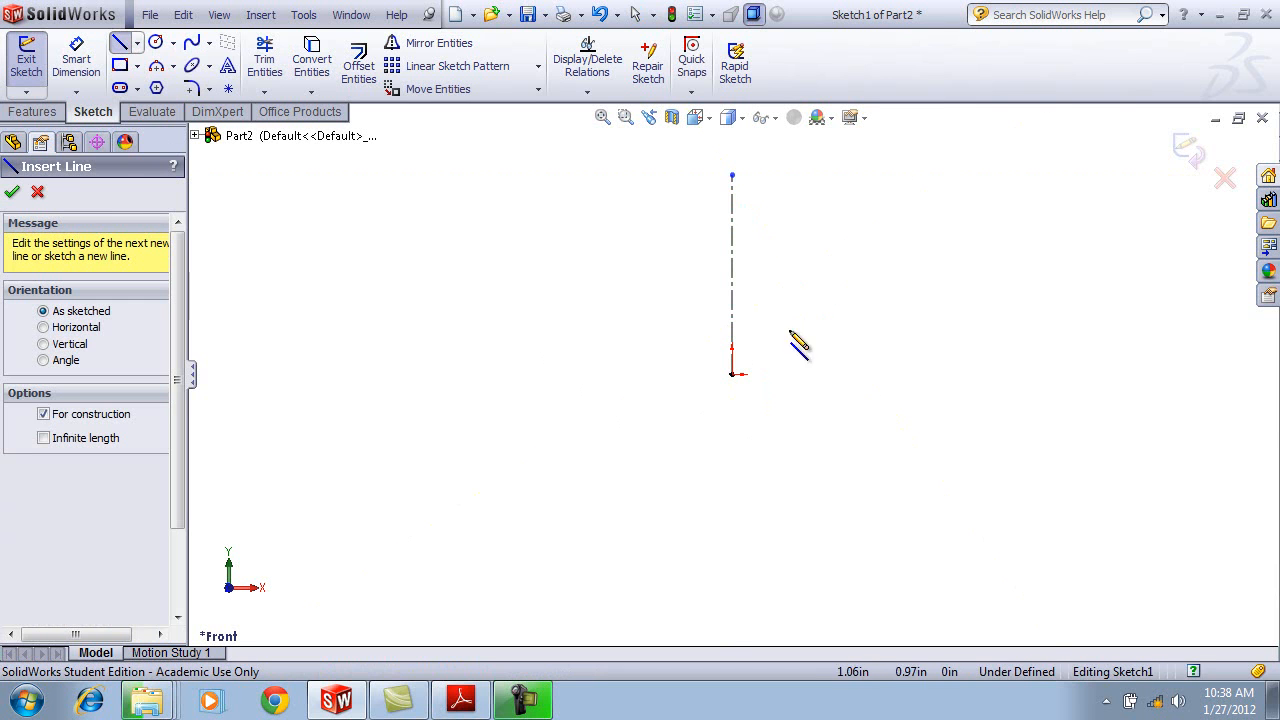
click(732, 374)
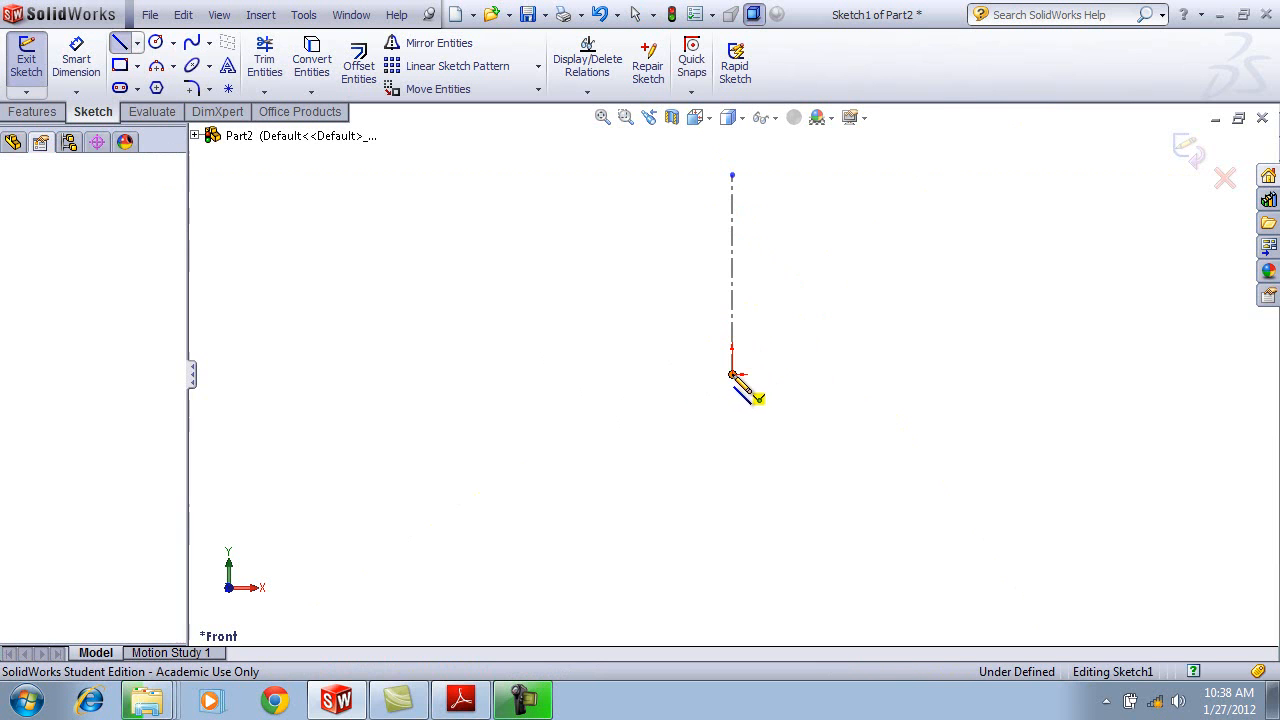
click(339, 375)
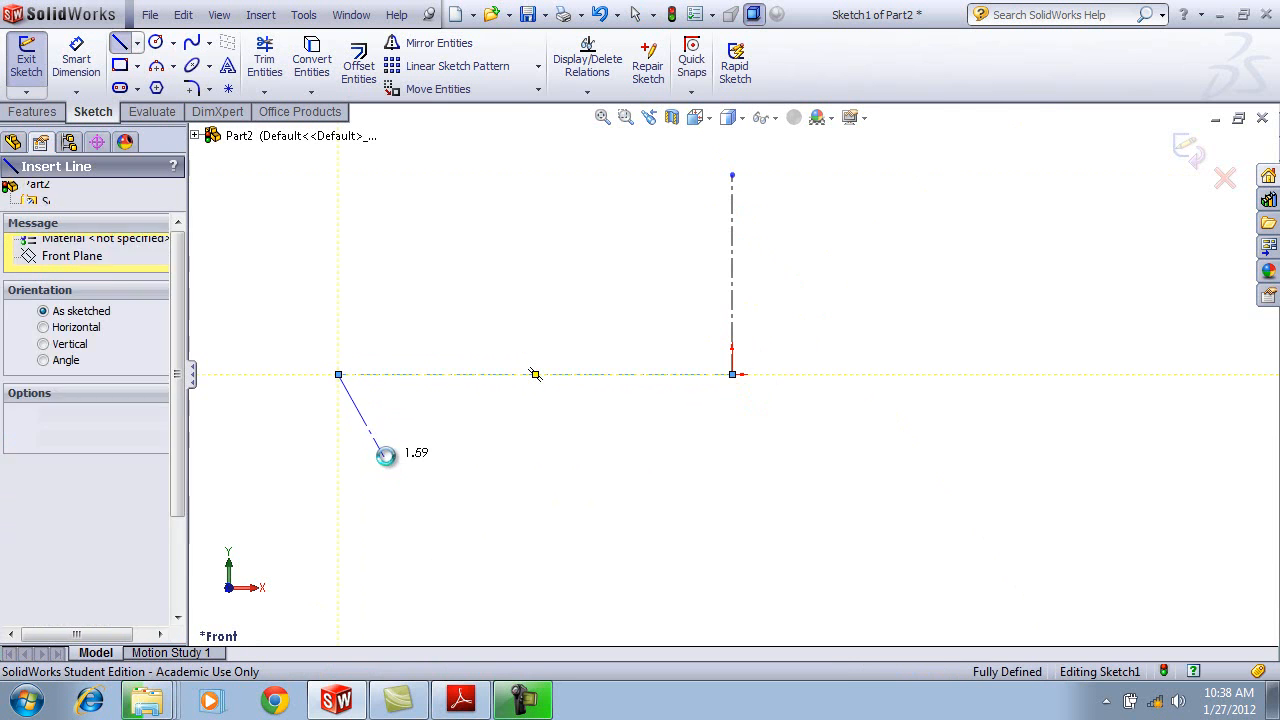
key(Escape)
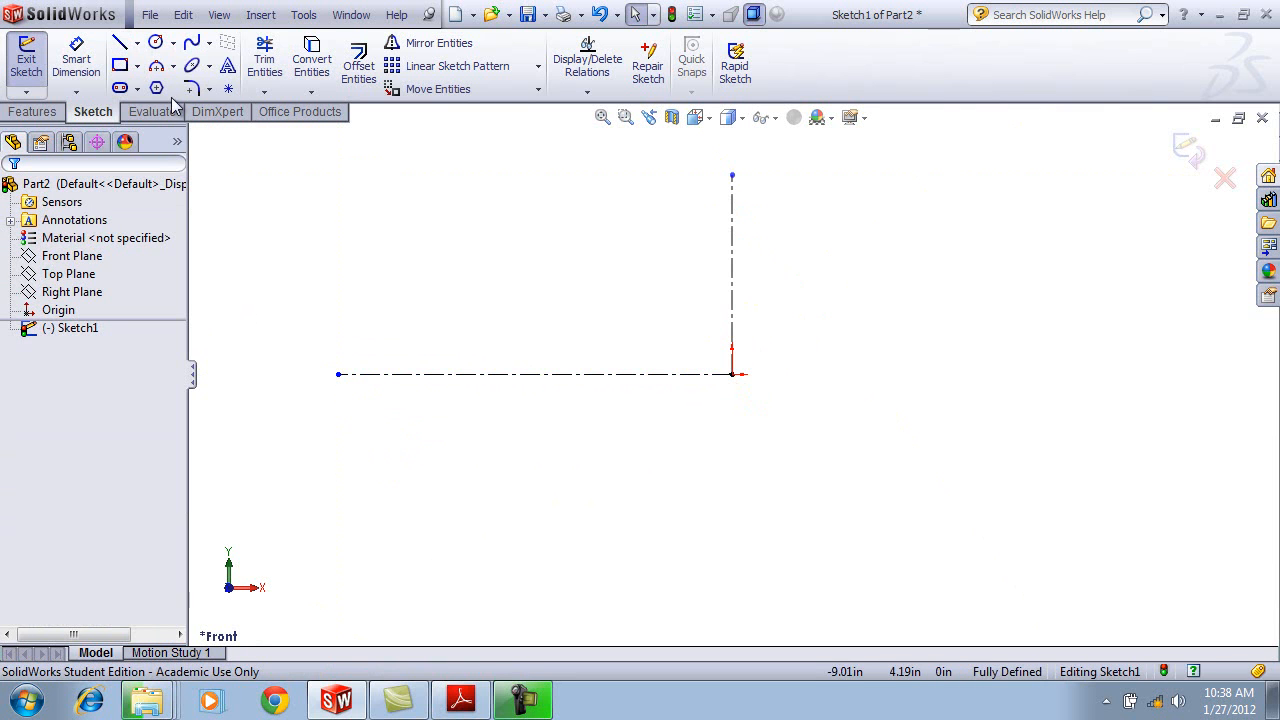
Sketch a vertical line about 1.29 in up from the horizontal centerline and a horizontal line about 1.72 in inward from its upper end.
click(124, 53)
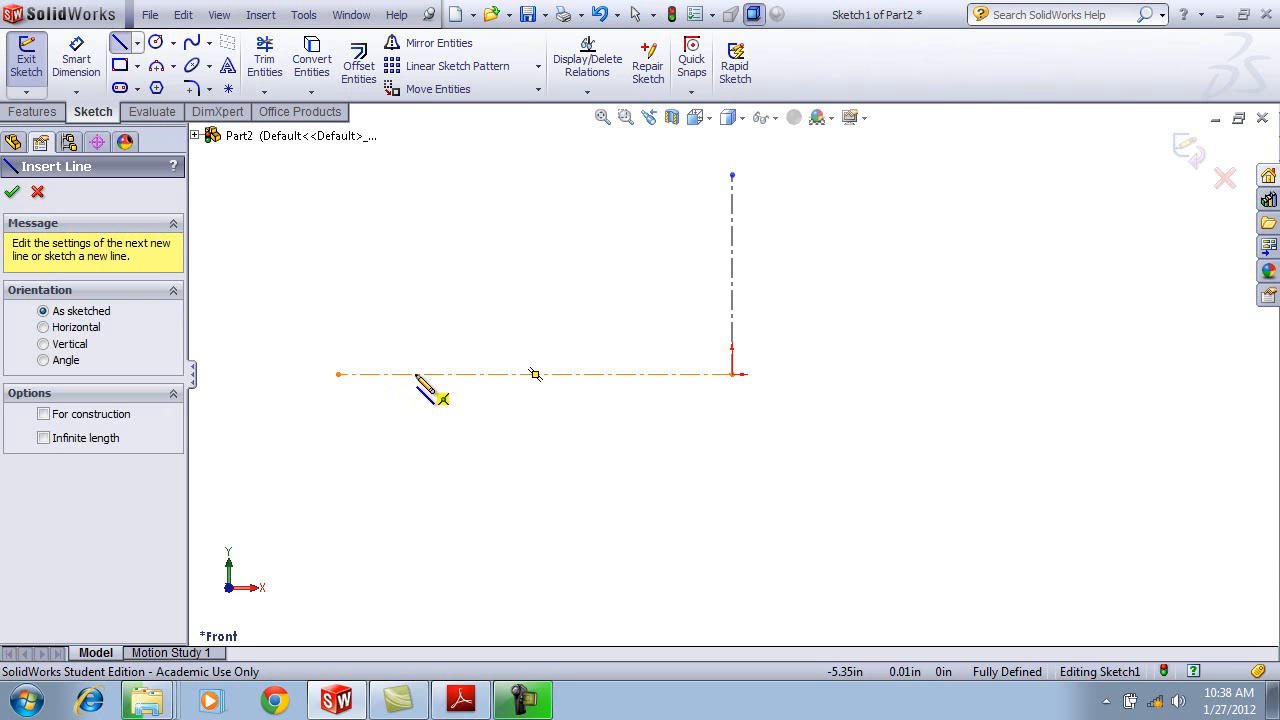
click(416, 374)
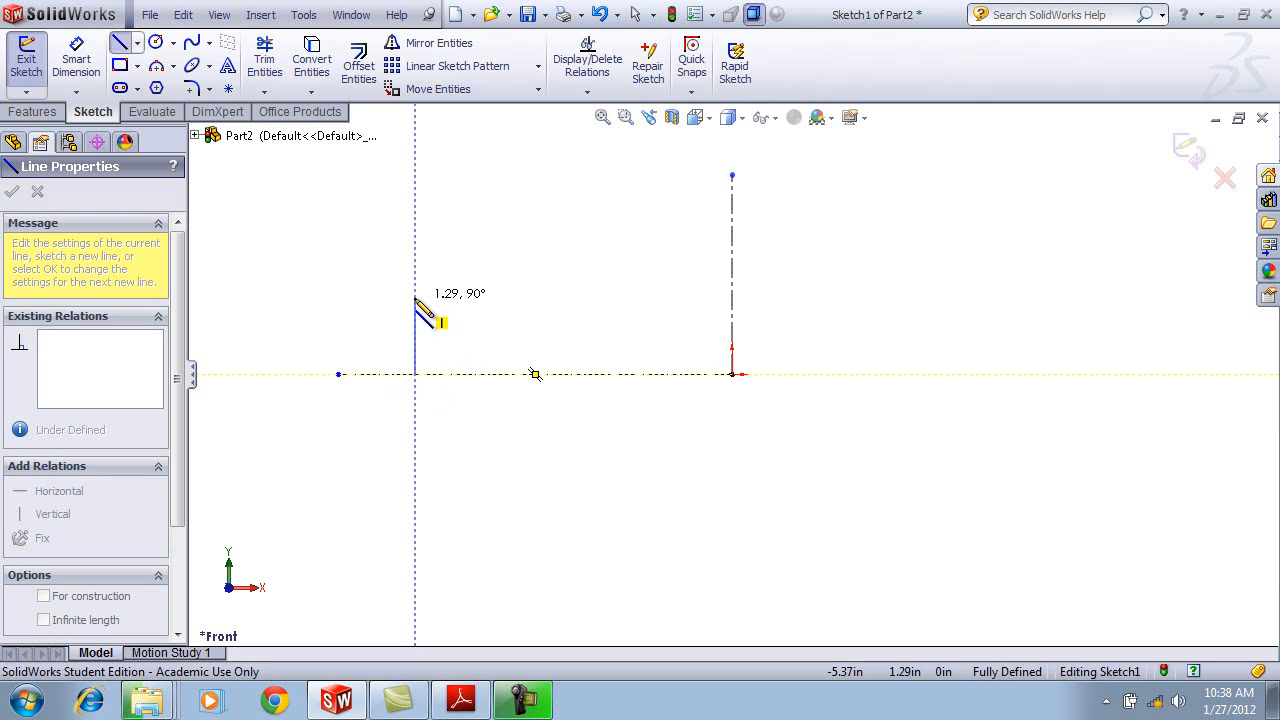
click(416, 298)
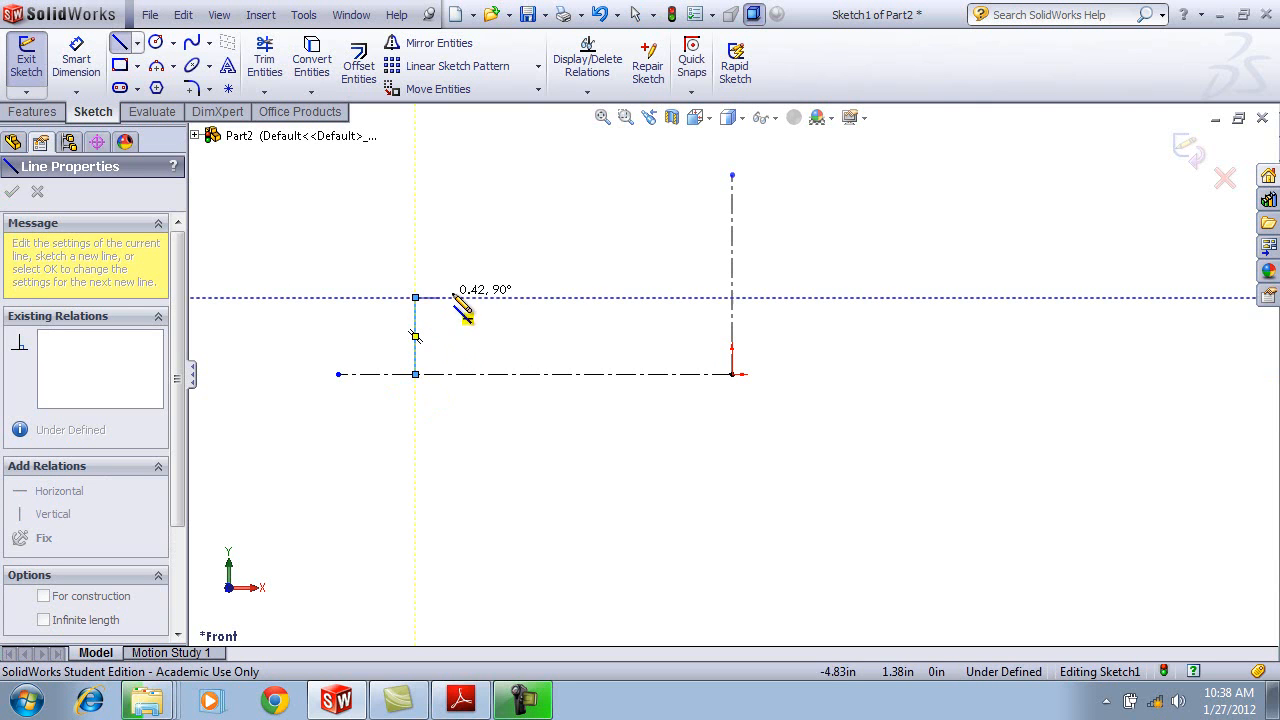
click(517, 300)
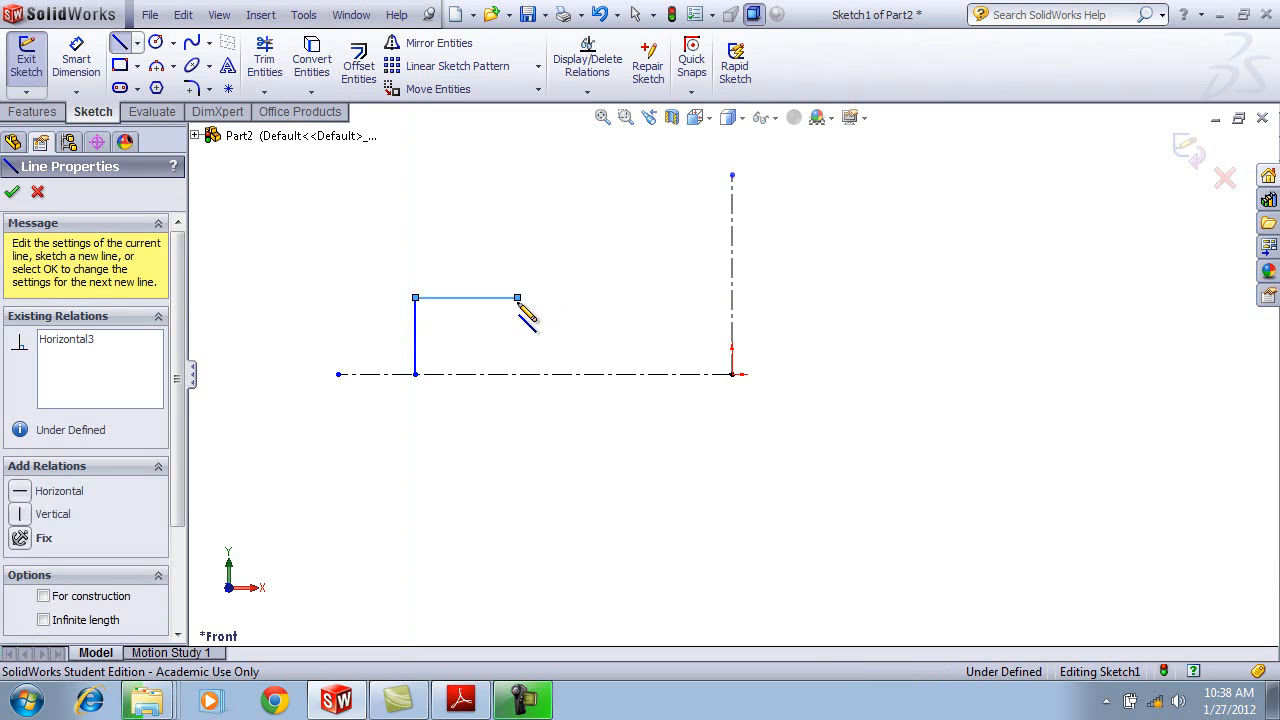
key(Escape)
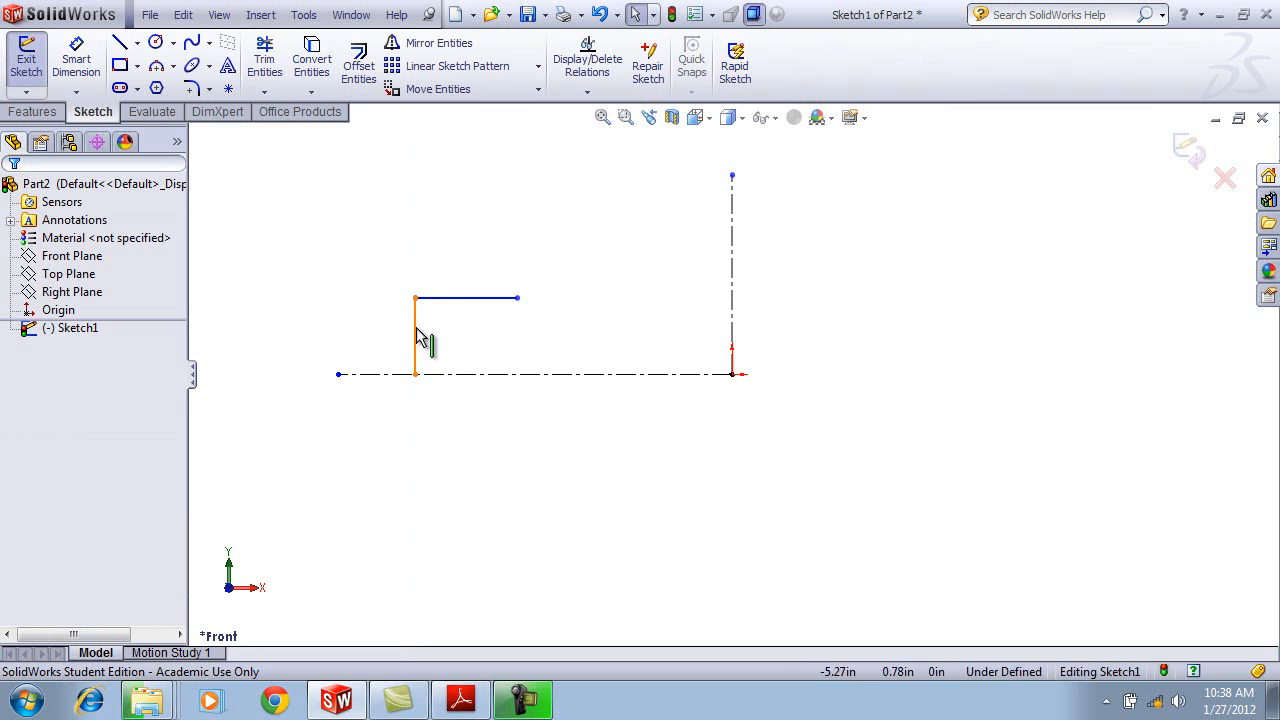
Mirror the vertical and horizontal profile lines about the vertical centerline.
click(479, 300)
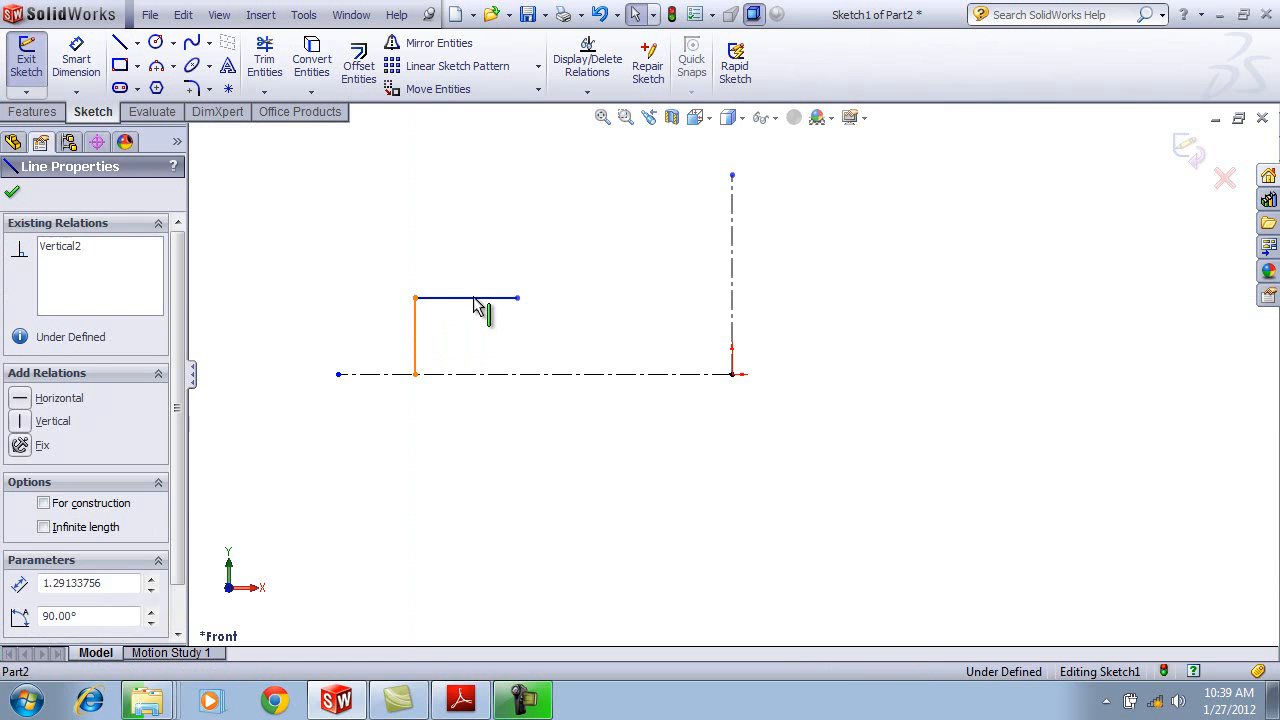
ctrl+click(415, 335)
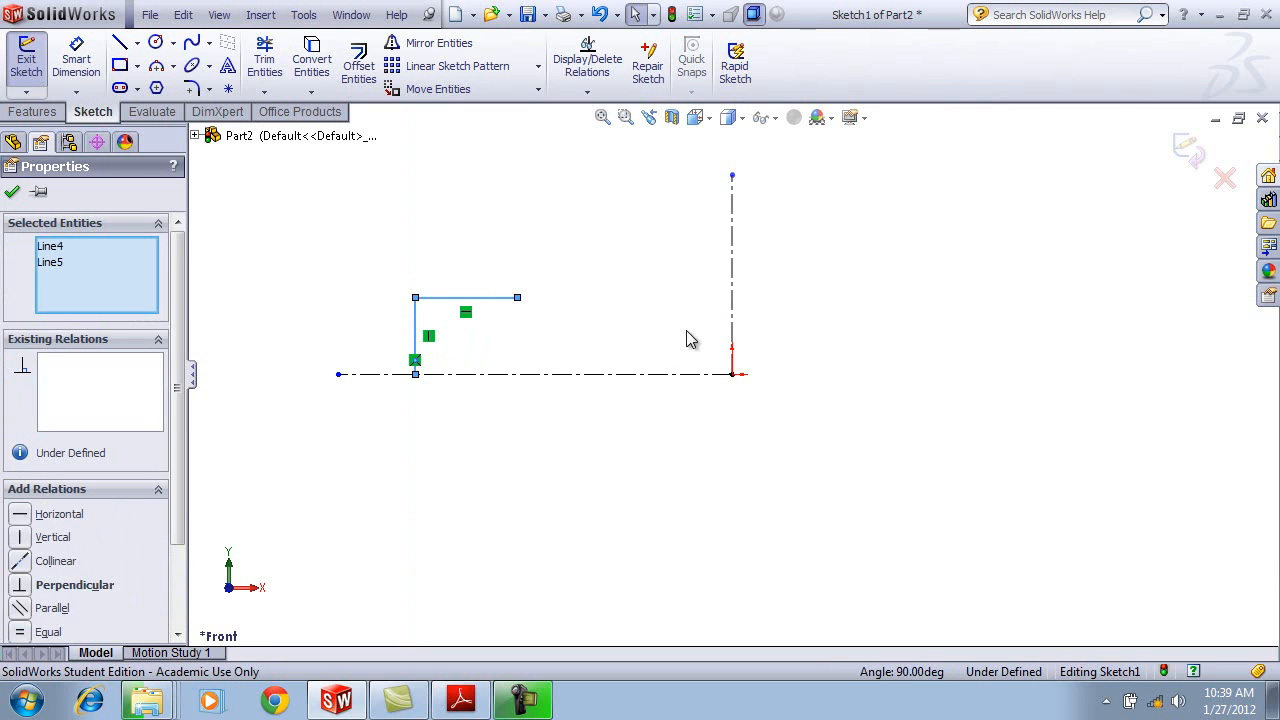
ctrl+click(733, 287)
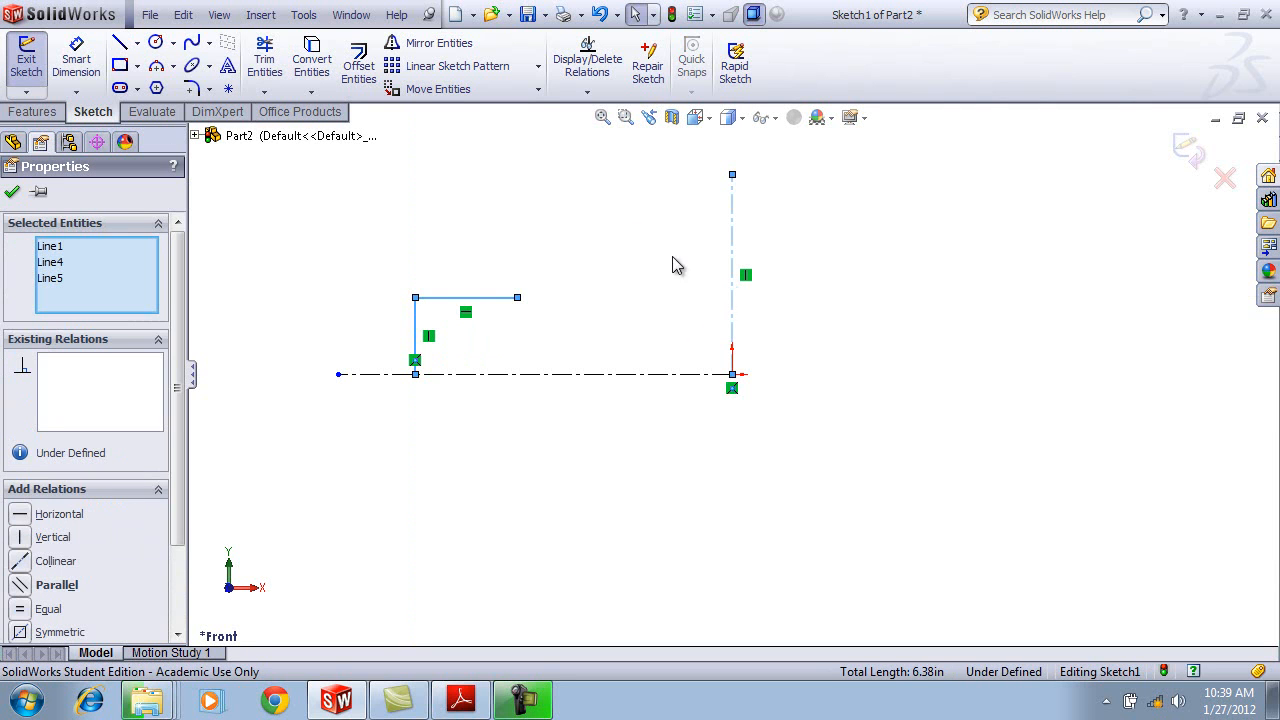
click(430, 50)
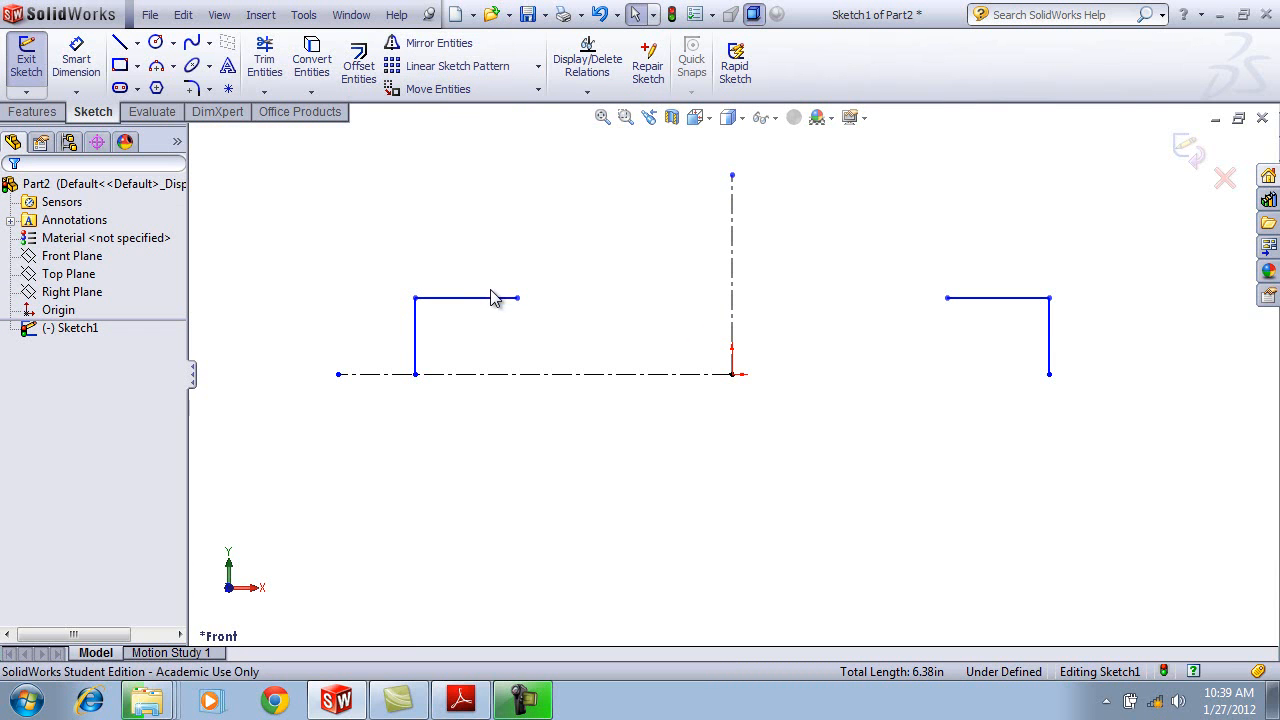
Connect the inner endpoints of the two horizontal lines with an upward-bulging three-point arc.
click(157, 68)
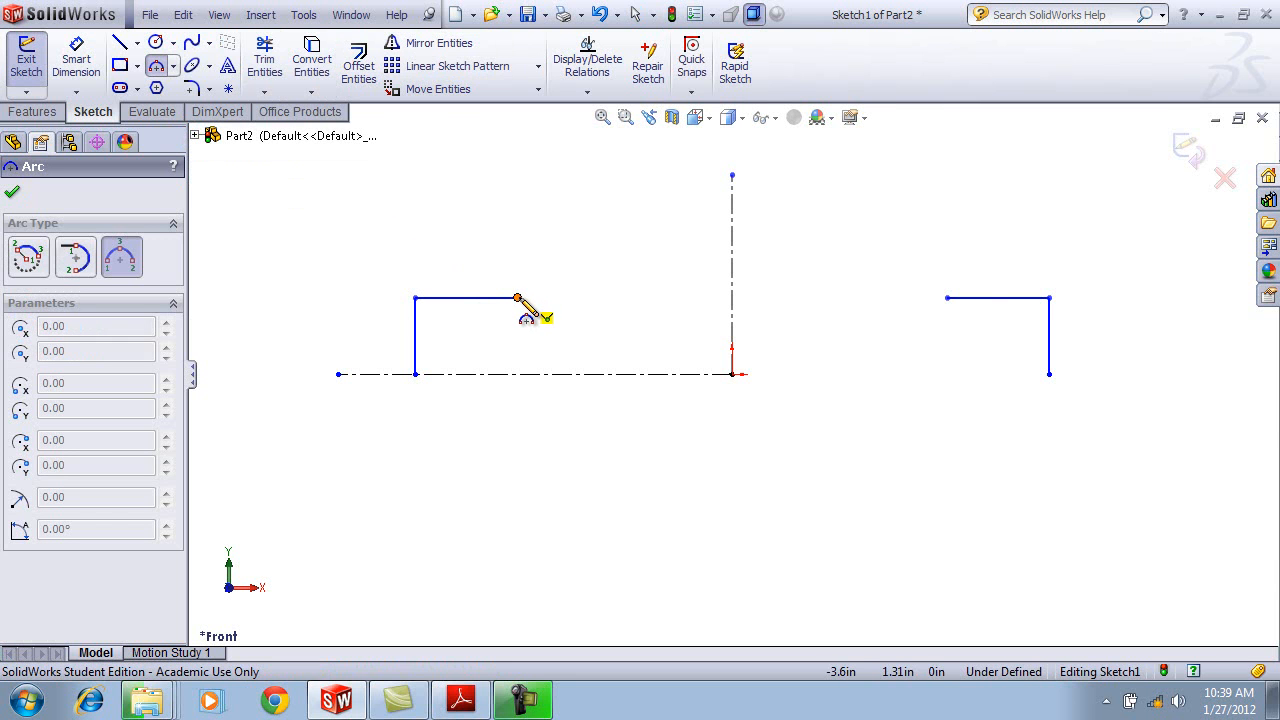
click(517, 297)
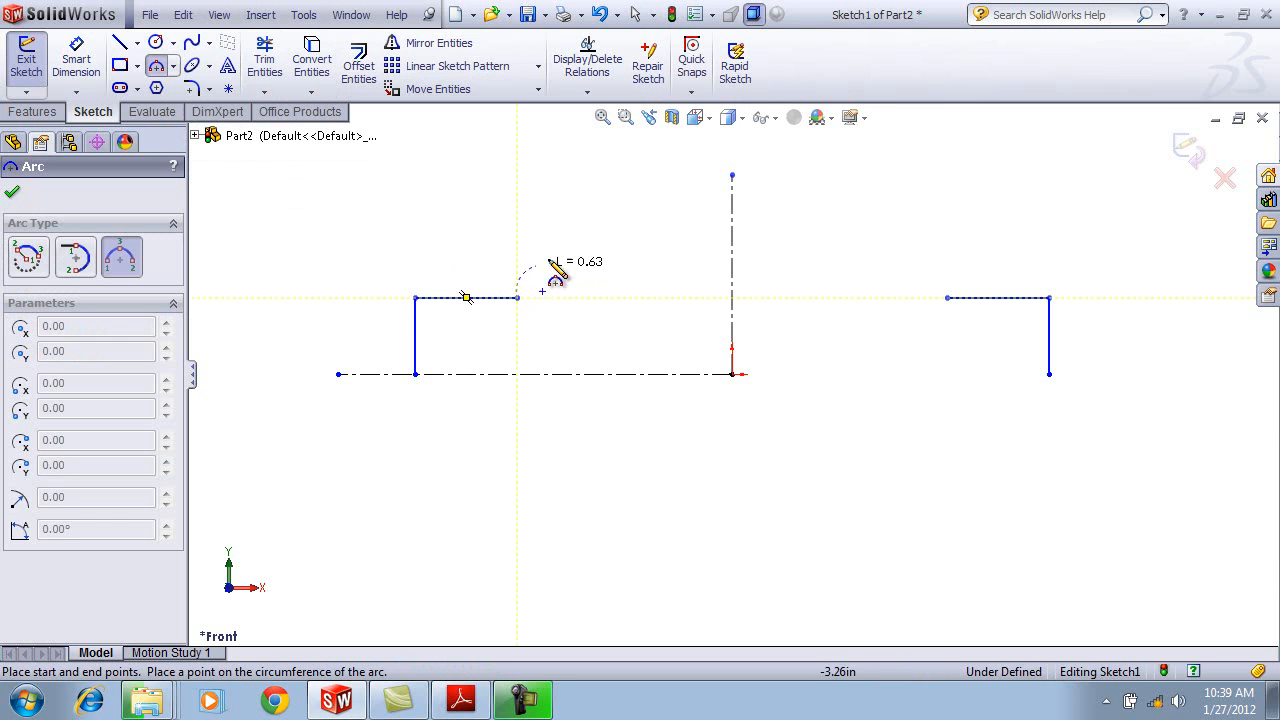
click(947, 297)
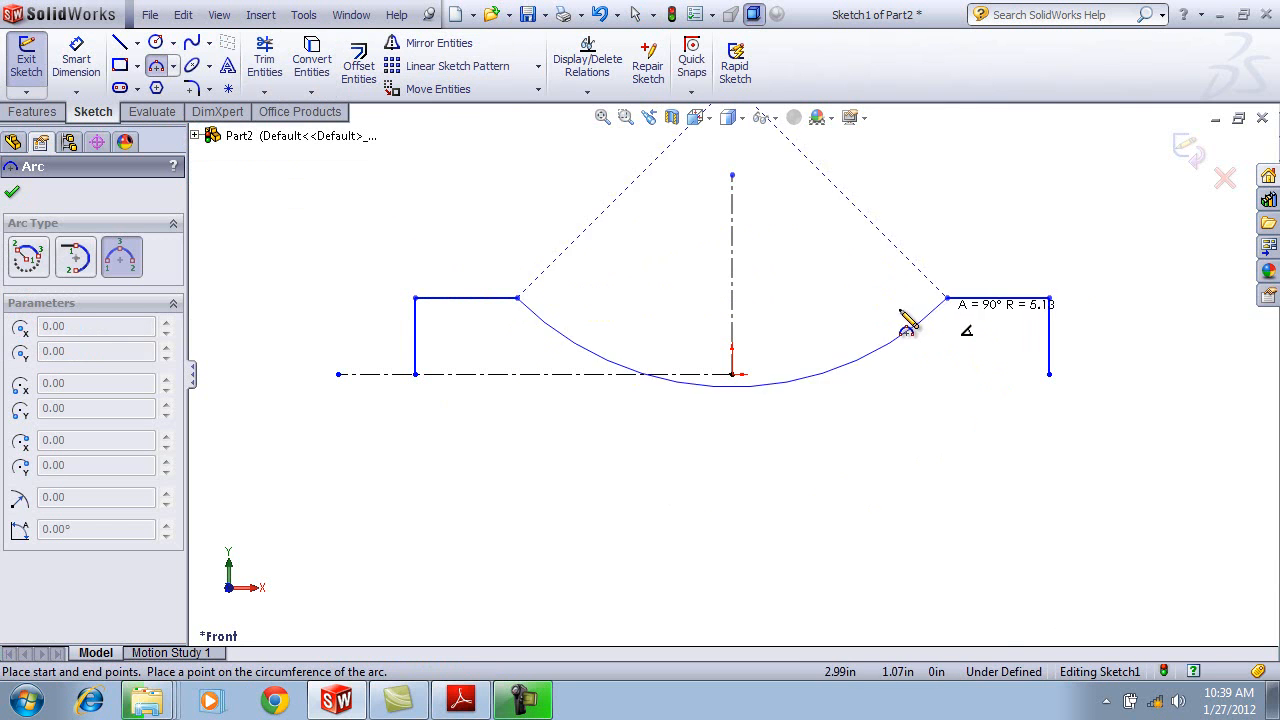
click(822, 222)
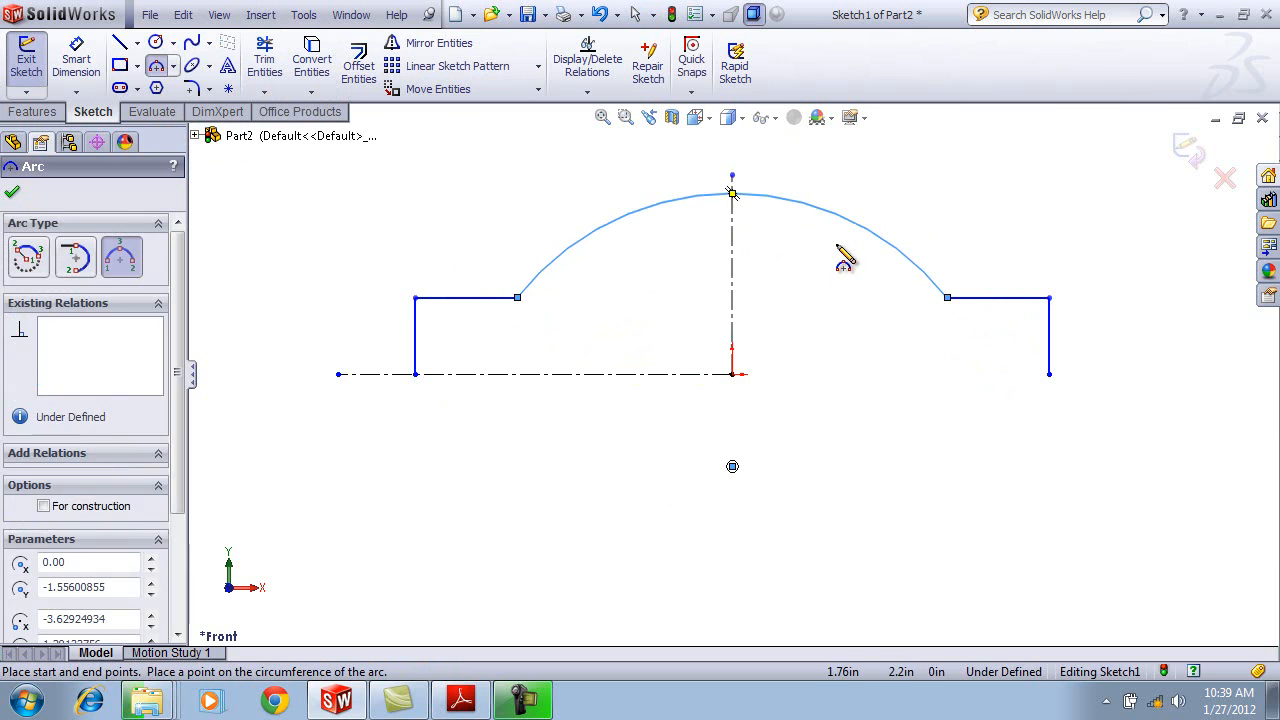
key(Escape)
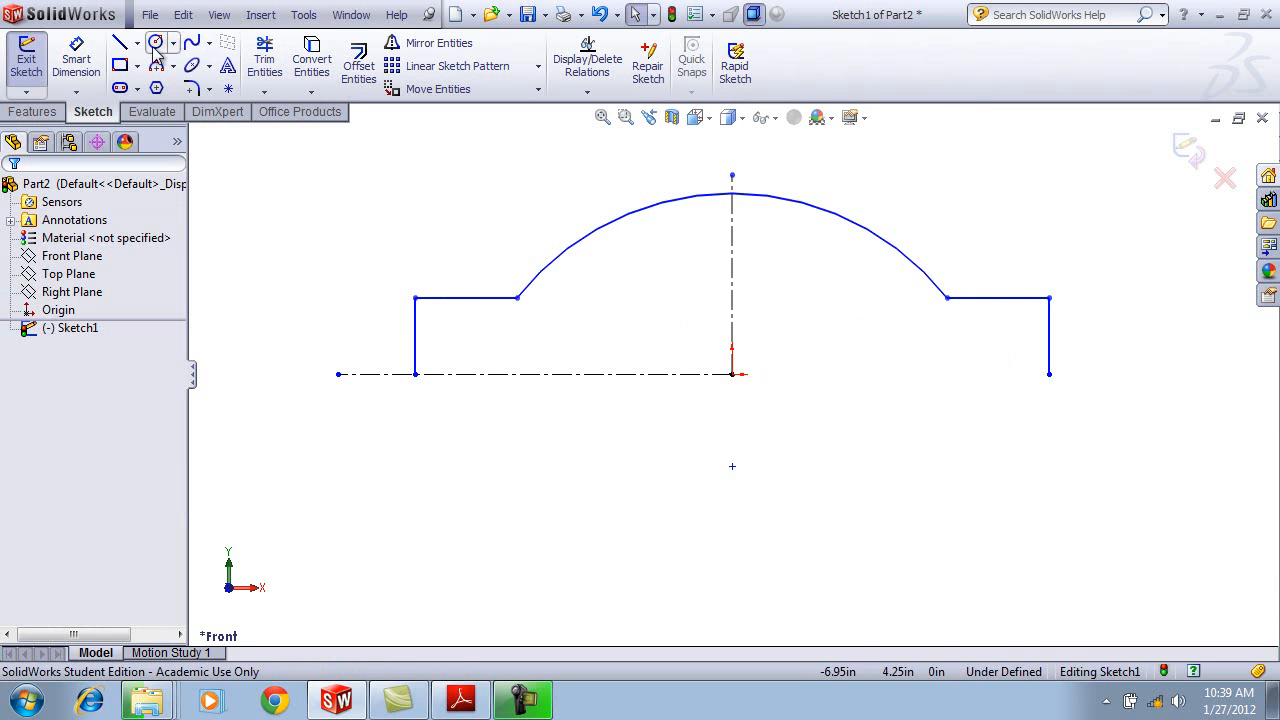
Add a doubled dimension of 3 in between the left horizontal profile line and the horizontal centerline.
click(77, 66)
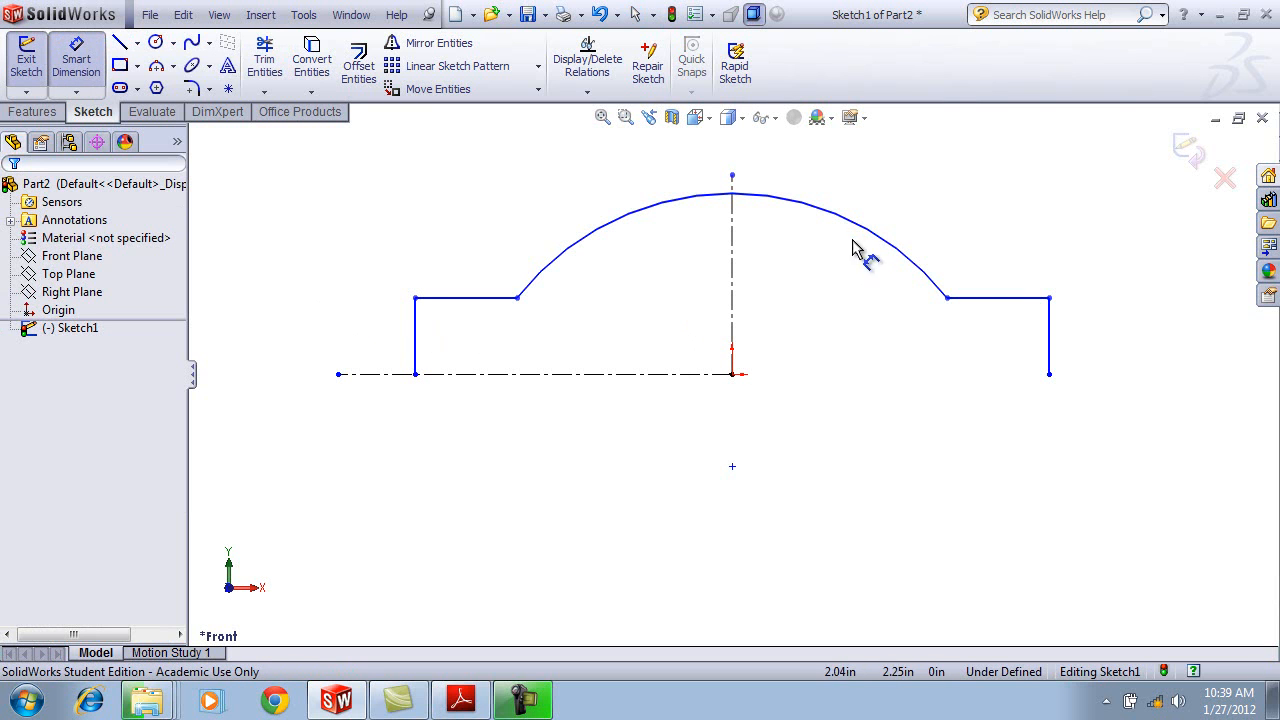
click(469, 316)
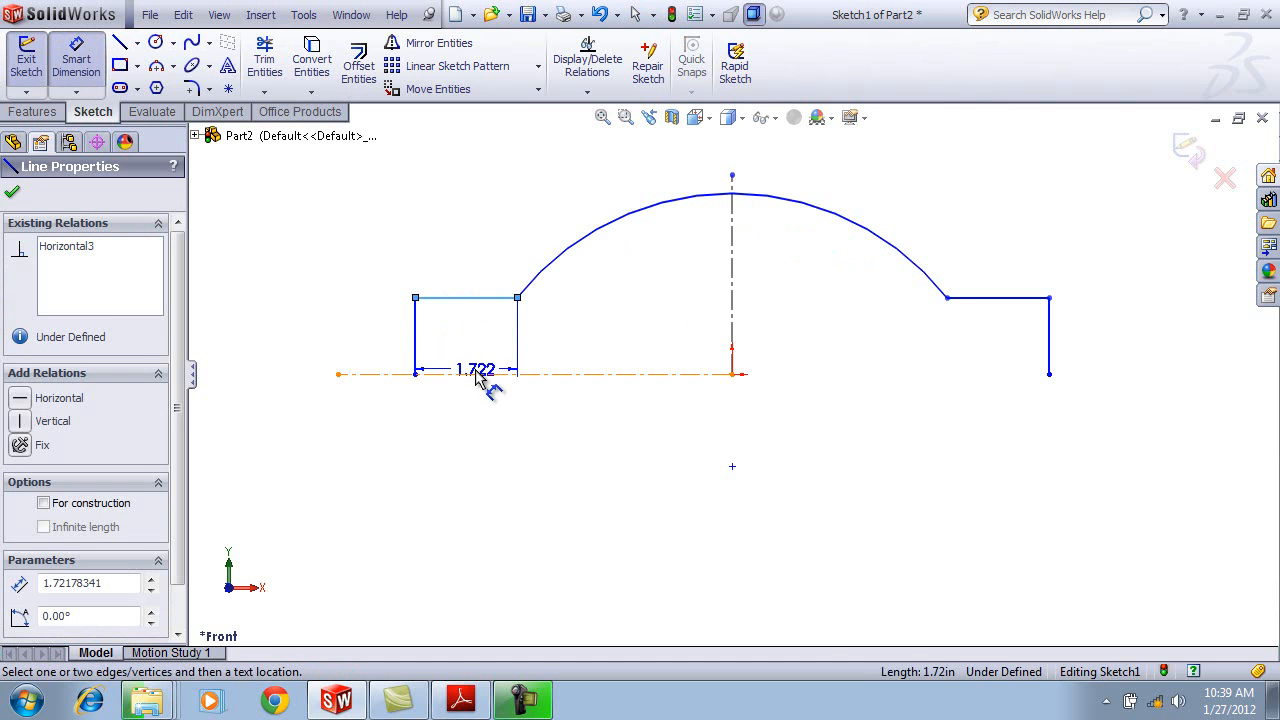
click(478, 374)
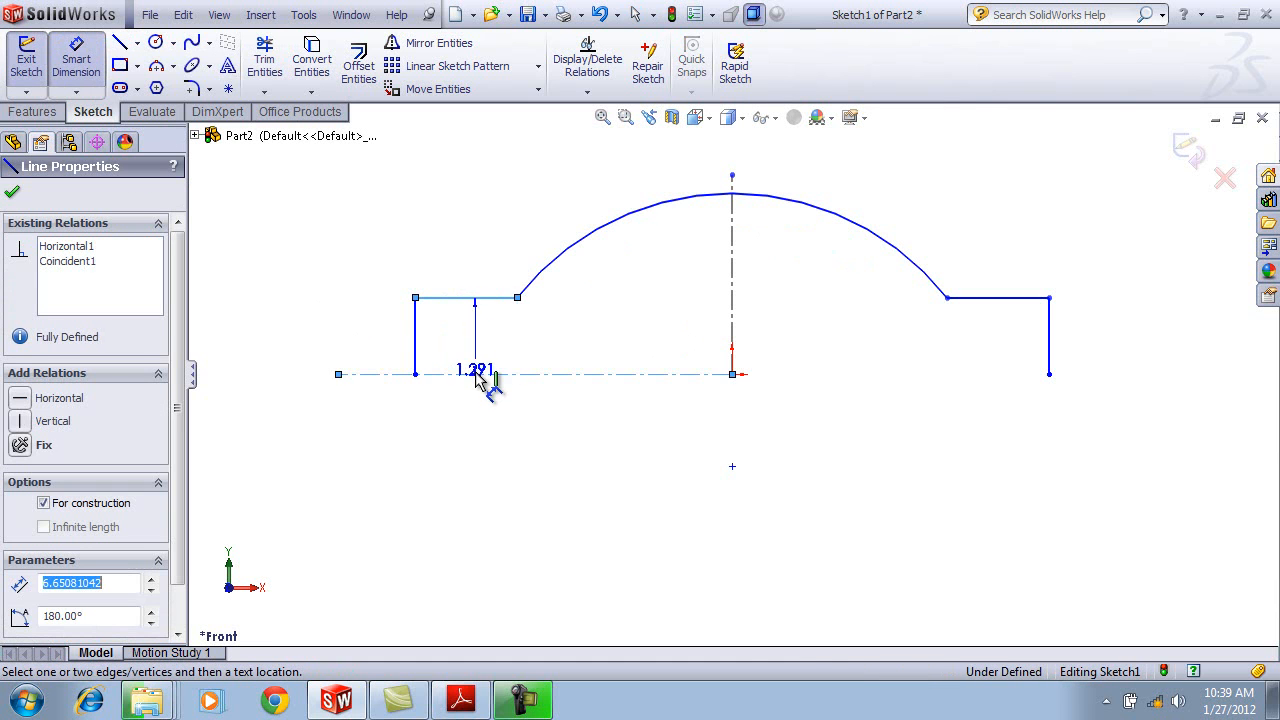
click(352, 402)
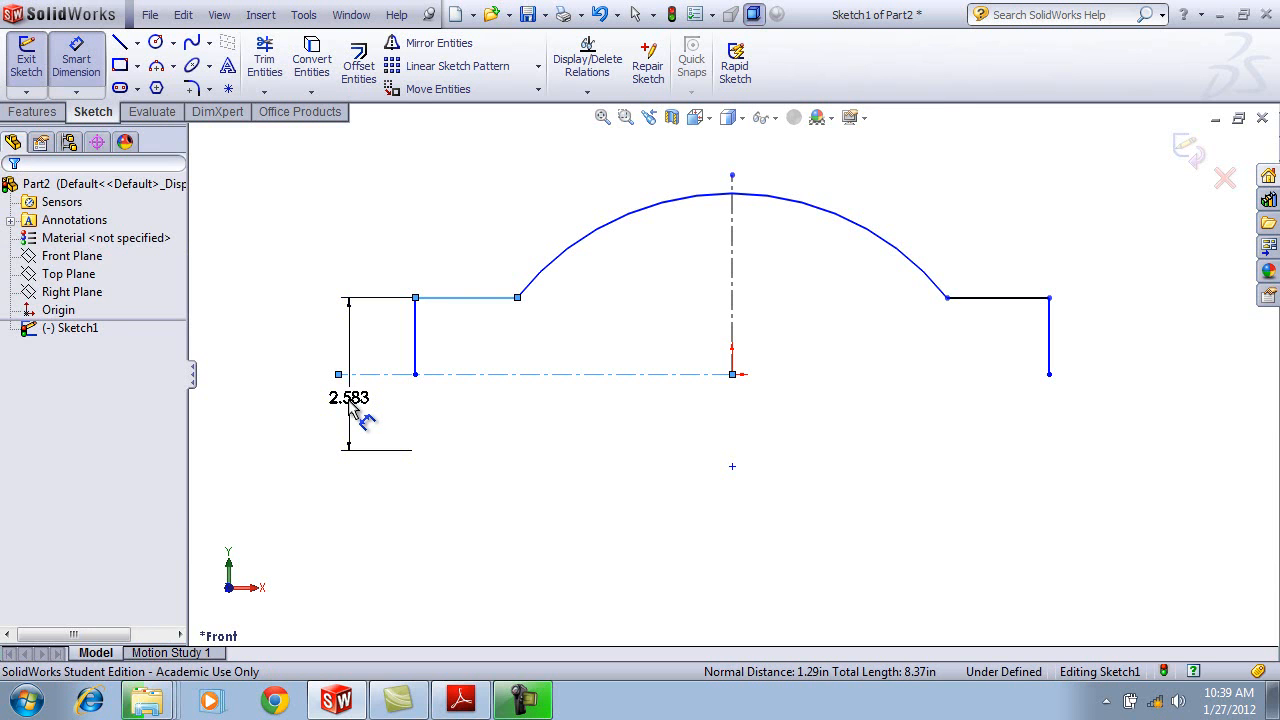
text(3)
key(Return)
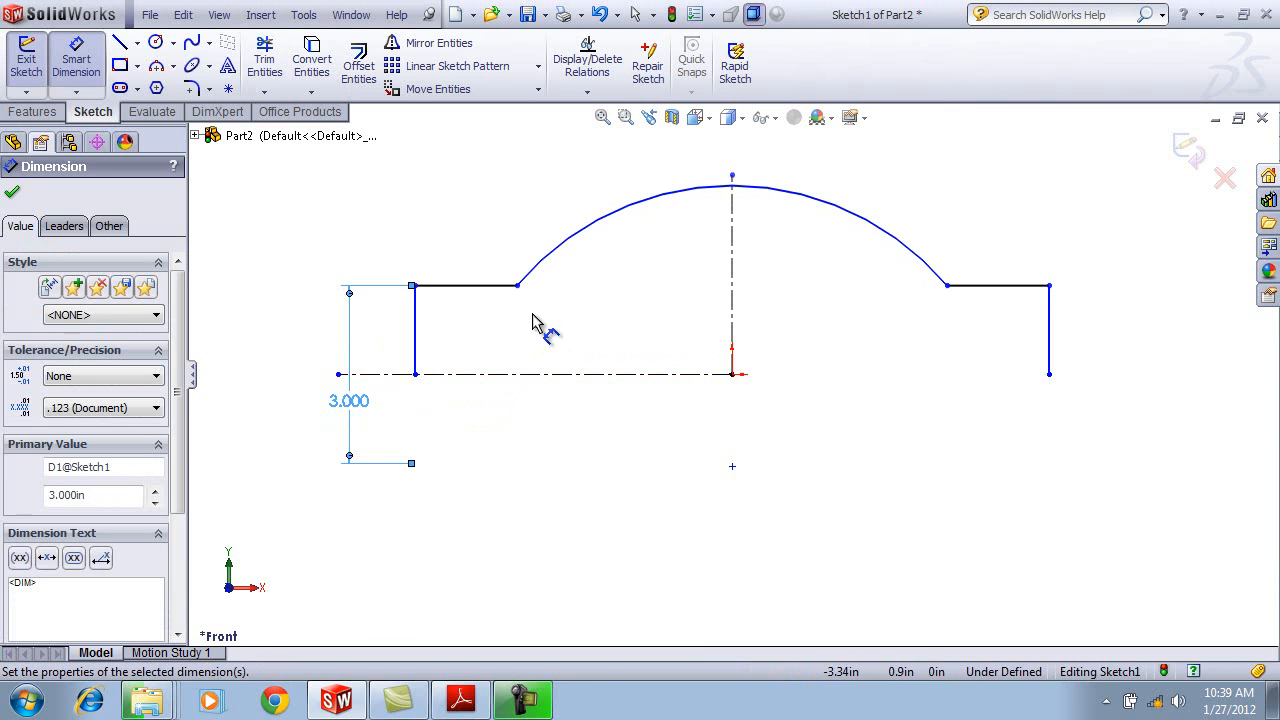
Dimension the distance between the two vertical profile lines above the sketch and set it to 8 in.
click(418, 343)
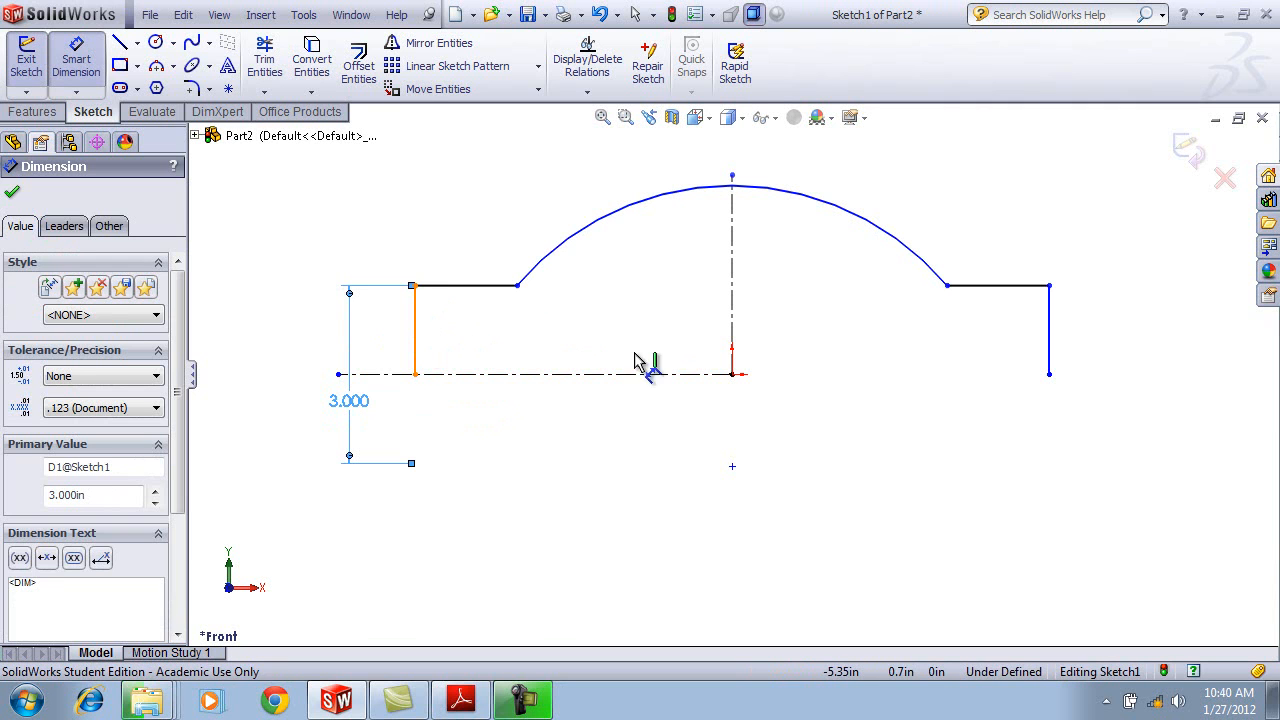
click(1051, 357)
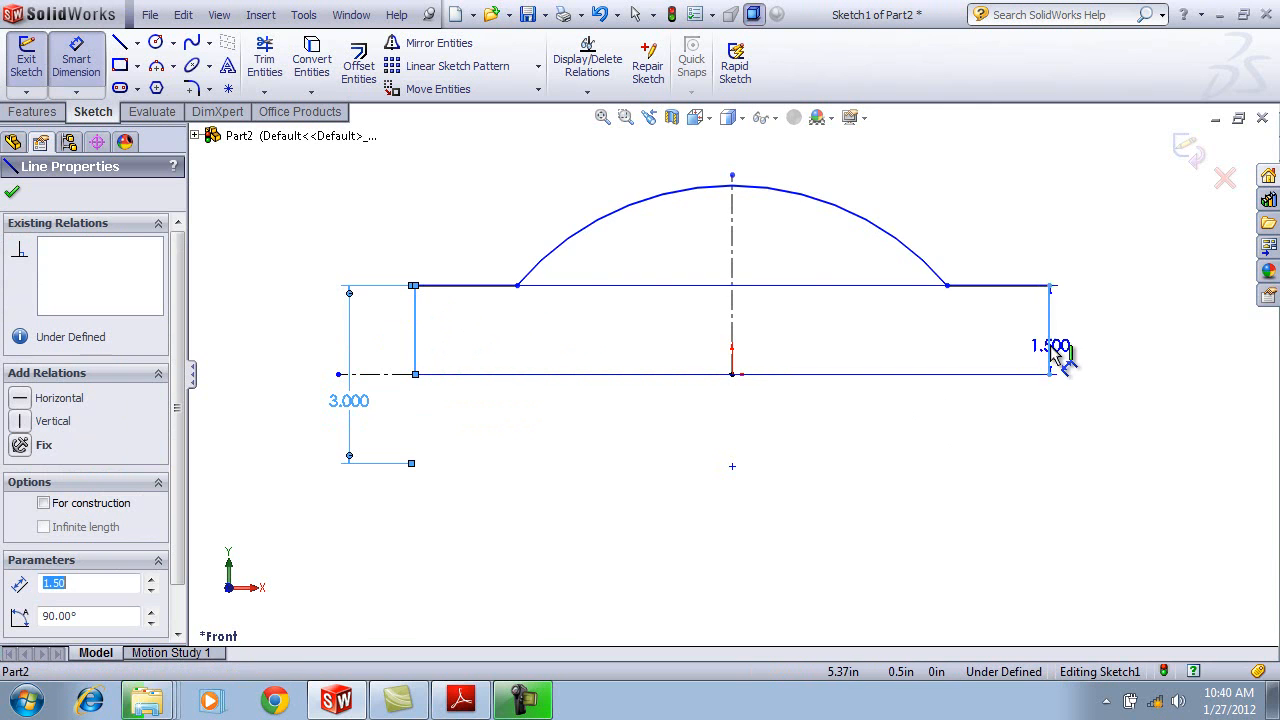
click(741, 145)
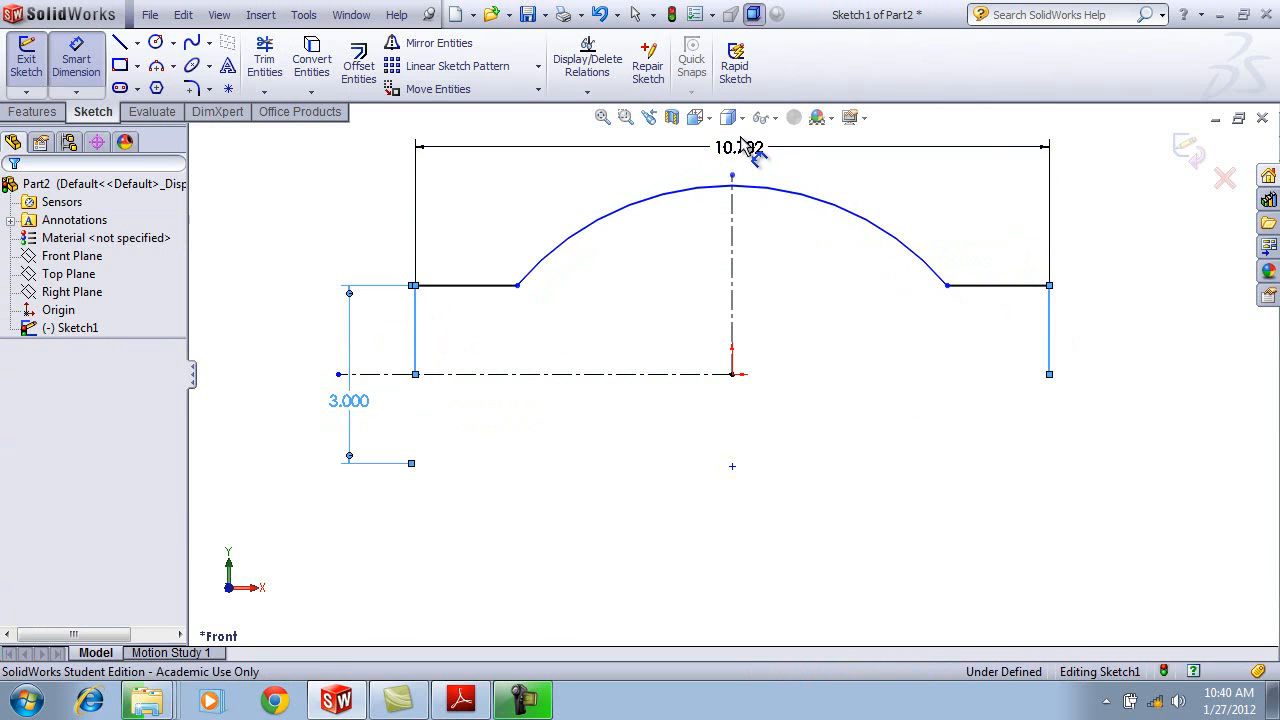
text(8)
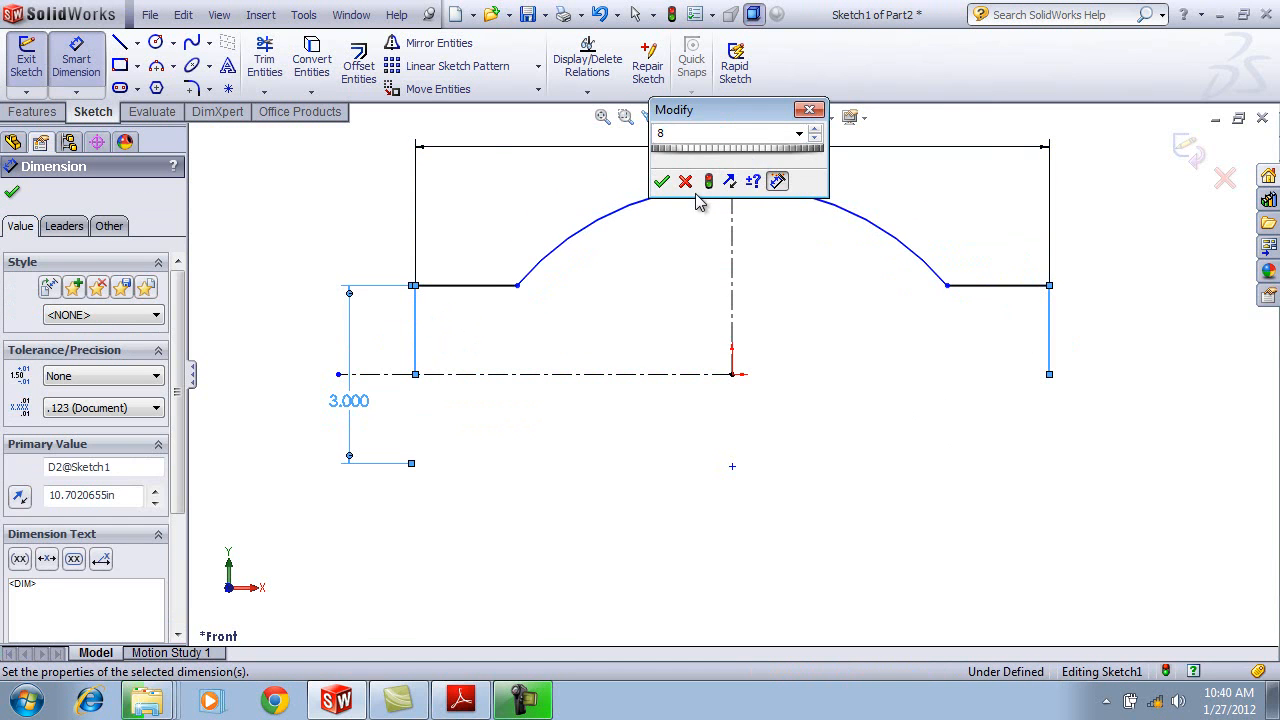
key(Return)
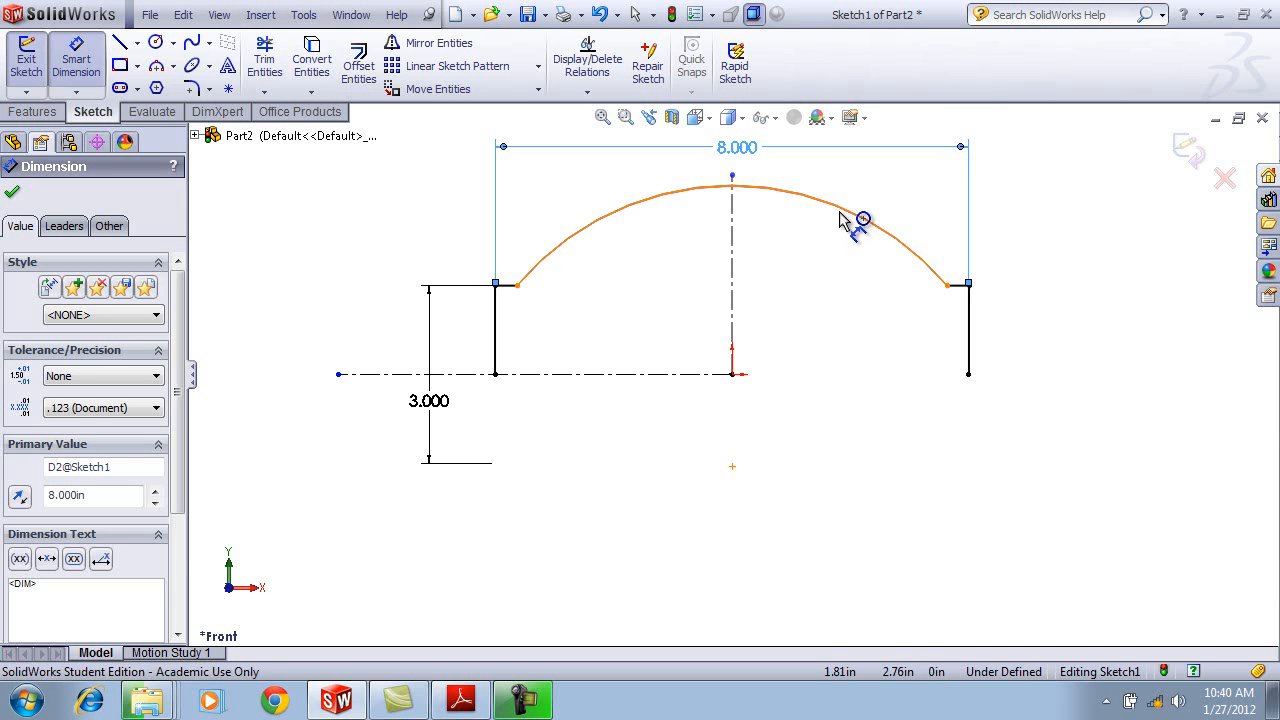
Add a radius dimension to the top arc and set it to 3 in.
click(842, 221)
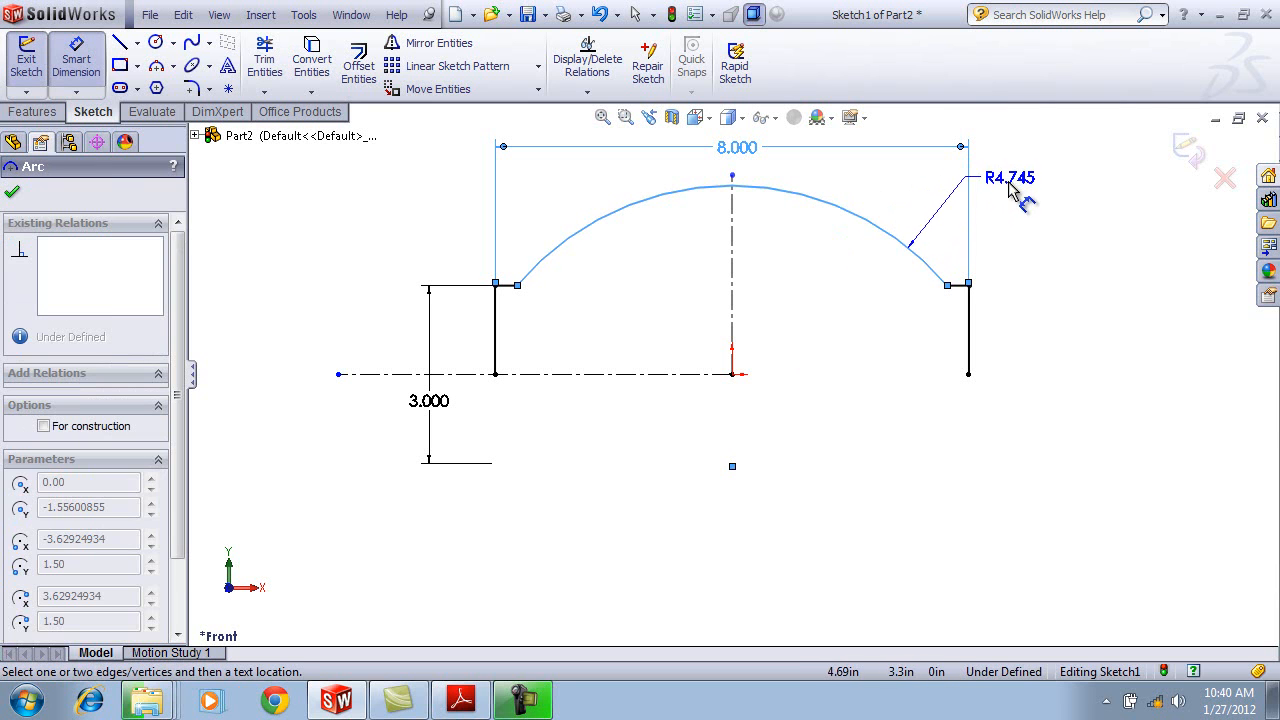
click(1012, 191)
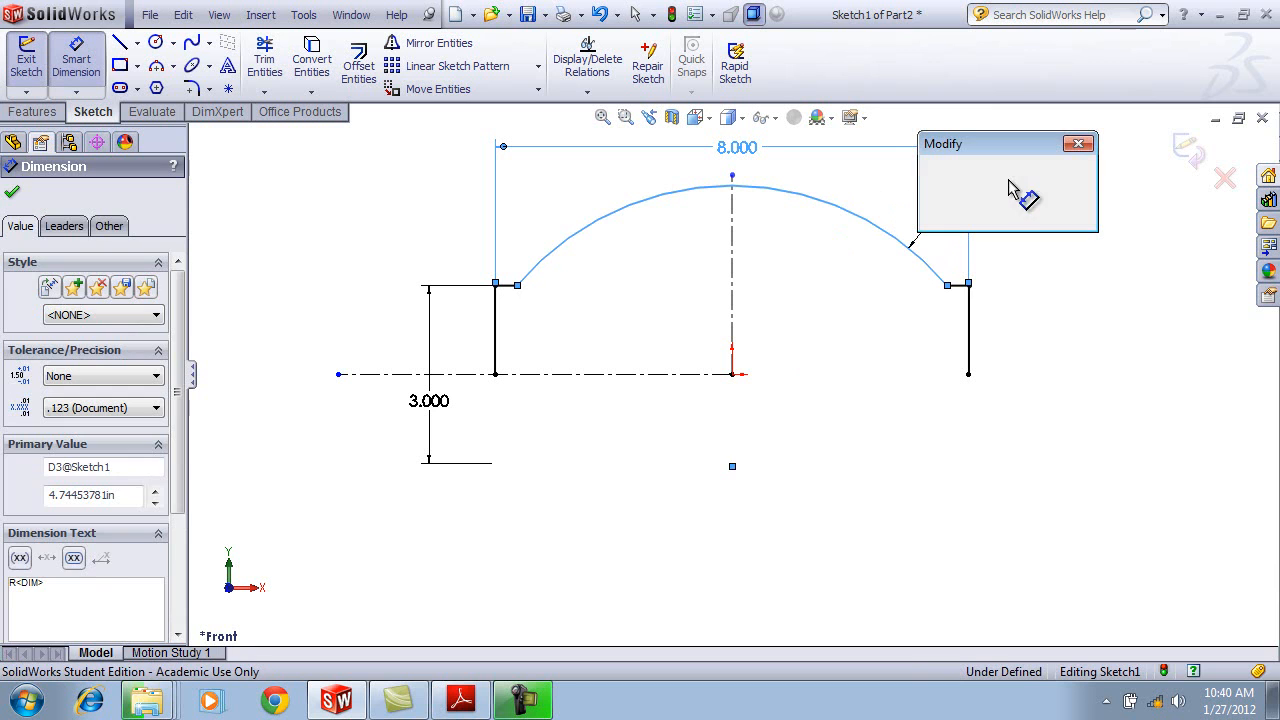
text(3)
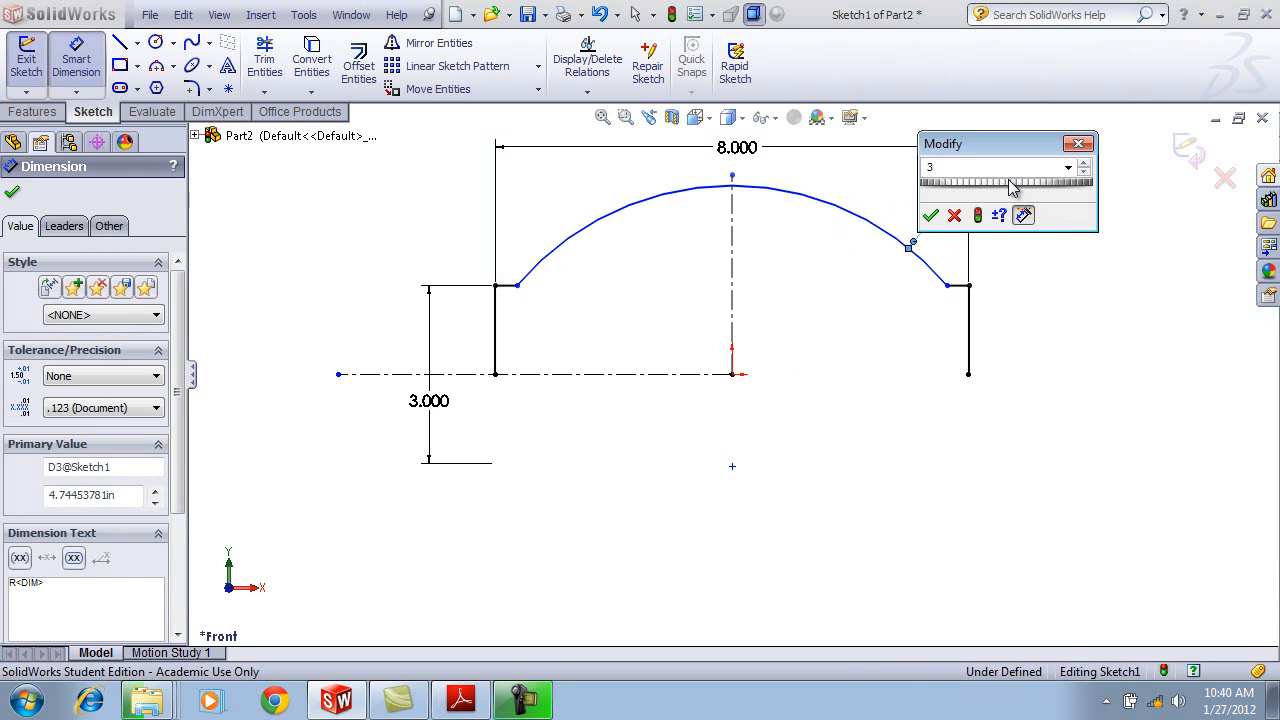
key(Return)
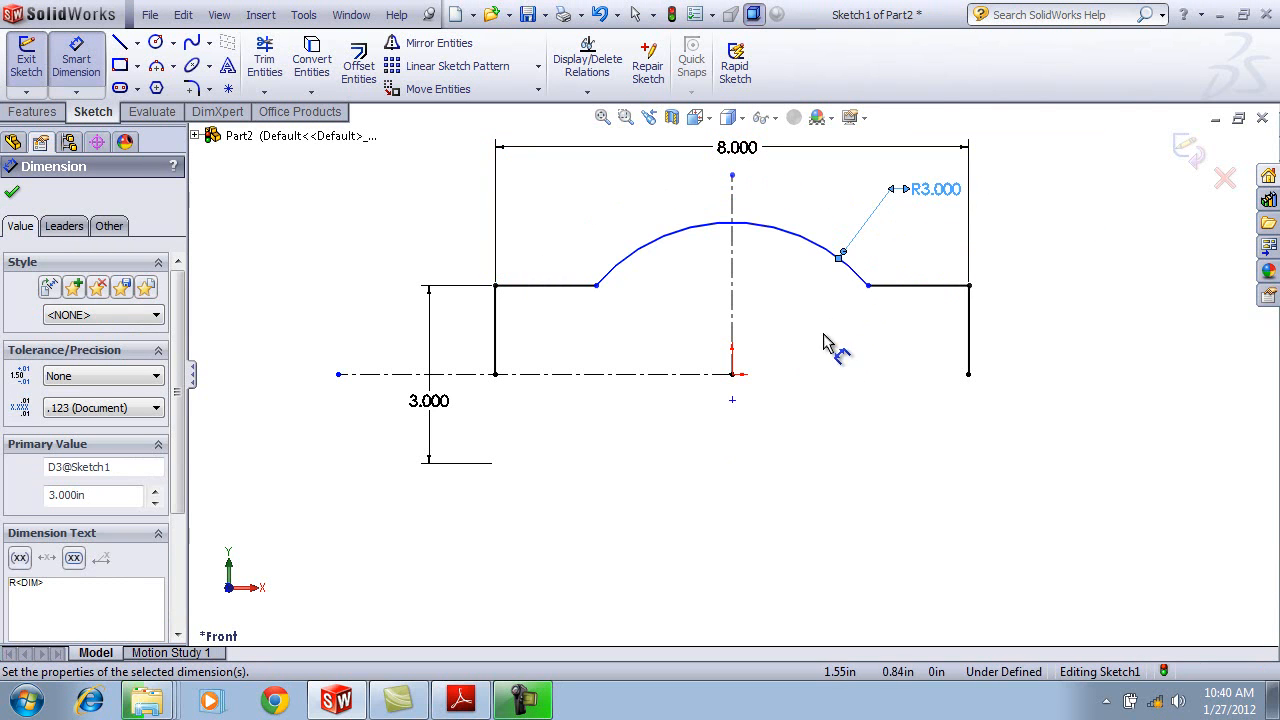
key(Escape)
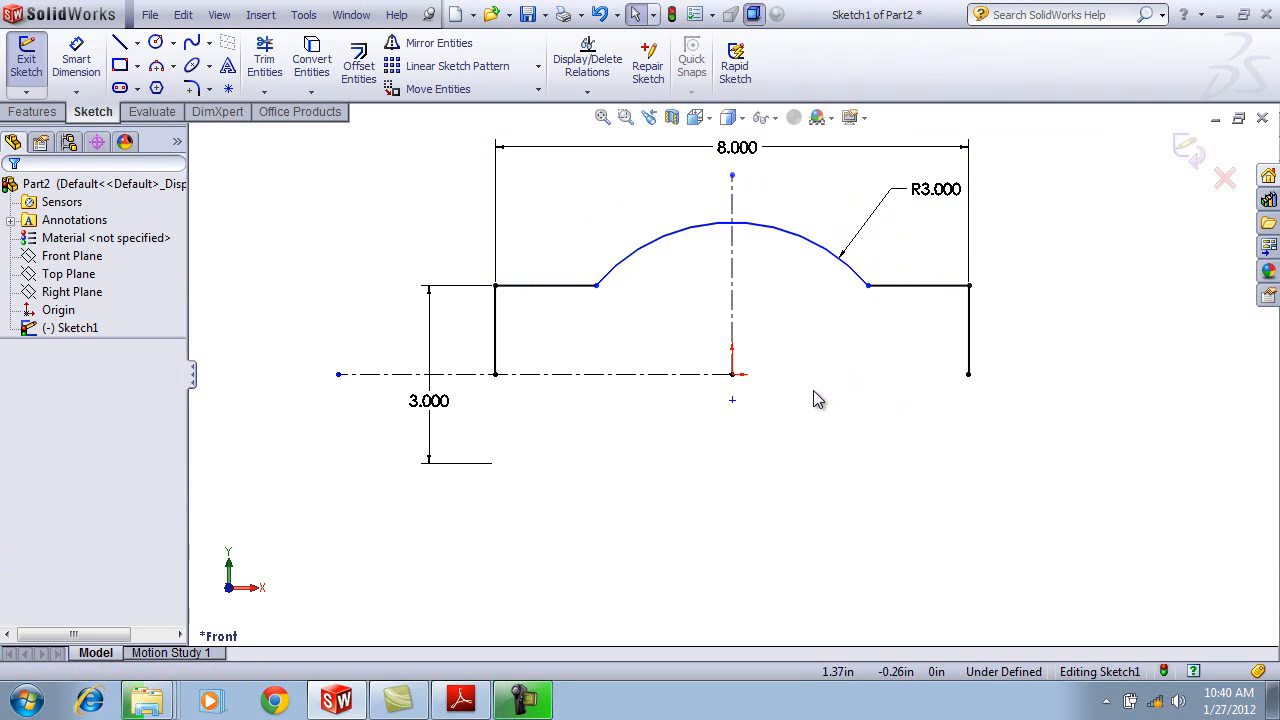
Merge the arc's center point with the sketch origin.
click(733, 403)
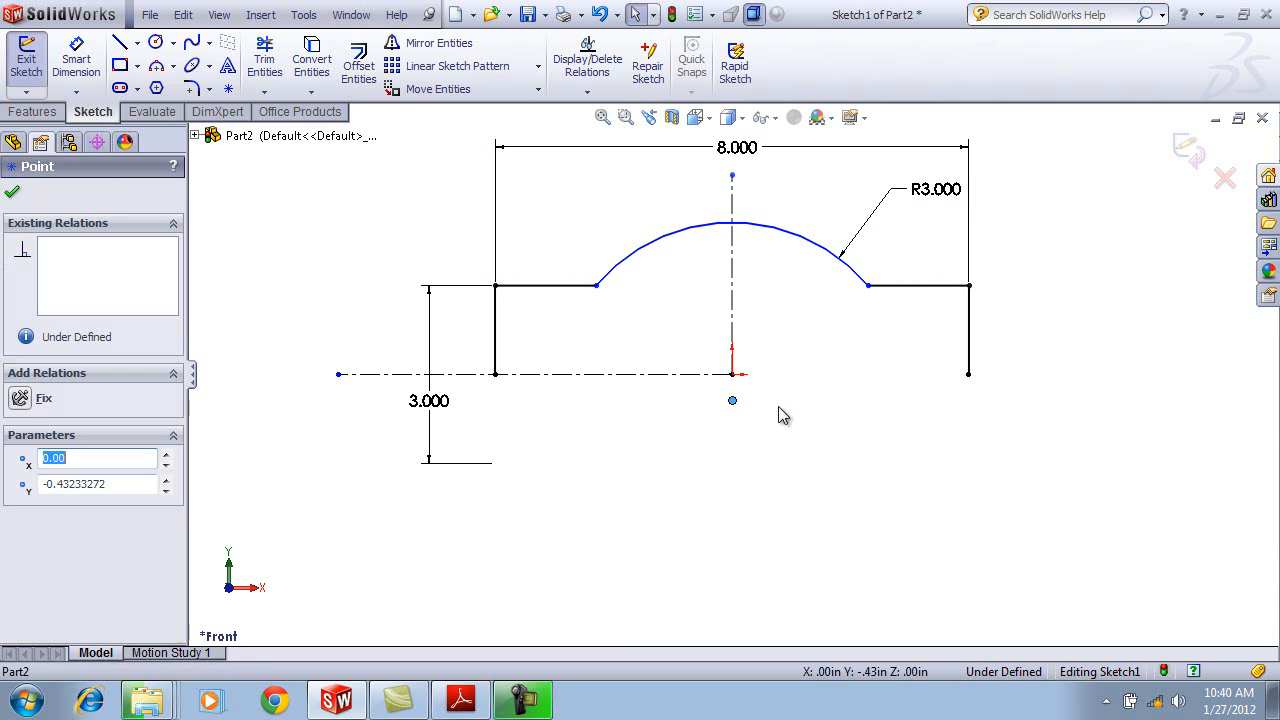
ctrl+click(733, 375)
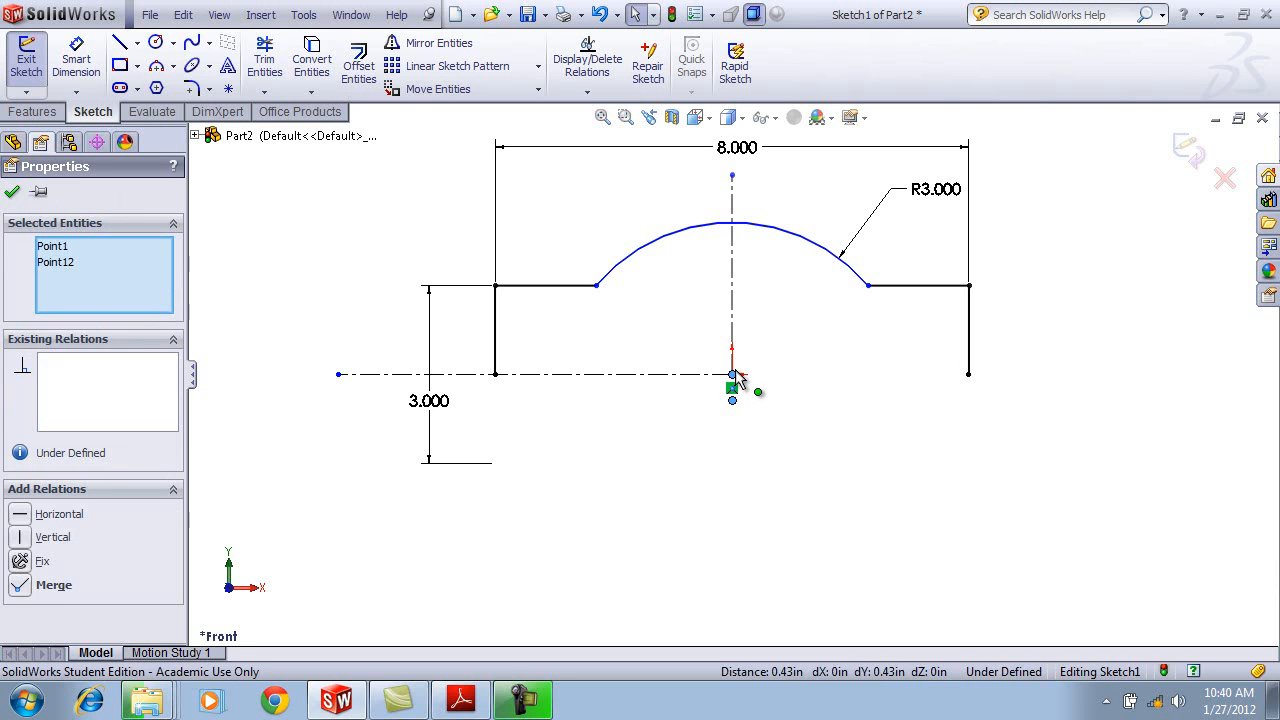
click(22, 586)
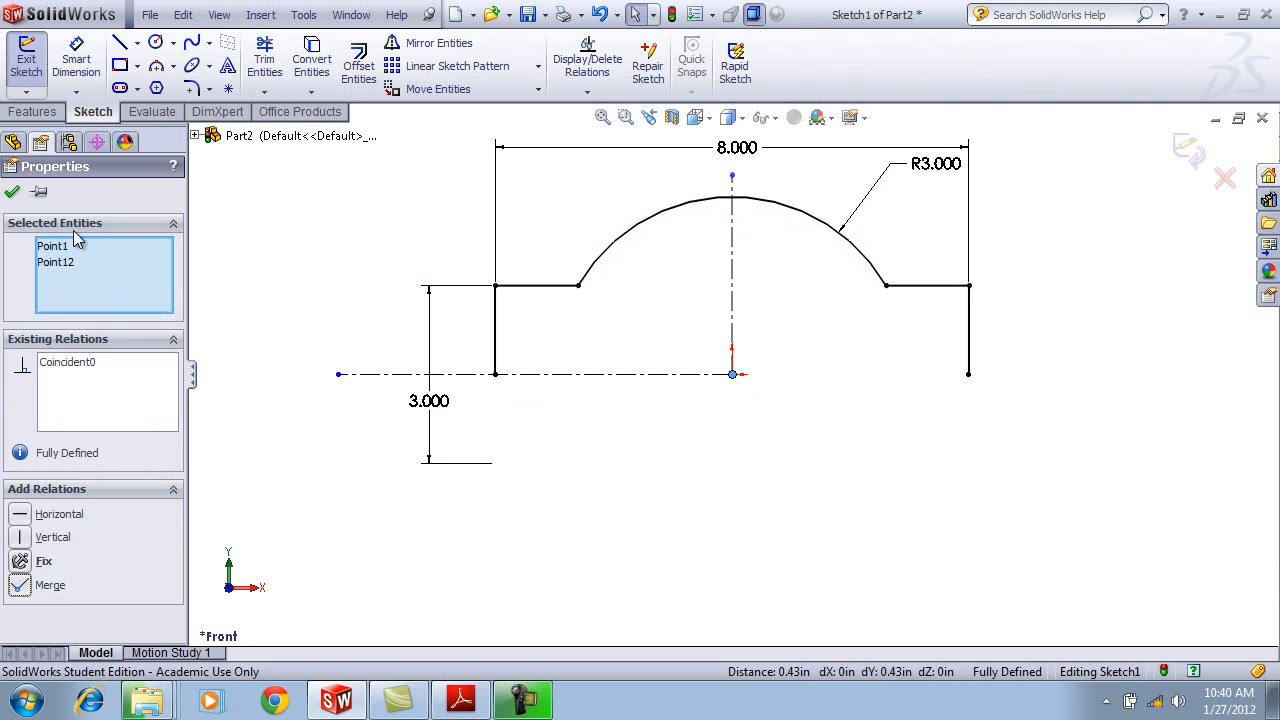
click(12, 193)
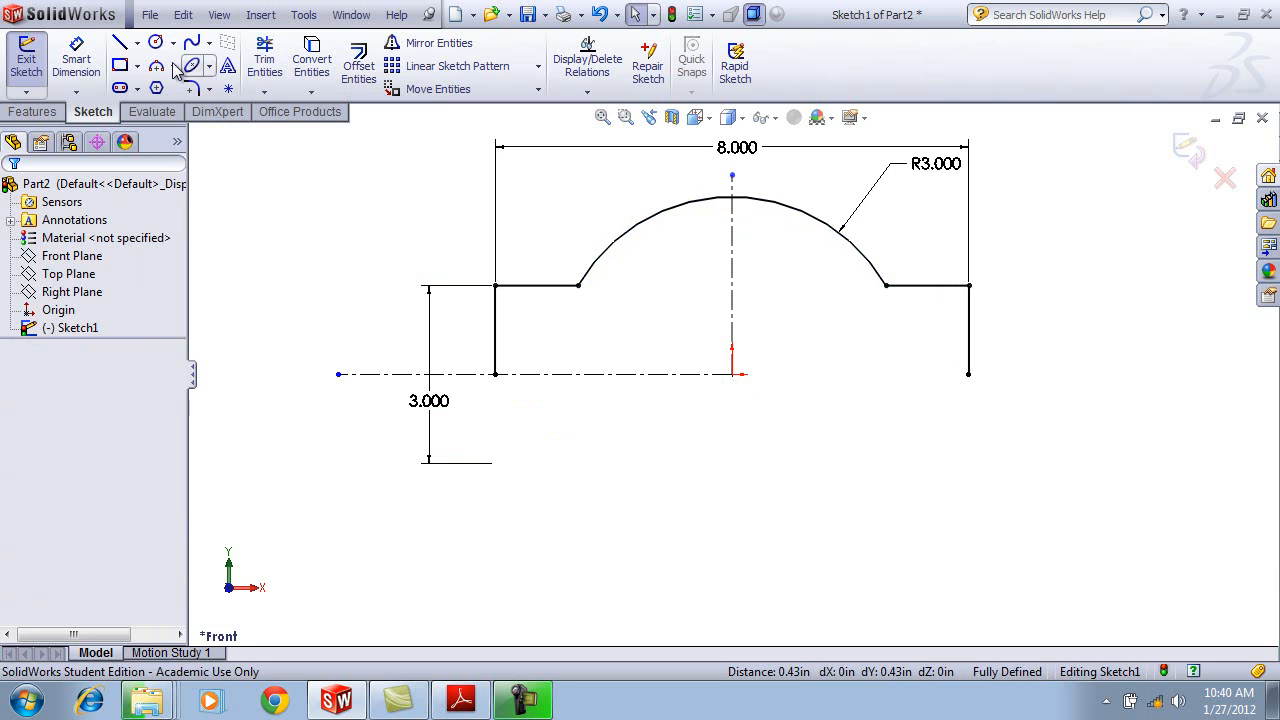
Close the profile with a horizontal line joining the lower endpoints of the two vertical lines.
click(123, 51)
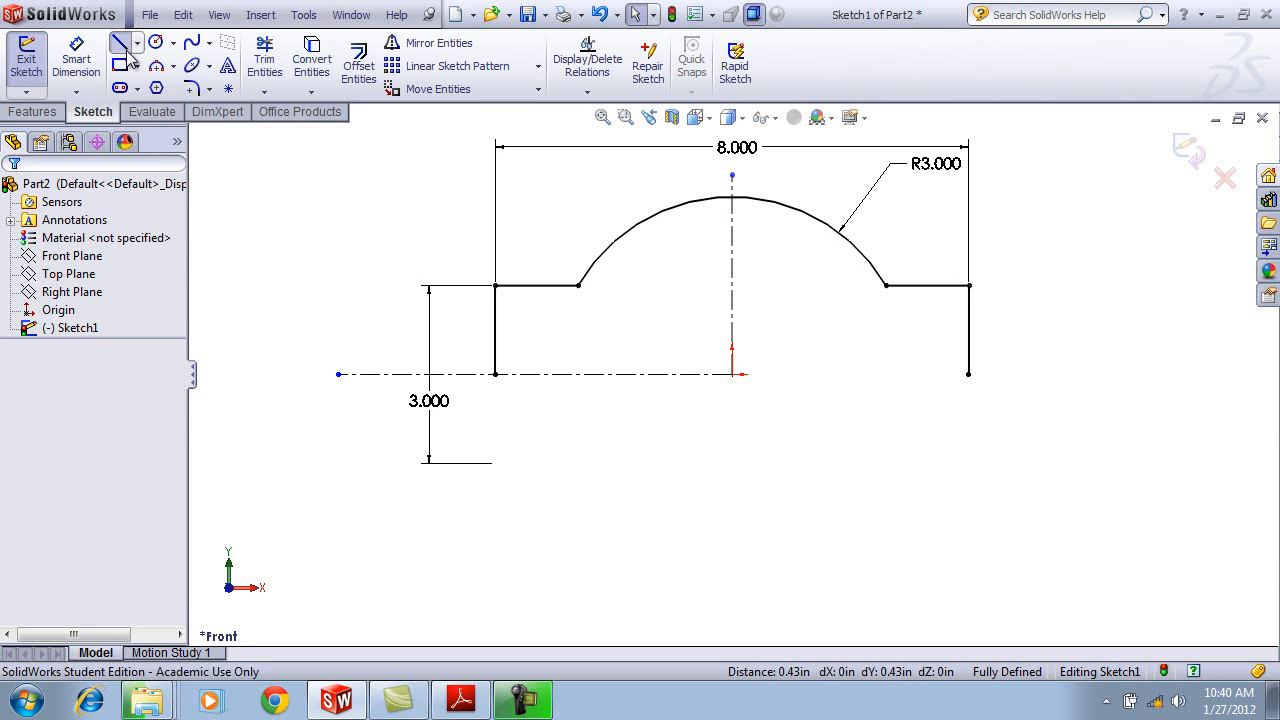
click(495, 374)
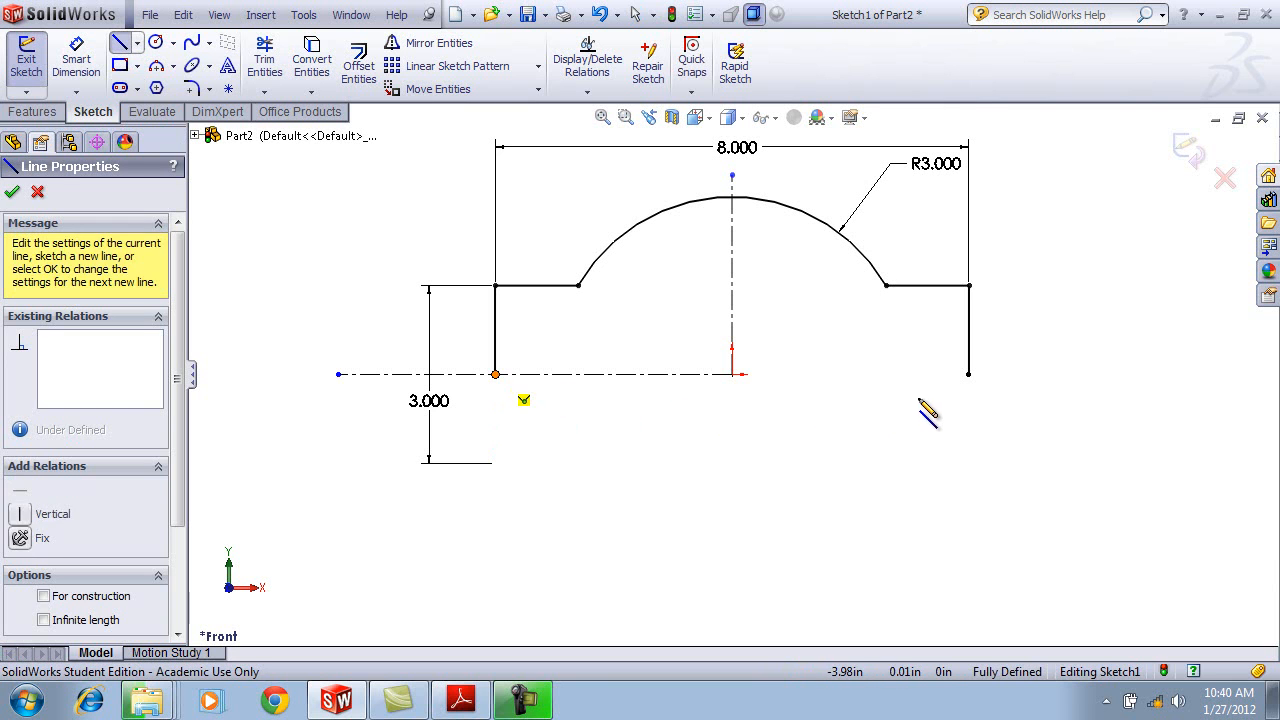
click(968, 374)
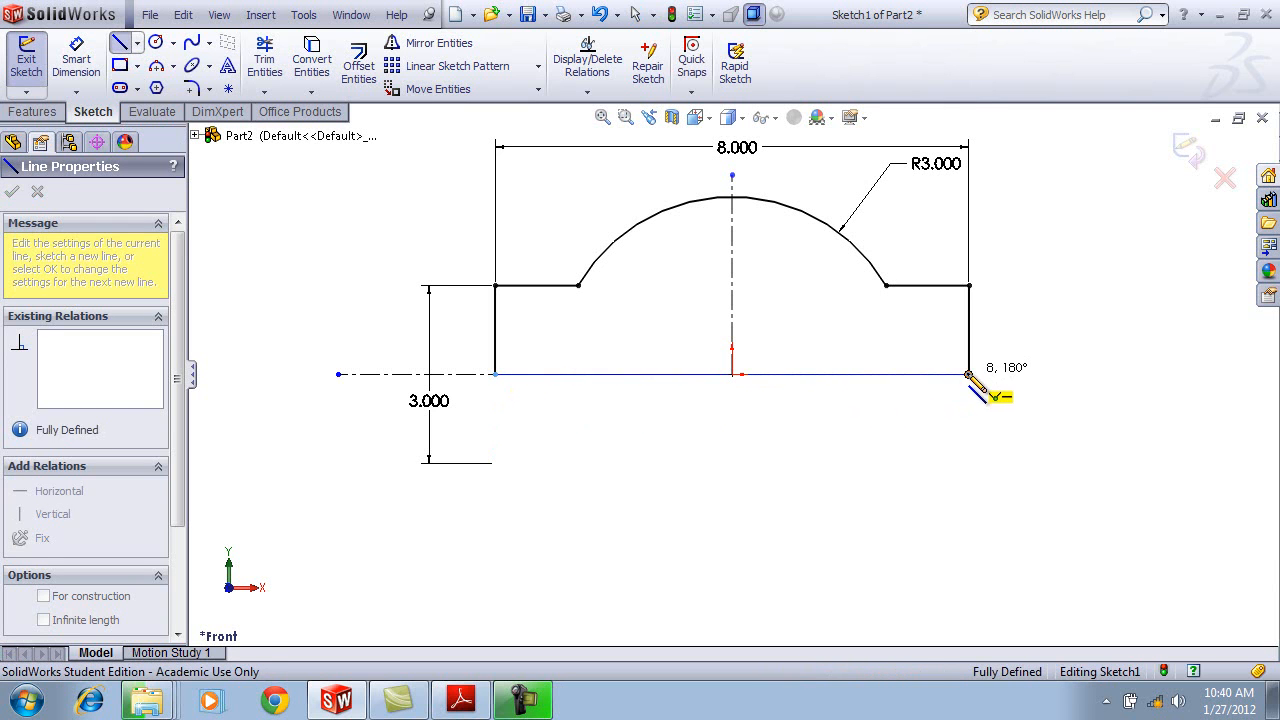
key(Escape)
key(Escape)
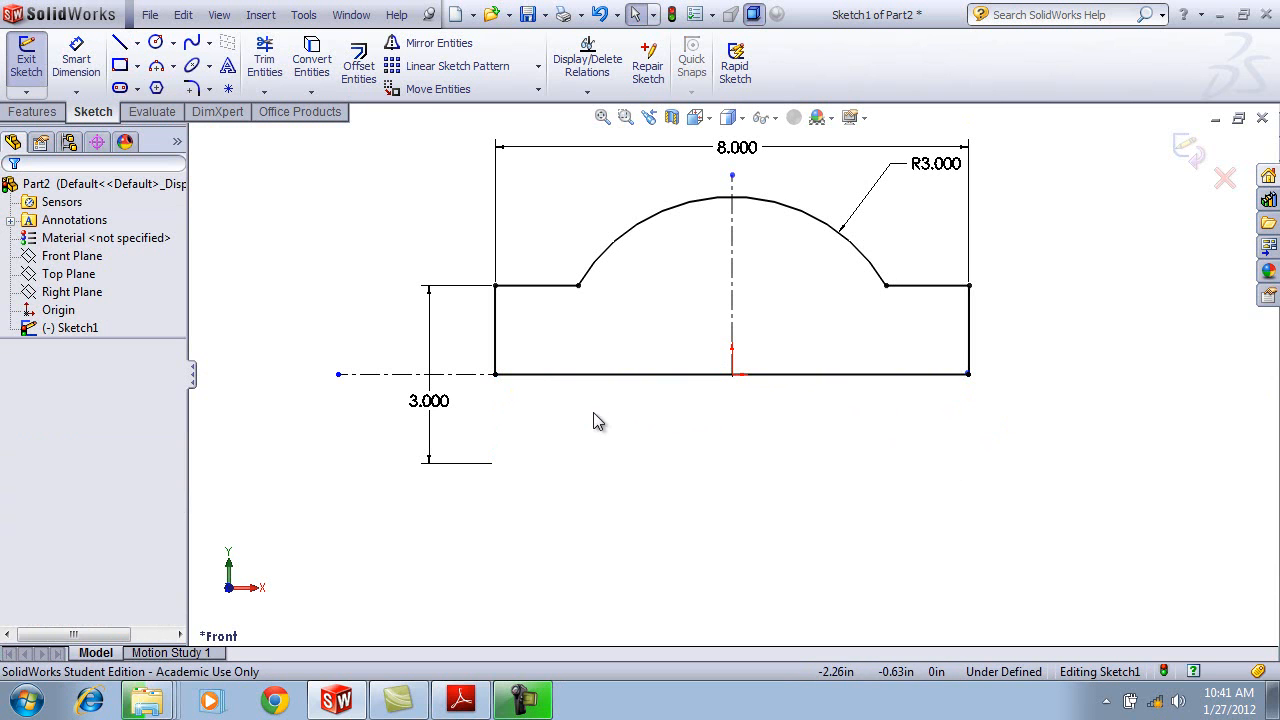
Revolve the closed profile region 360 degrees about the horizontal centerline as a Revolved Boss/Base.
click(385, 384)
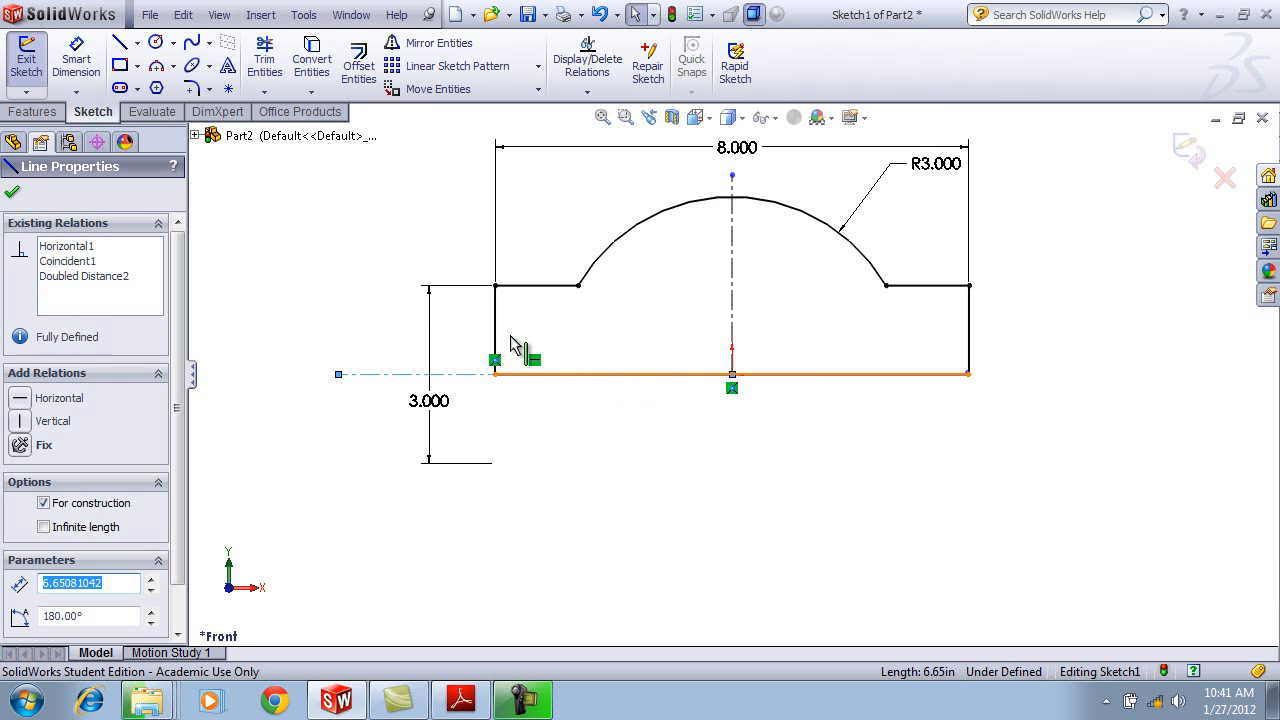
click(40, 114)
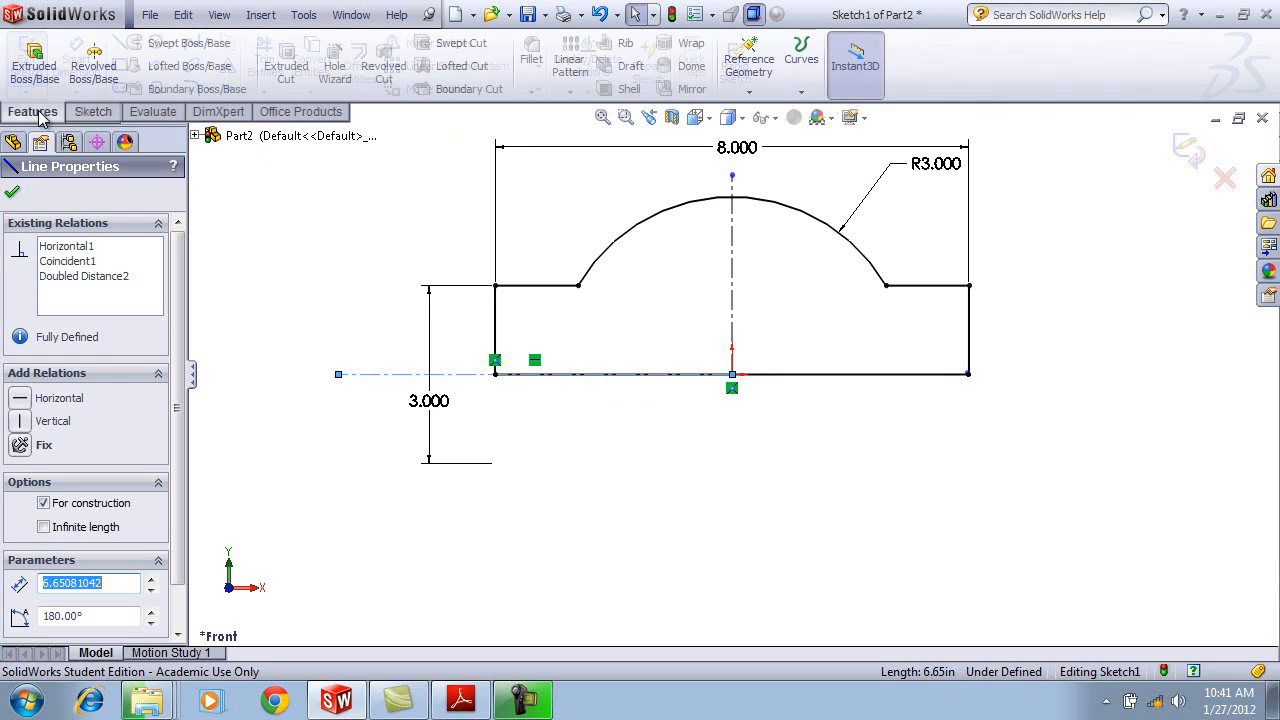
click(104, 84)
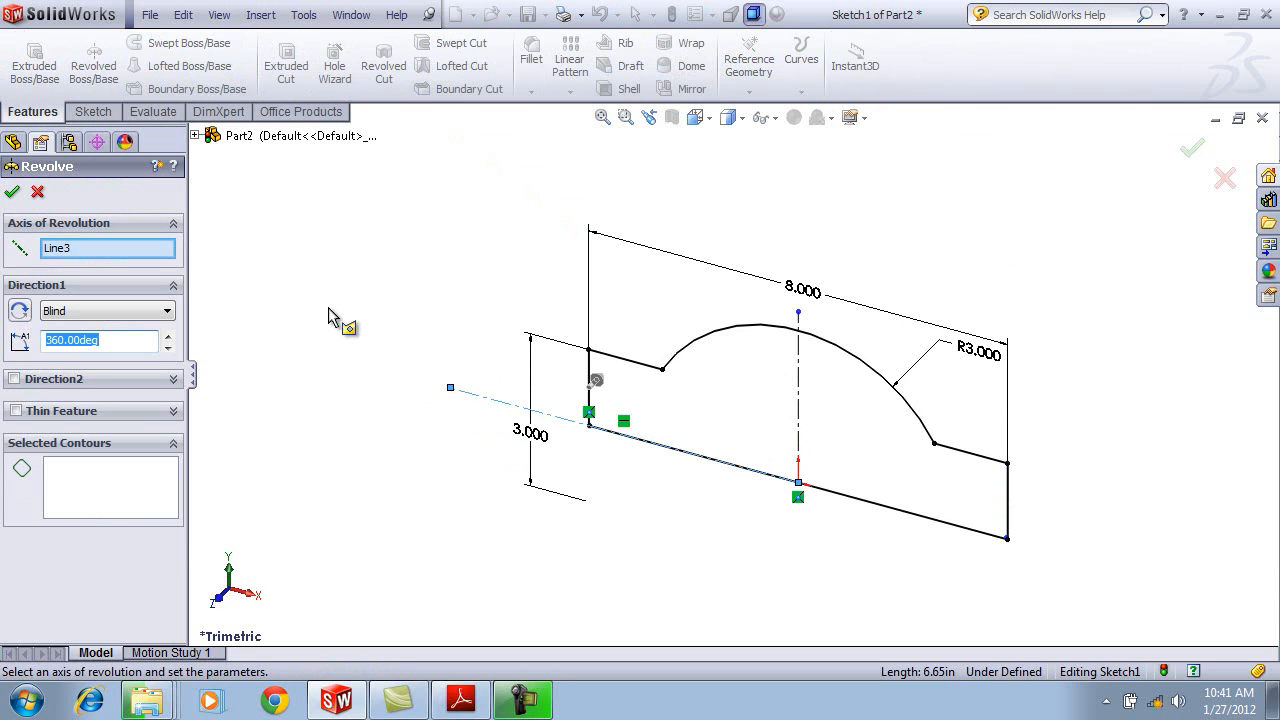
click(763, 420)
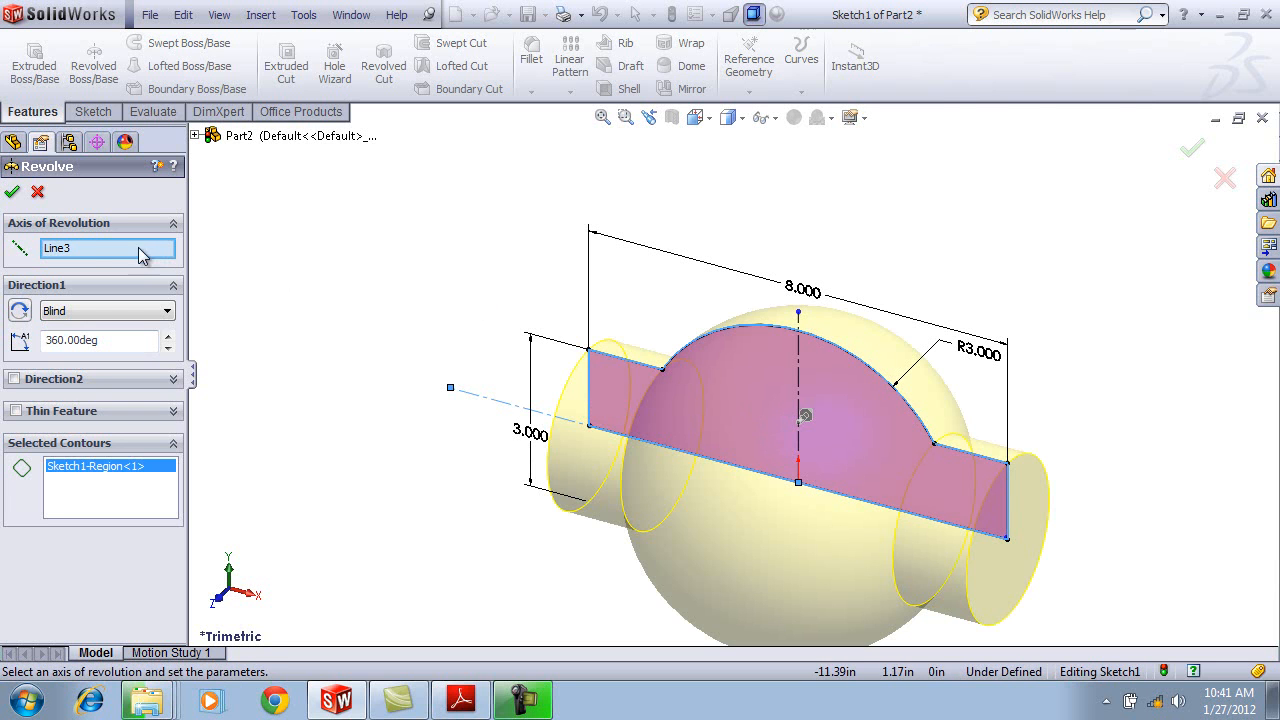
click(12, 193)
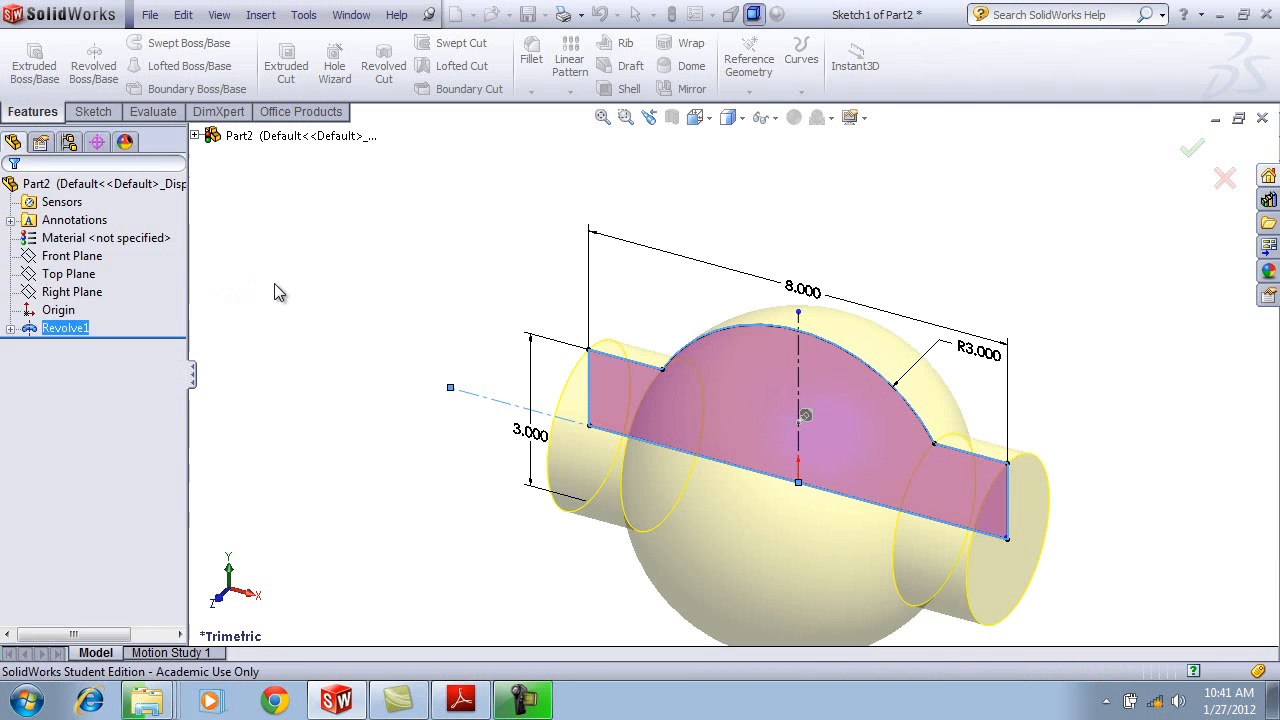
scroll(610, 545, up, 5)
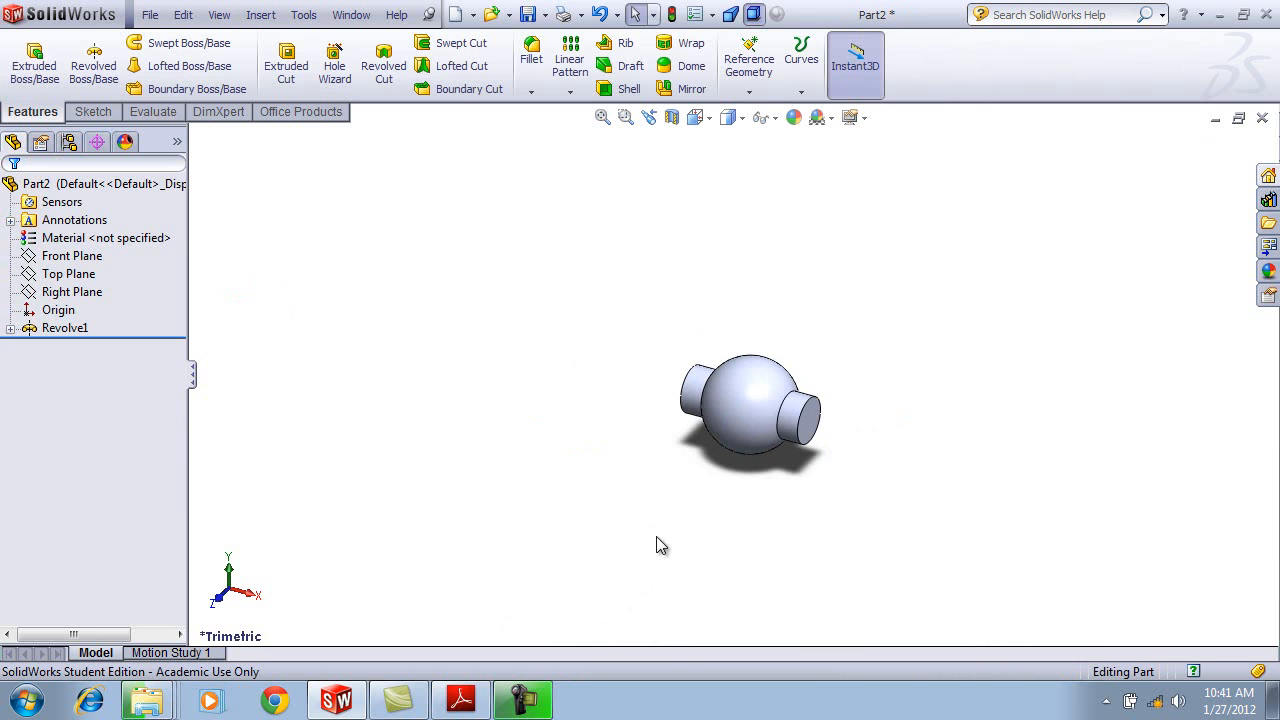
scroll(758, 415, down, 3)
scroll(765, 403, down, 3)
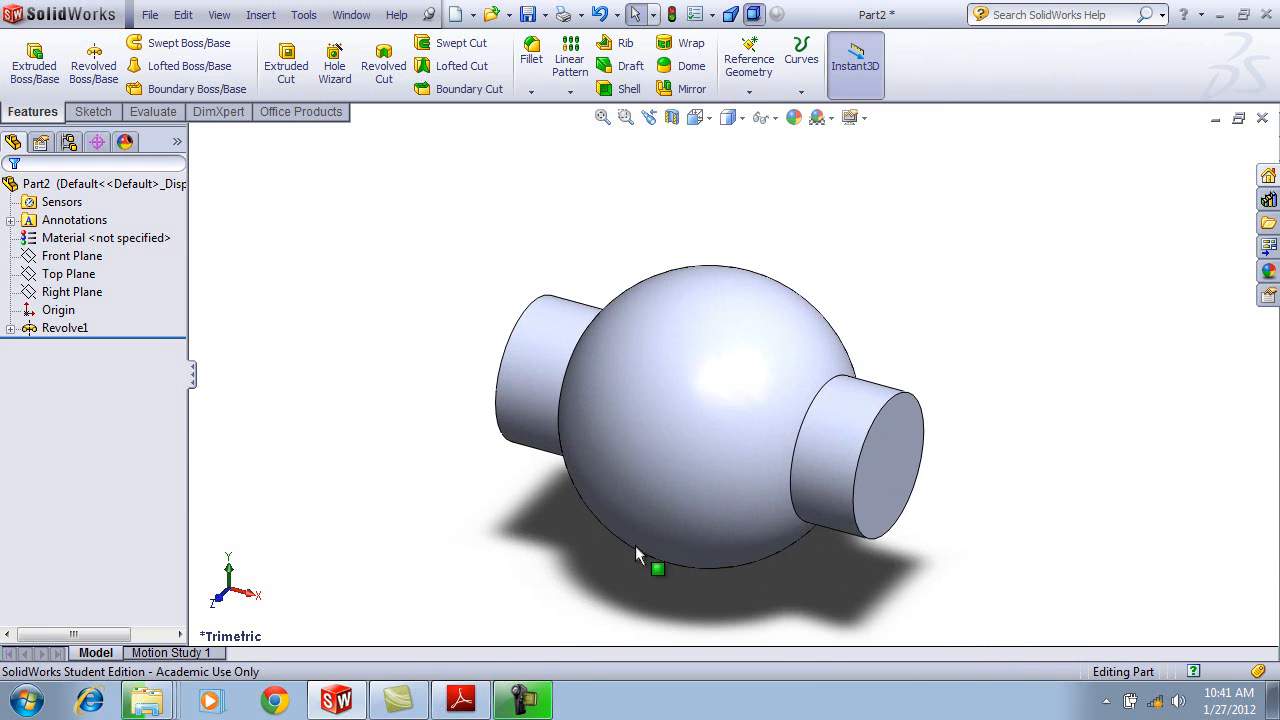
Switch to Adobe Reader to examine the hollow model in CAD 208 SIMULATION.pdf, and return to SolidWorks.
click(439, 708)
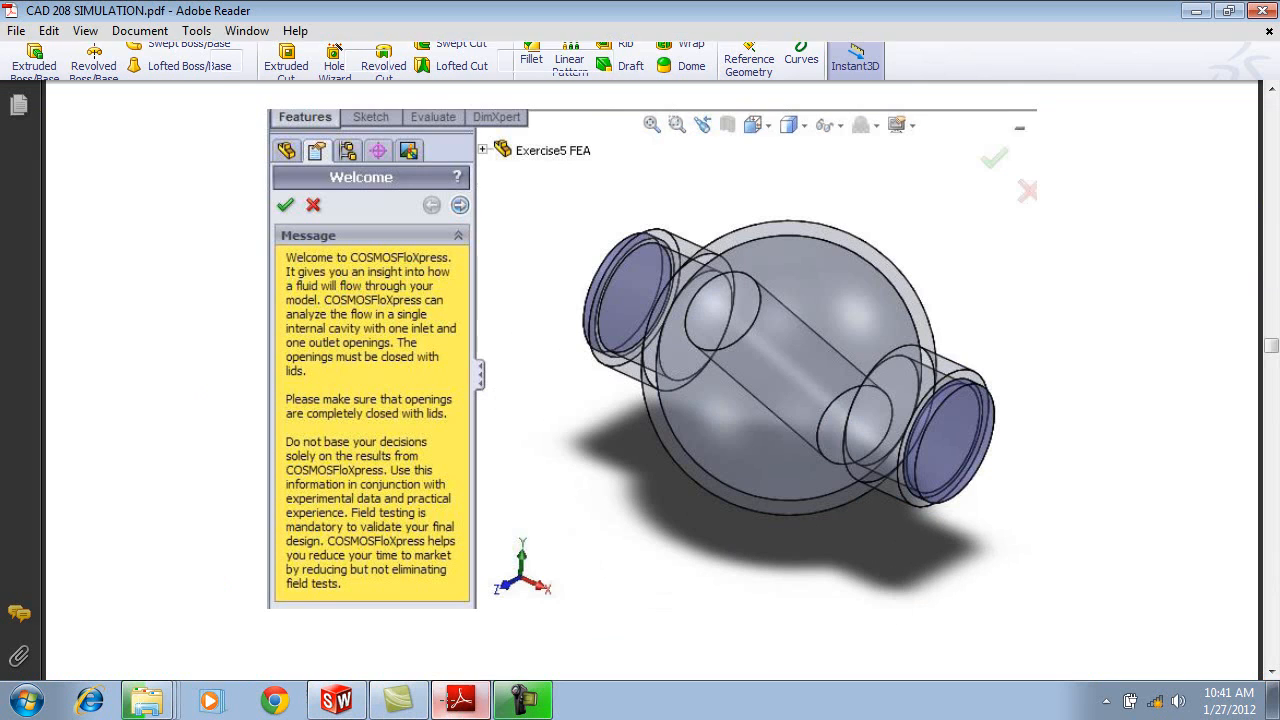
scroll(605, 386, down, 8)
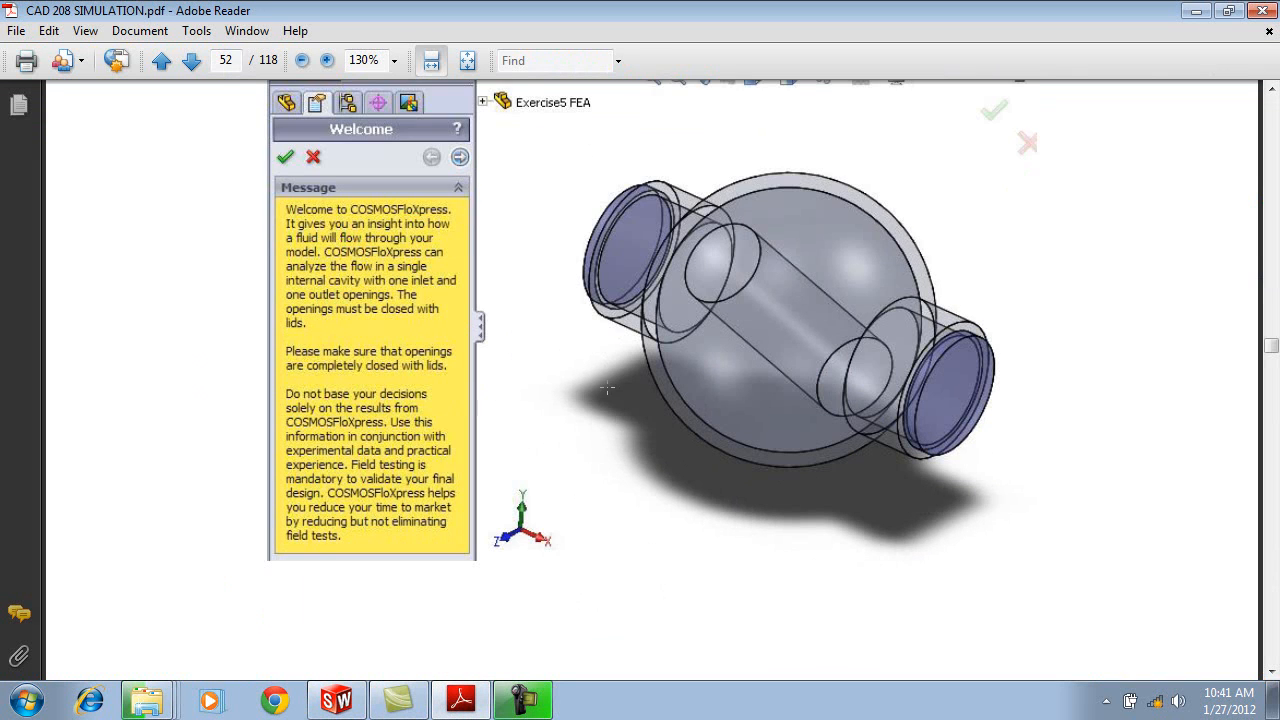
scroll(592, 386, up, 10)
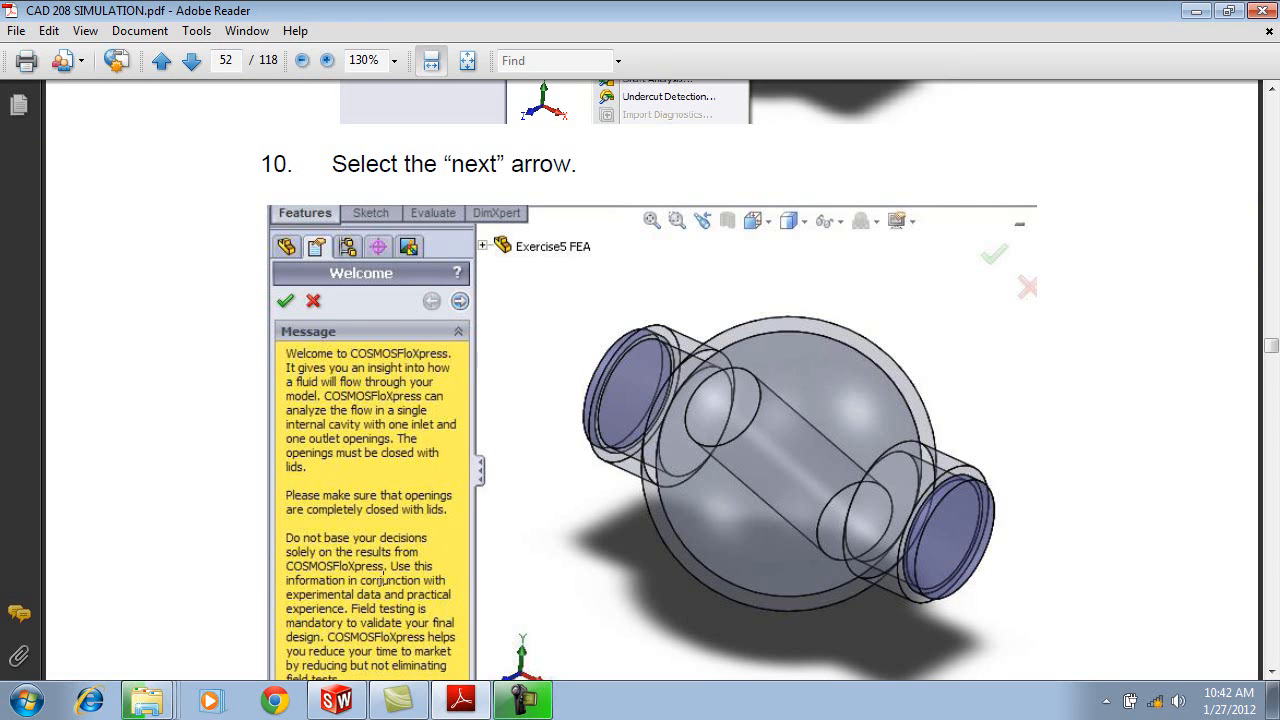
click(336, 700)
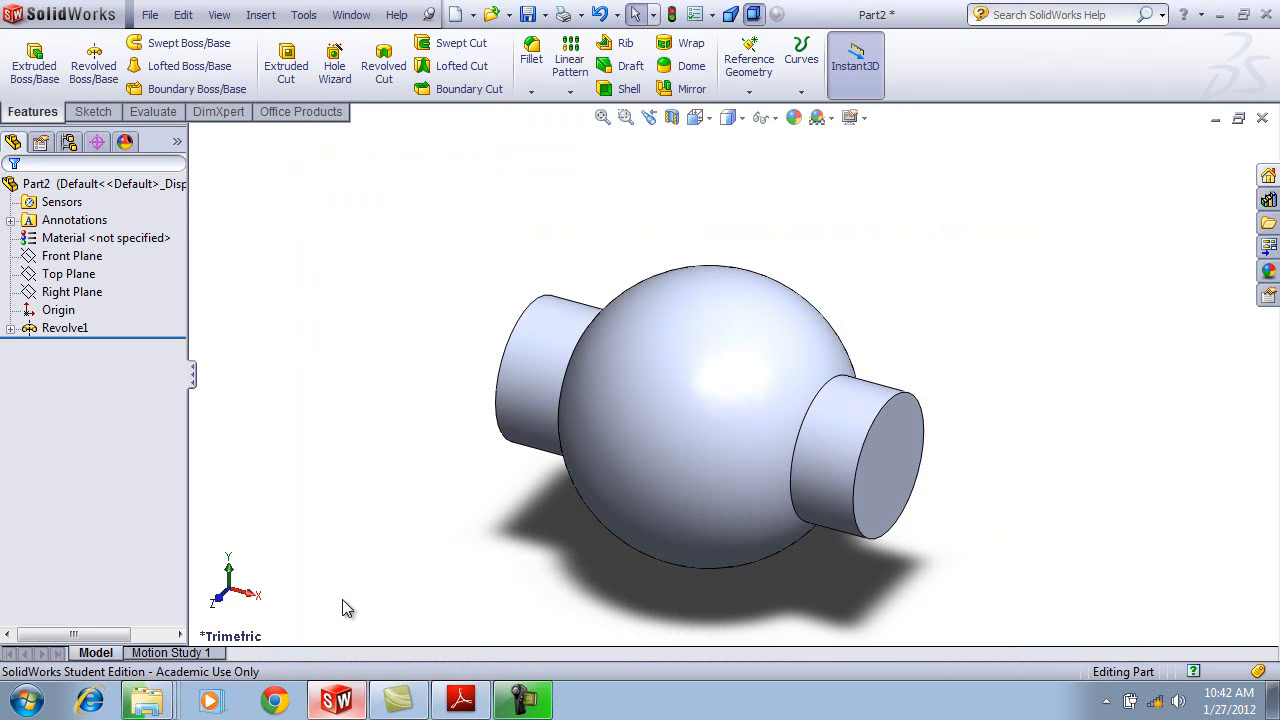
Shell the revolved body to a 0.3 in wall thickness, removing the flat end faces of both cylindrical stubs.
click(626, 92)
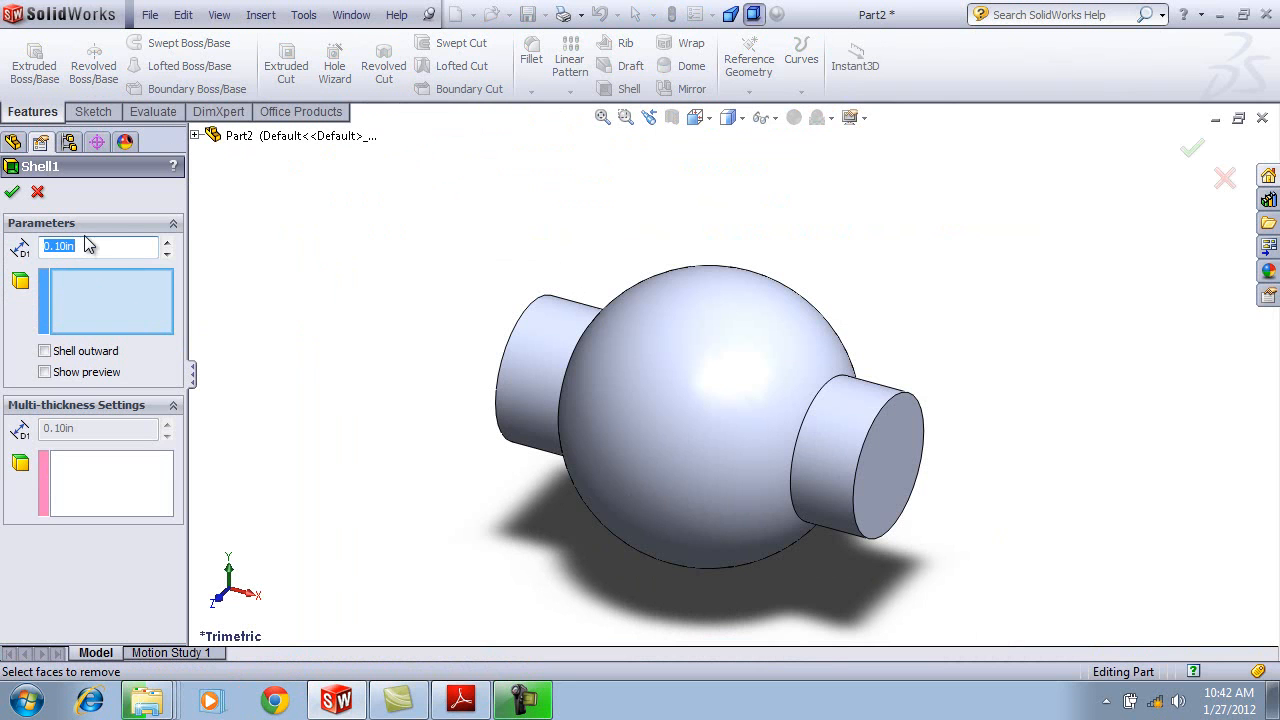
text(.3)
click(889, 472)
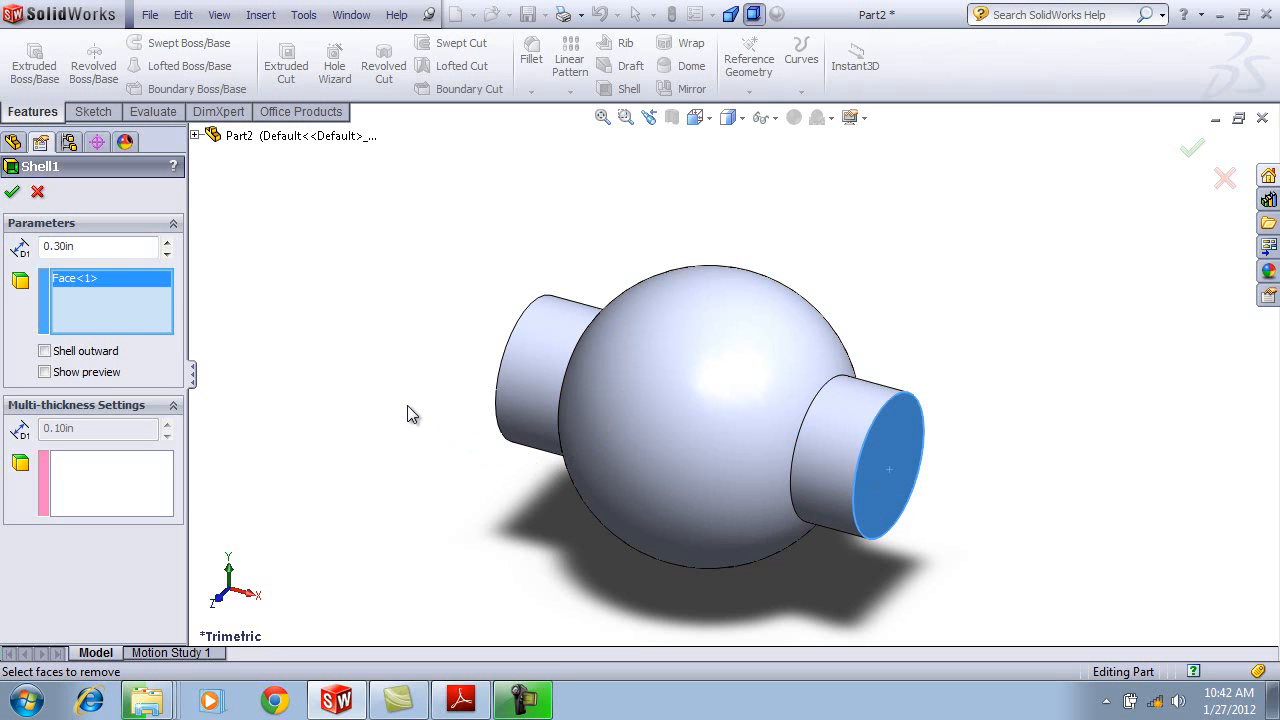
middle_drag(443, 403, 486, 423)
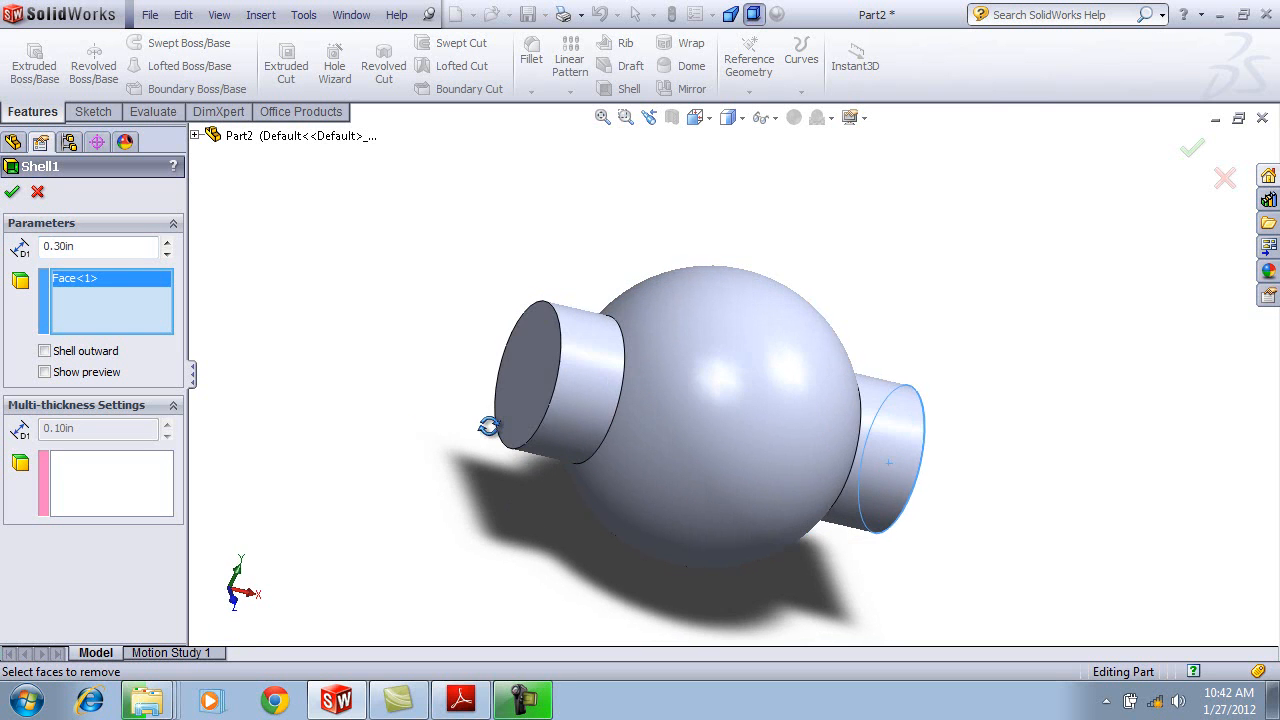
click(525, 384)
middle_drag(529, 512, 422, 452)
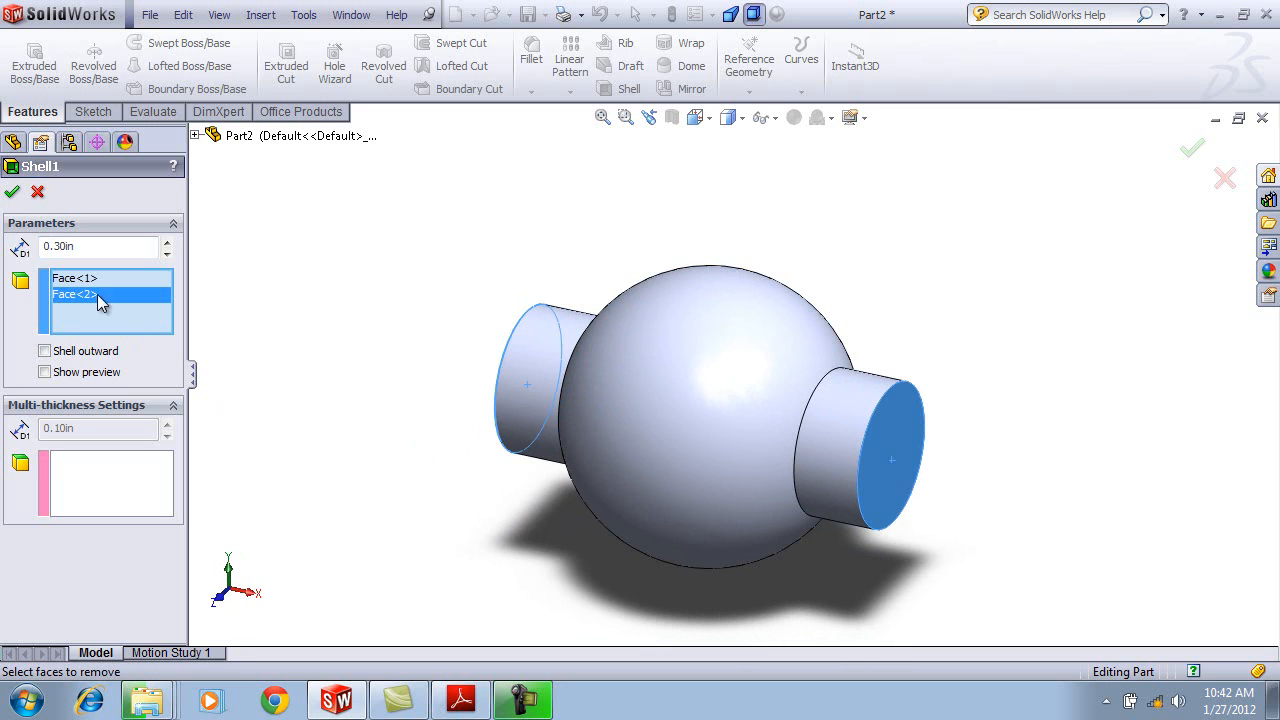
click(12, 191)
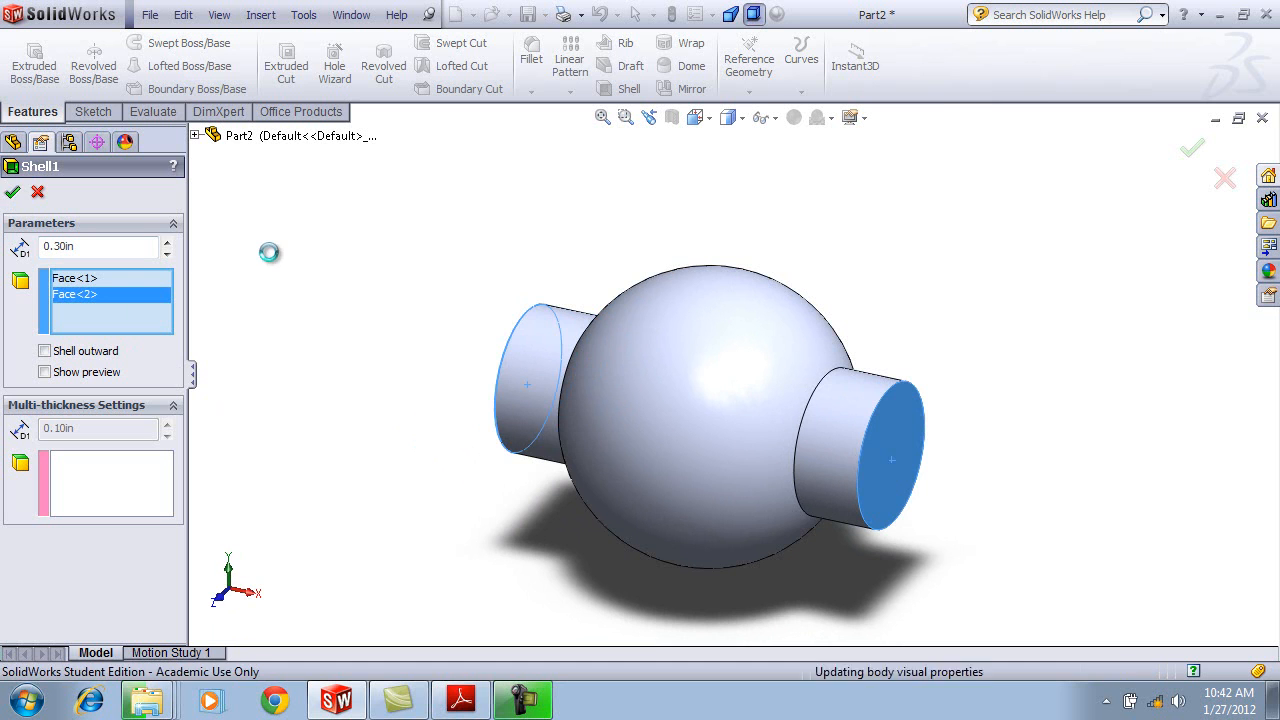
click(278, 308)
mouse_move(737, 445)
middle_down()
mouse_move(666, 446)
mouse_move(620, 407)
mouse_move(723, 449)
middle_up()
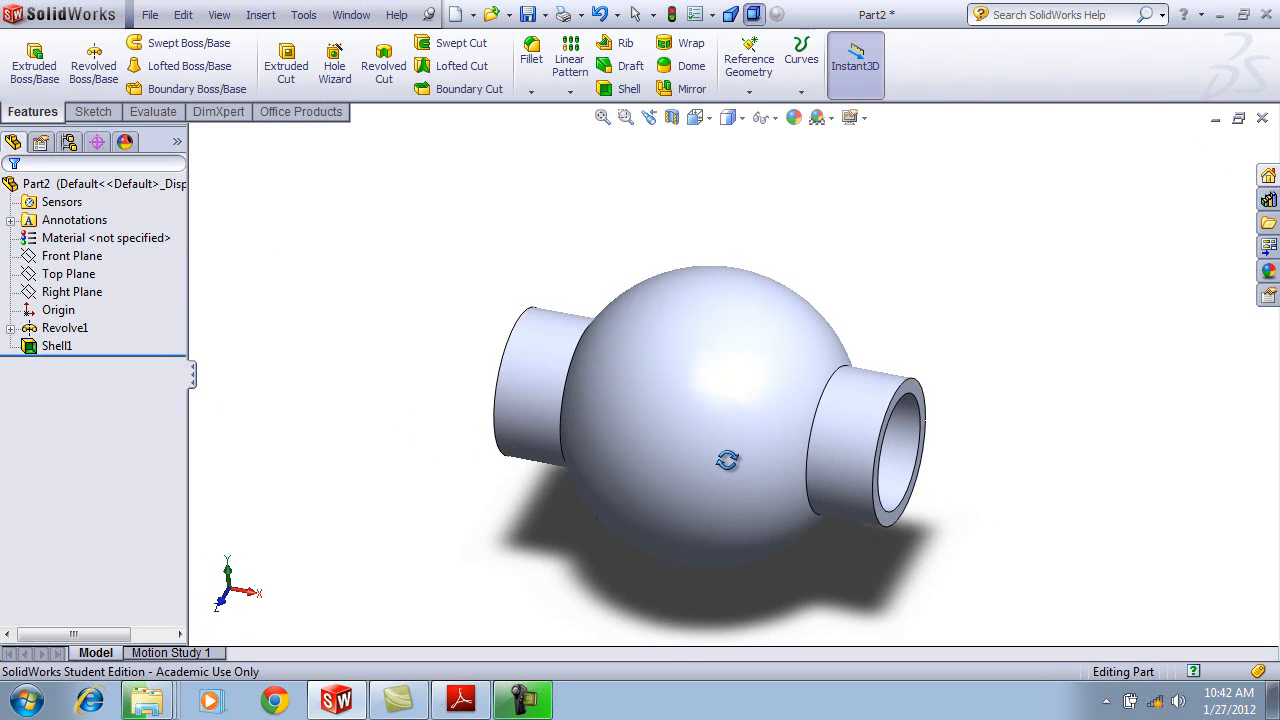
Inspect the shelled body's interior in a section view through the Front Plane, and close the section without keeping it.
click(672, 118)
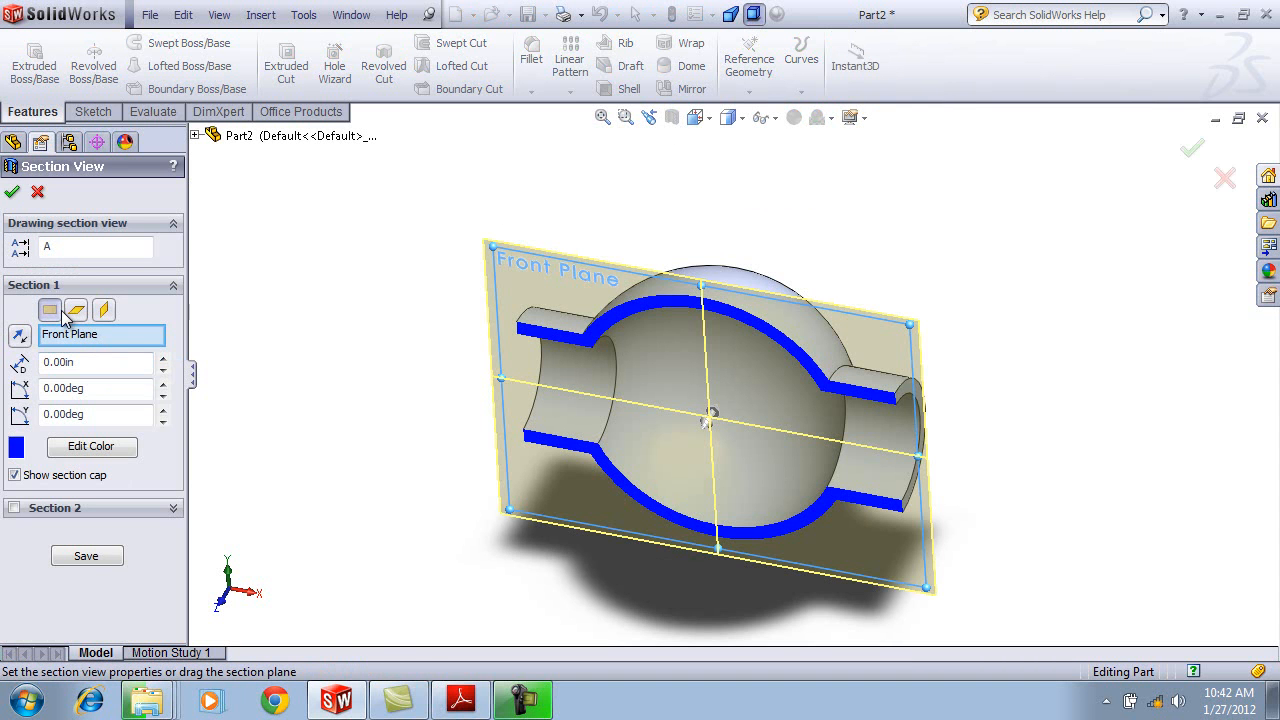
middle_drag(500, 396, 500, 364)
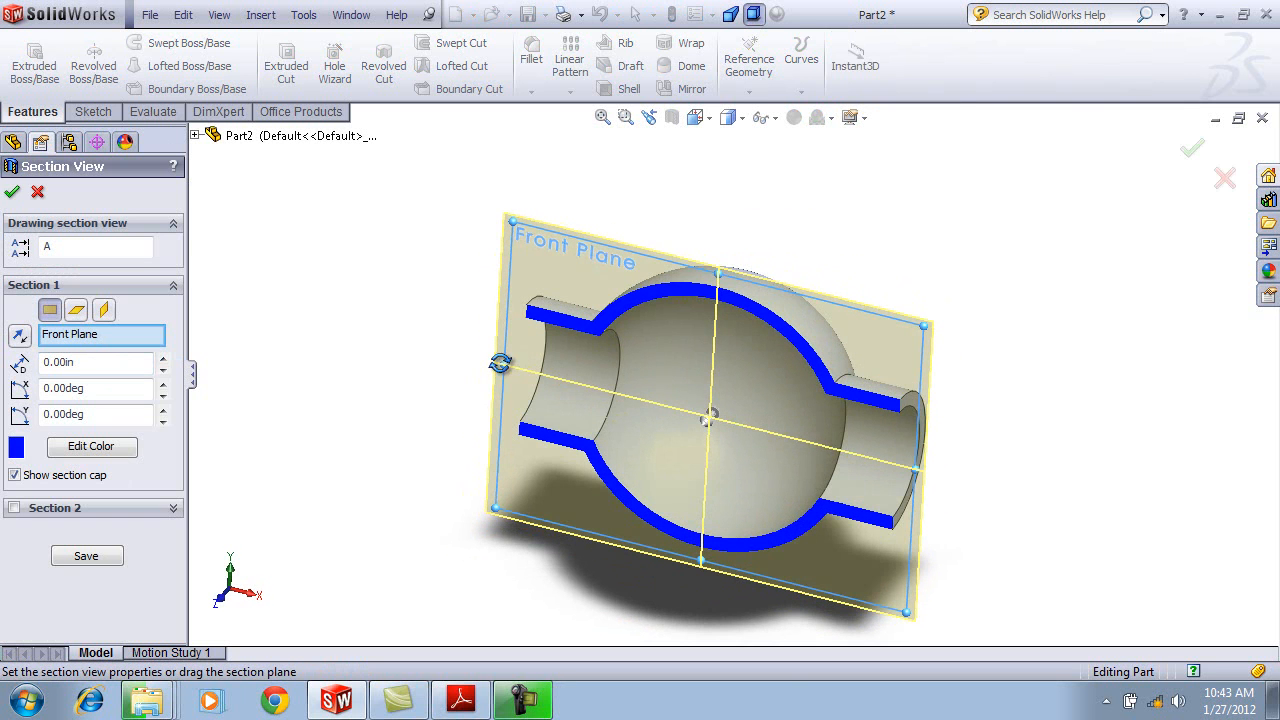
click(38, 193)
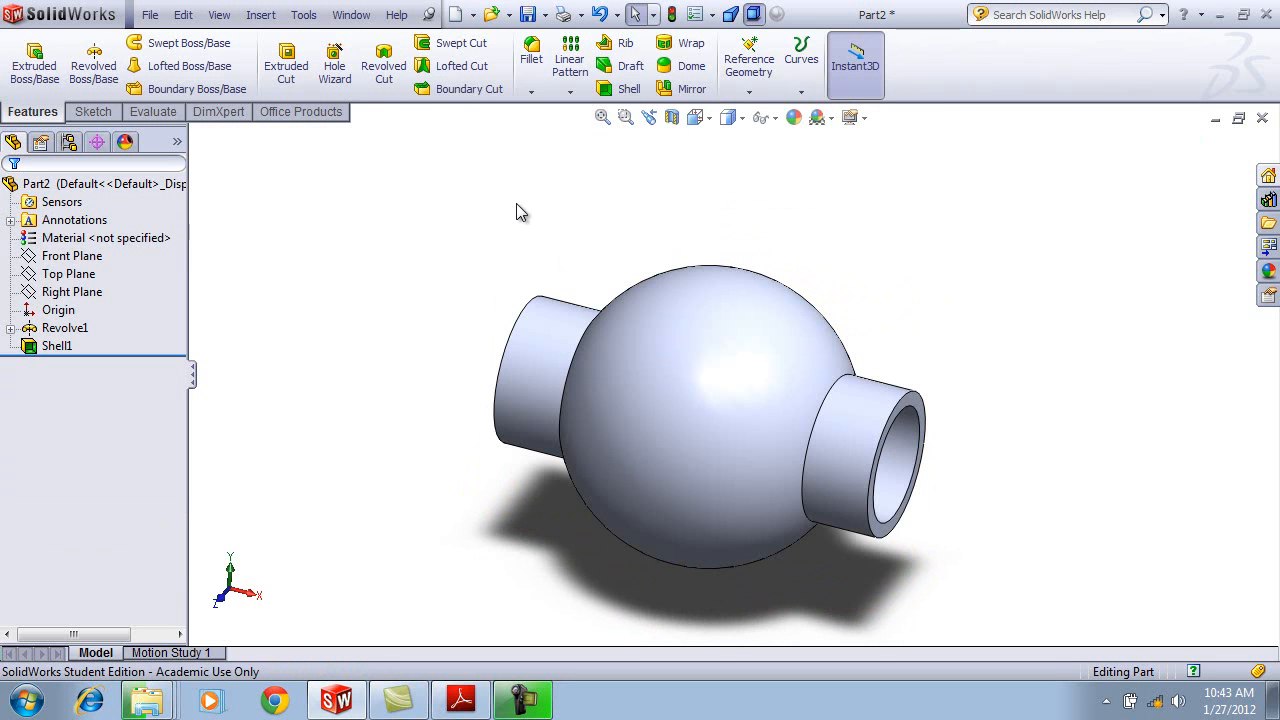
Start a new sketch on the Top Plane and orient the view normal to it.
scroll(709, 512, down, 2)
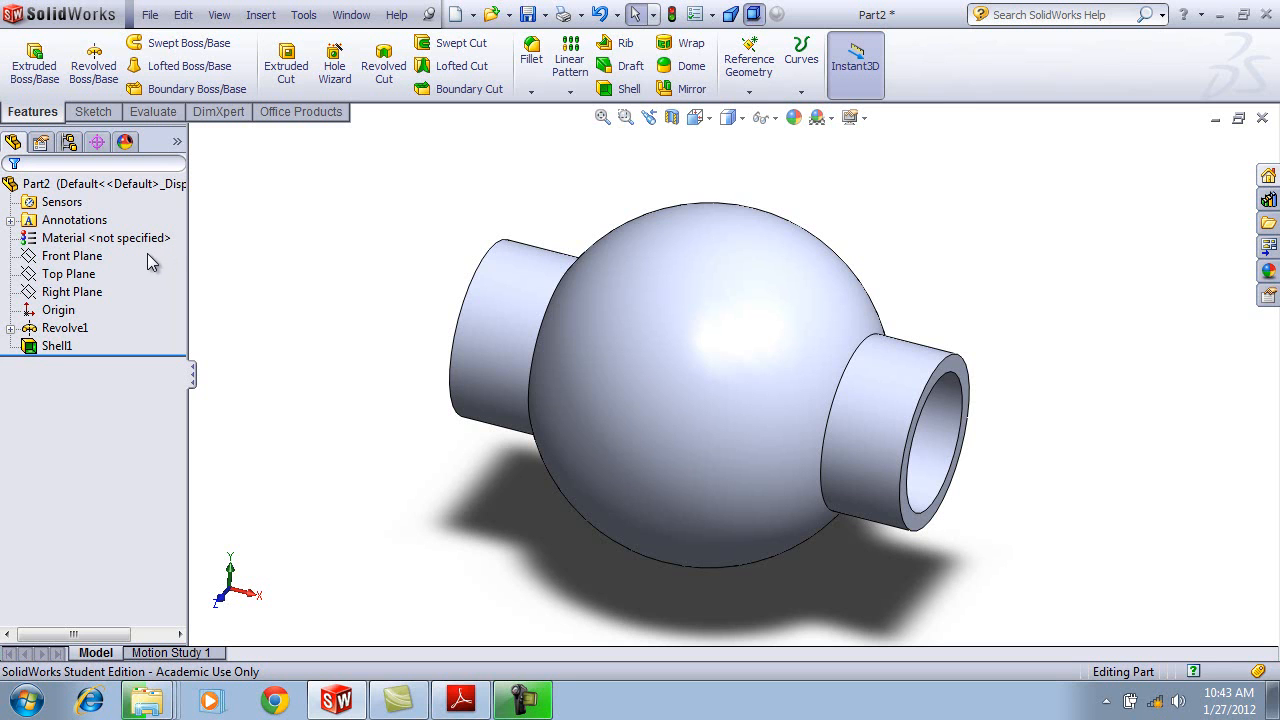
click(64, 258)
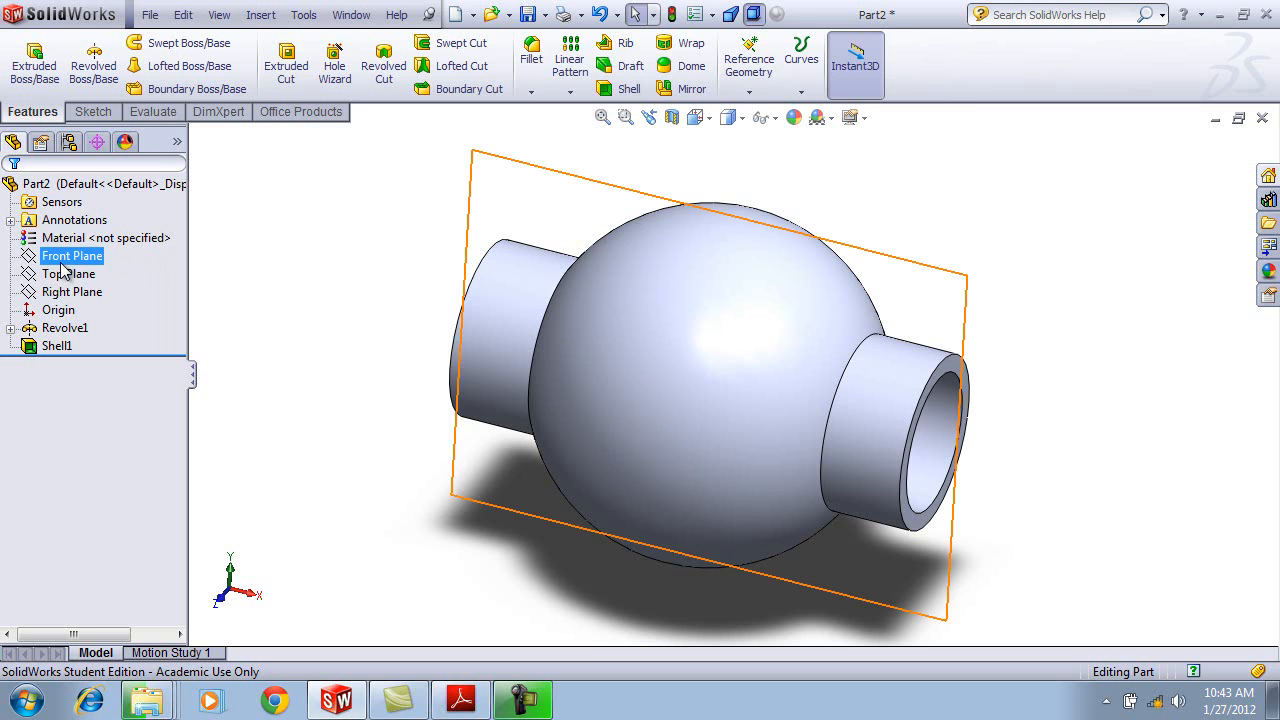
click(62, 272)
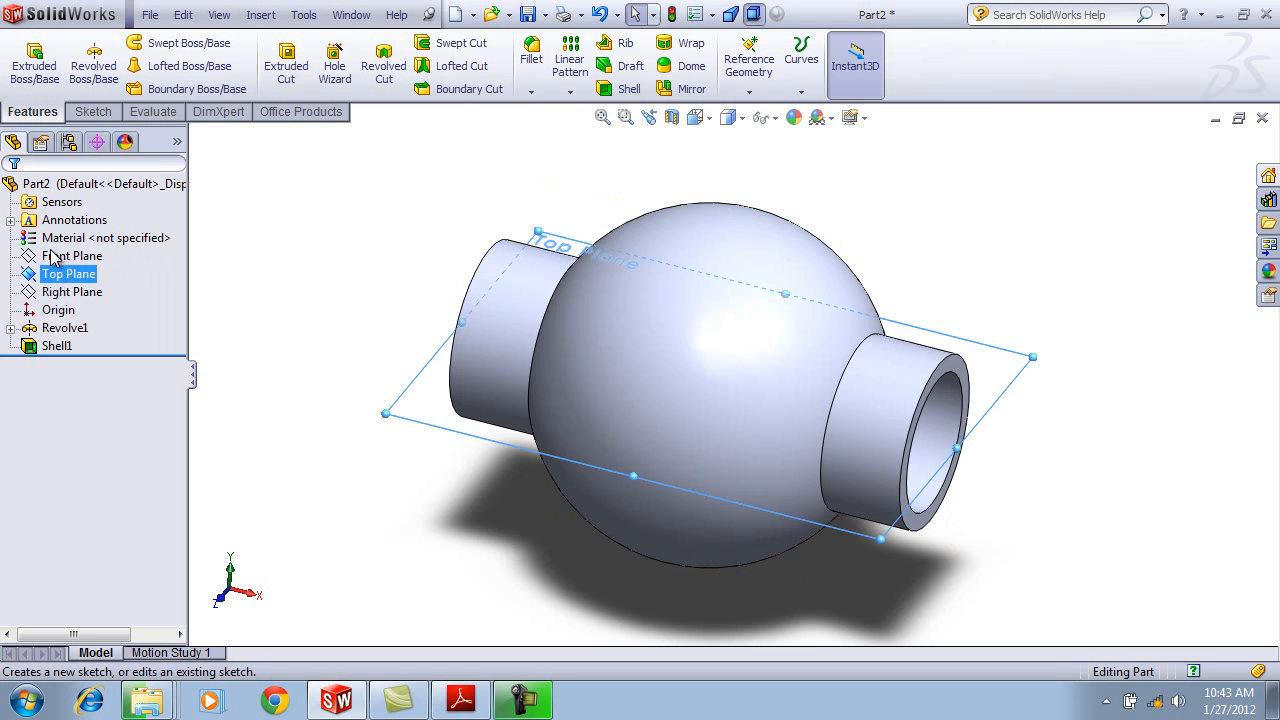
click(52, 257)
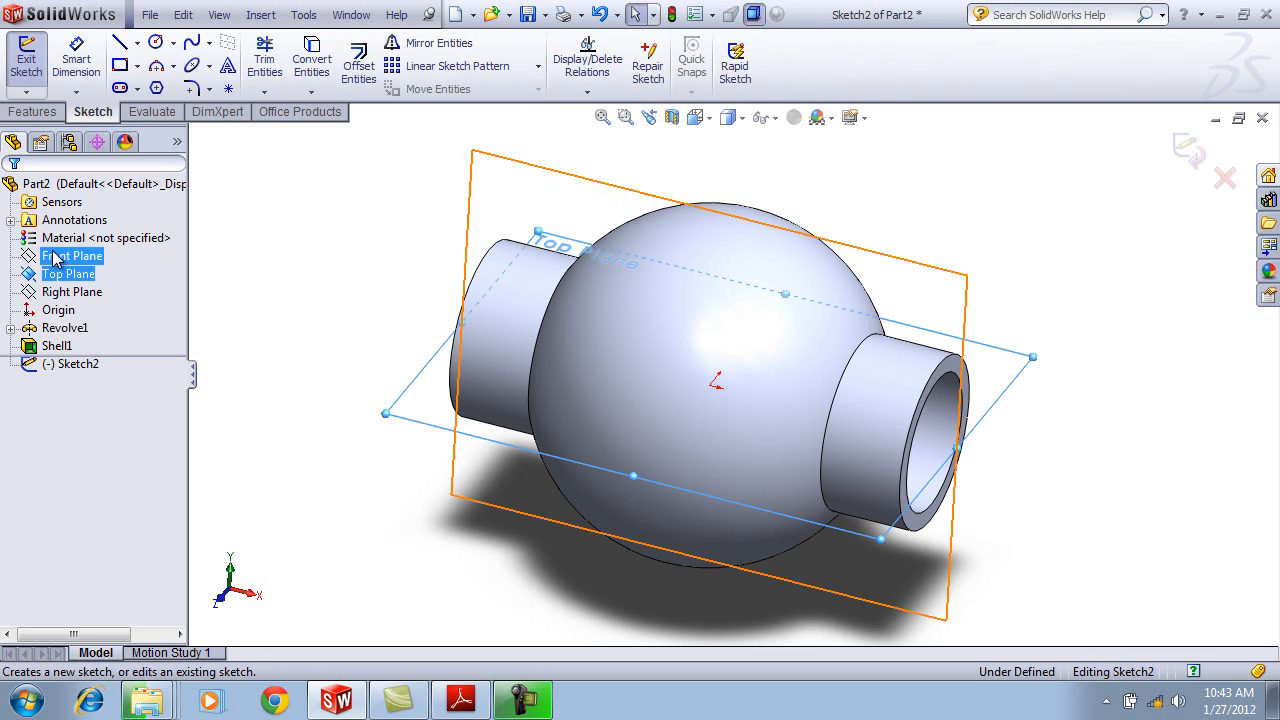
click(62, 273)
key(space)
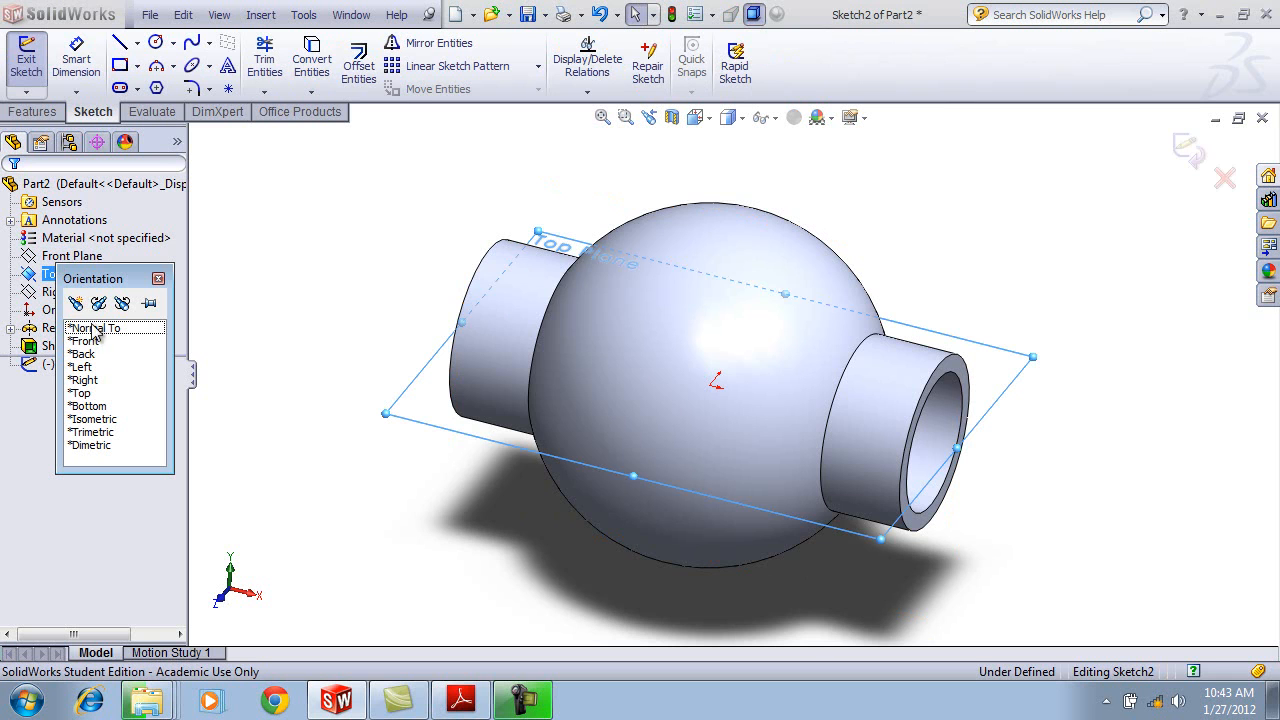
click(99, 329)
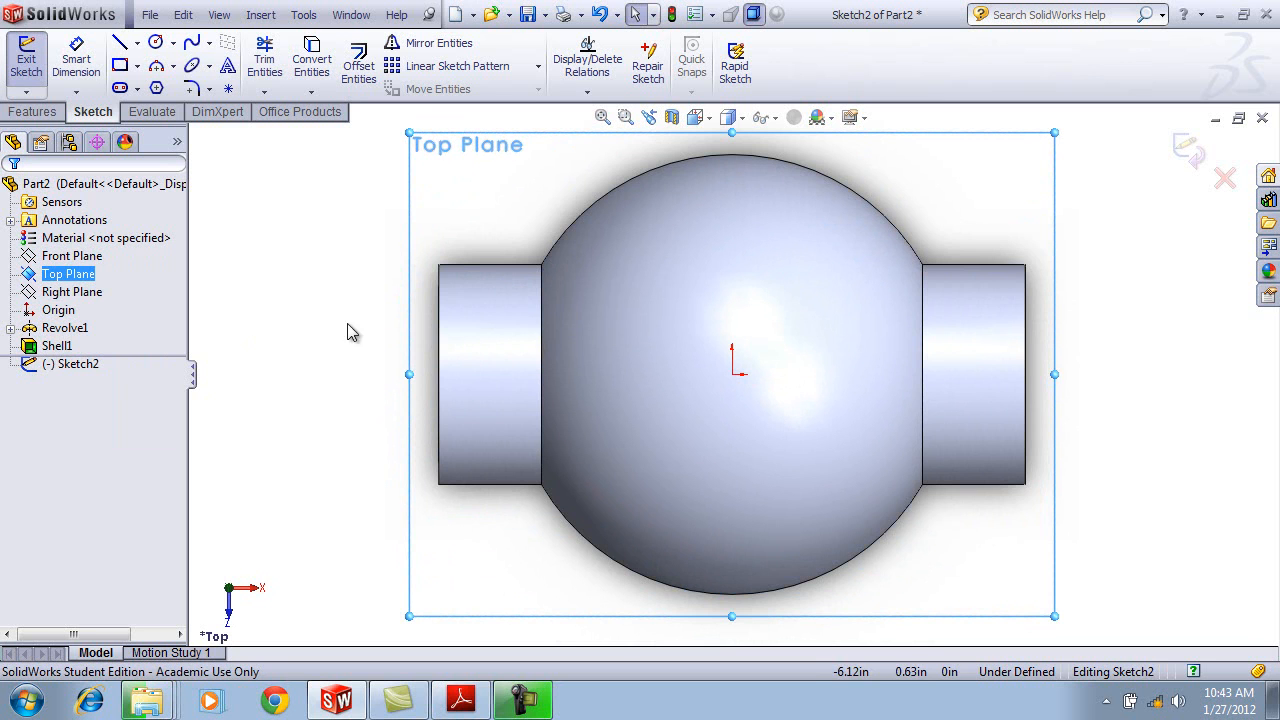
Display the model in wireframe and convert the upper arc edge of the inner sphere wall into a sketch entity.
click(740, 119)
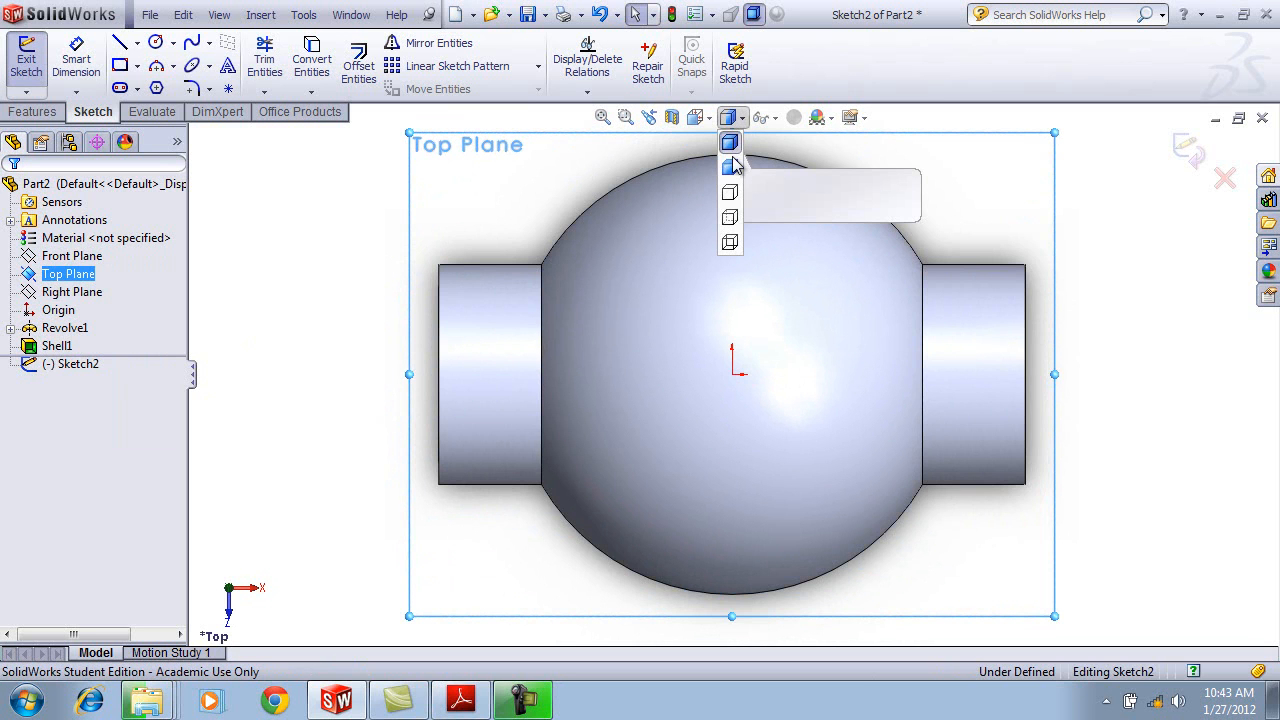
click(730, 243)
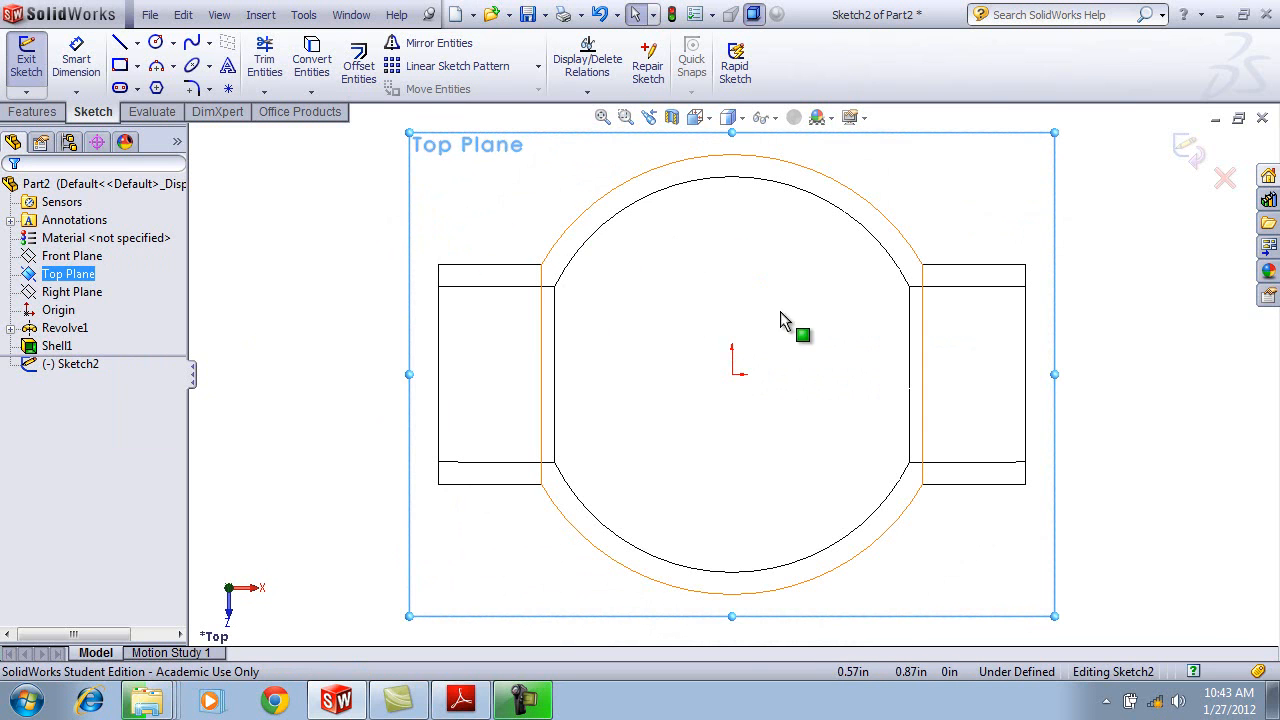
click(845, 220)
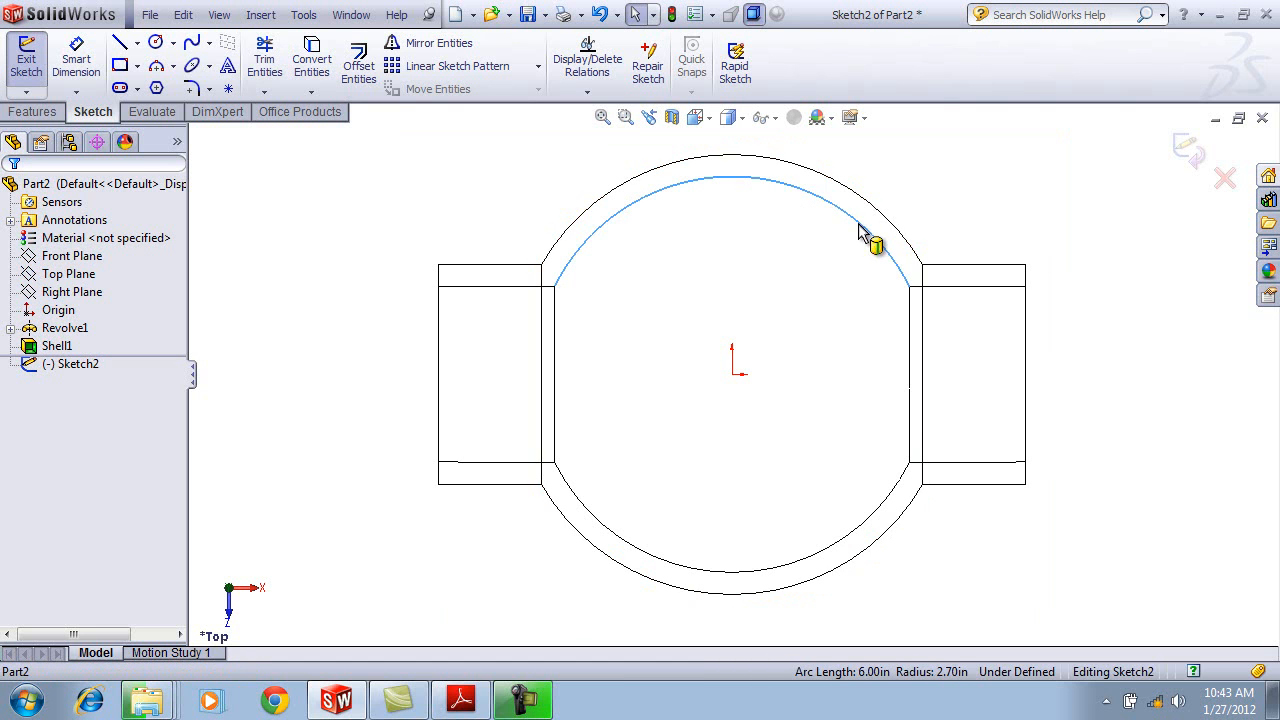
click(317, 66)
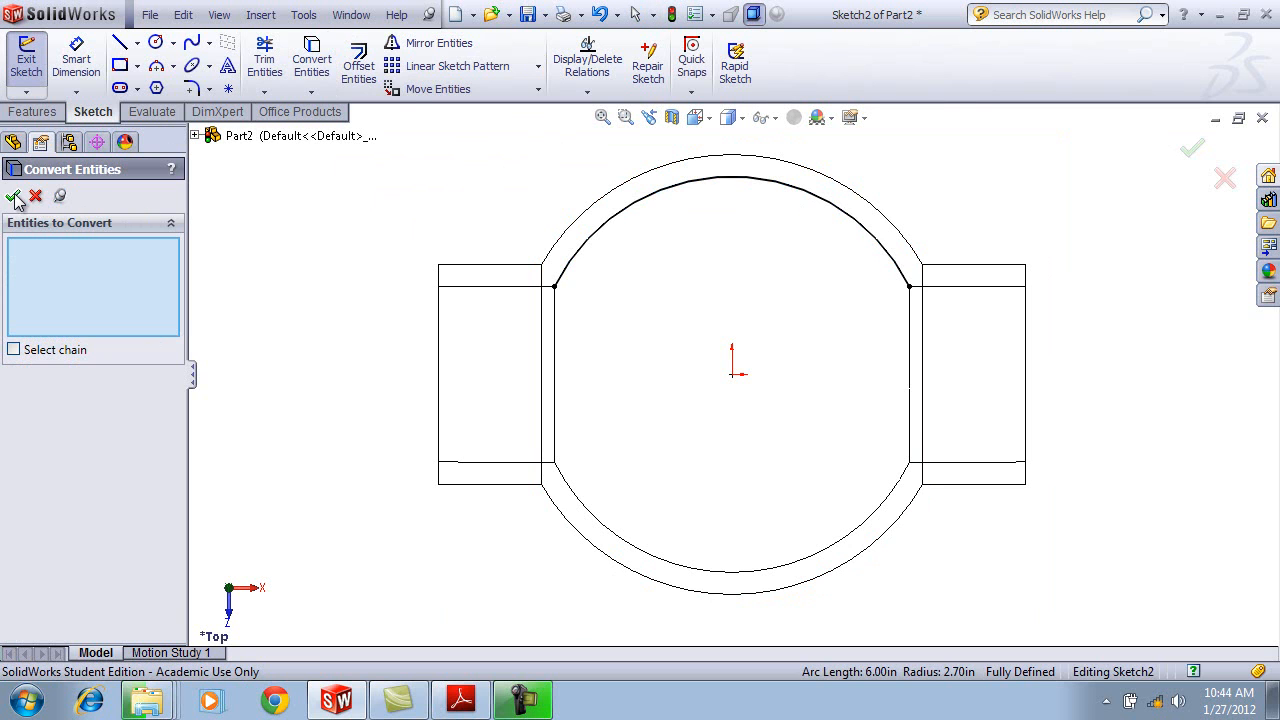
click(14, 197)
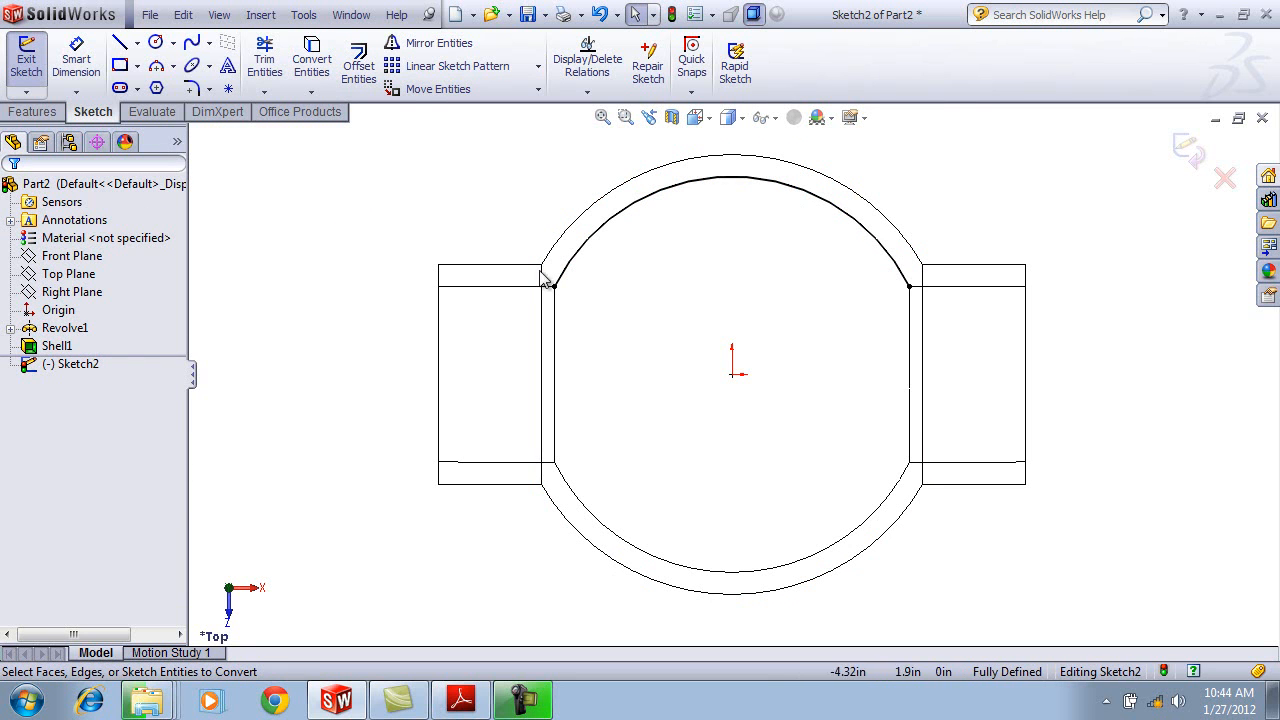
Sketch a slanted line from the converted arc's left part down across the sphere, ending outside the right cylindrical stub.
click(119, 42)
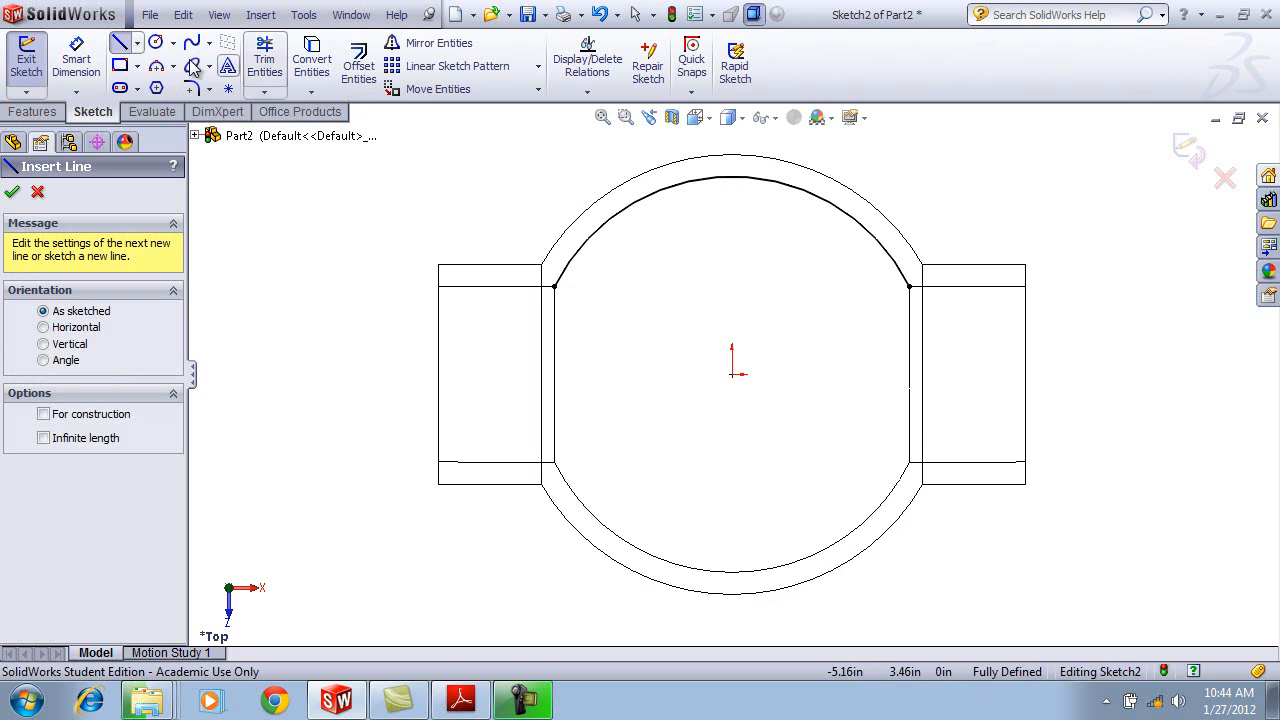
click(591, 239)
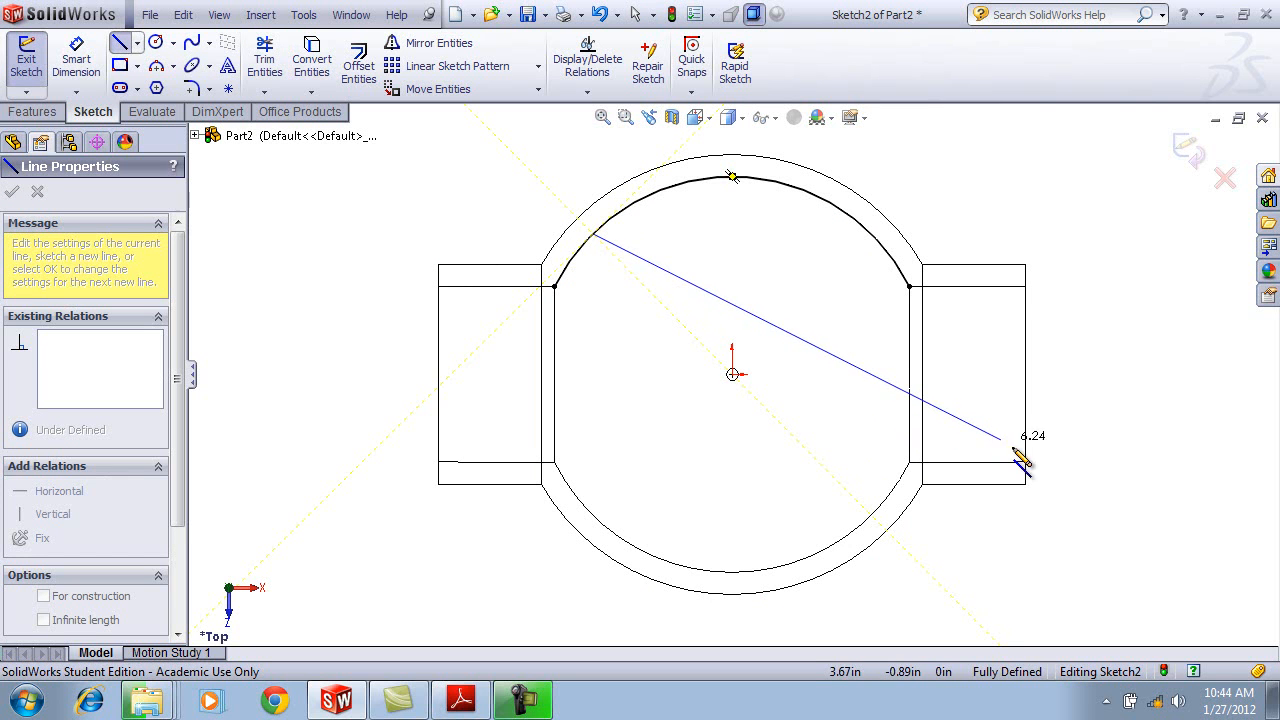
click(1062, 472)
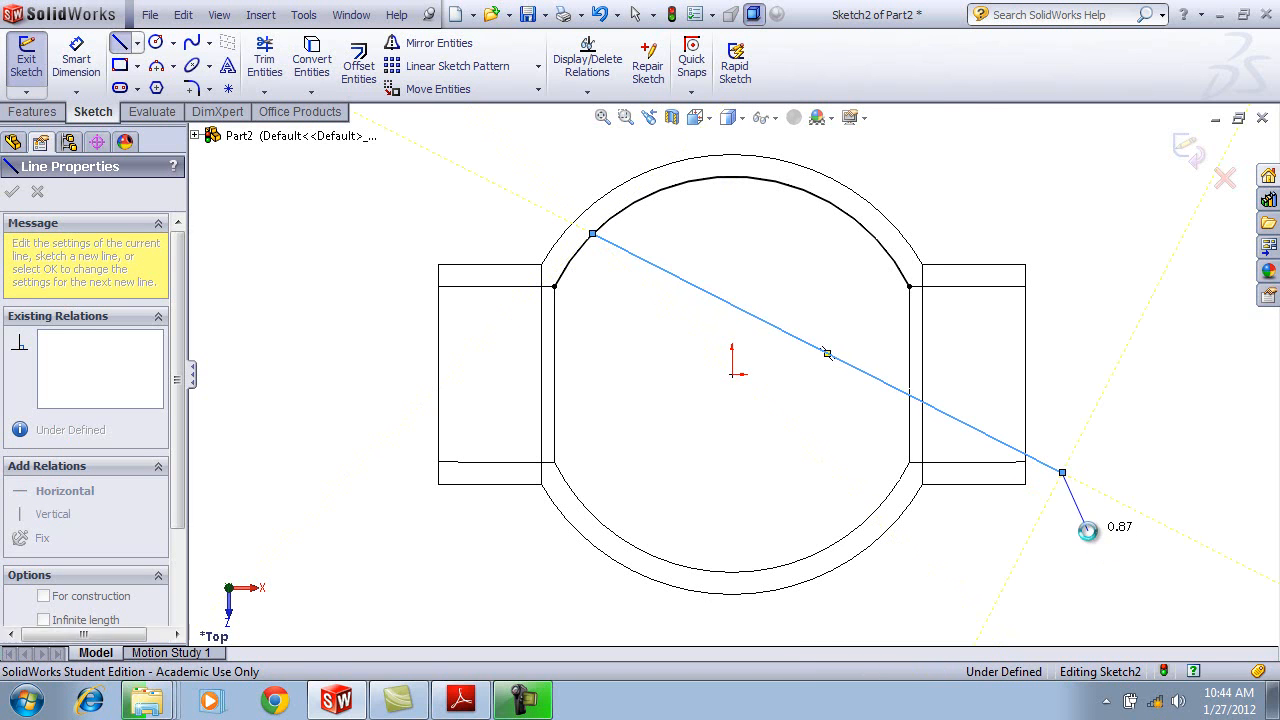
key(Escape)
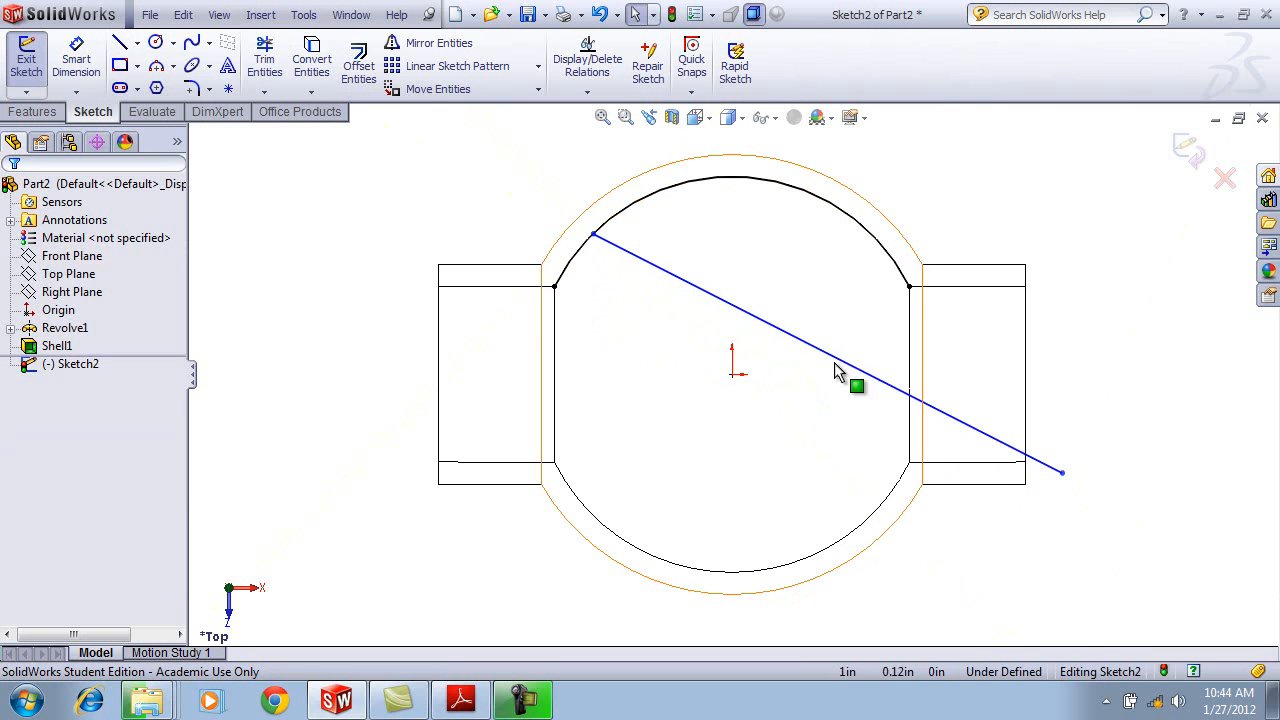
With Trim to closest, remove the arc's left end, extend its right end to the slanted line, and trim the line's overhang.
click(266, 64)
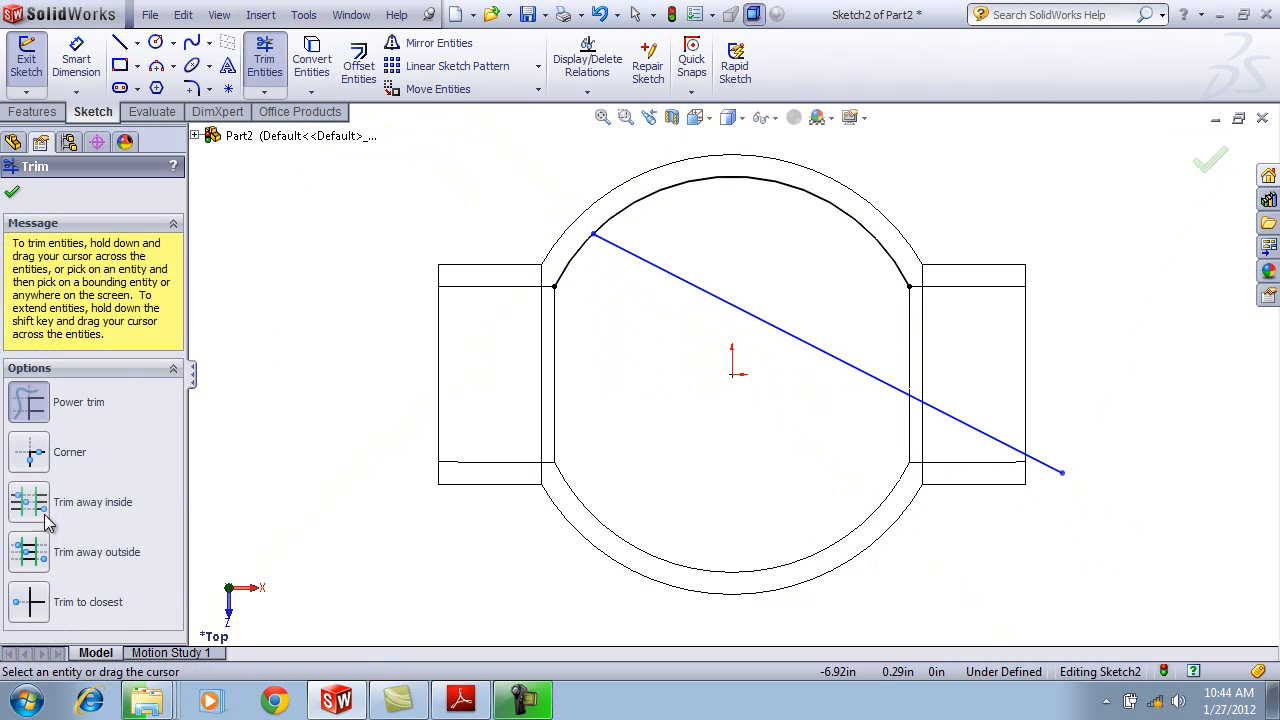
click(32, 606)
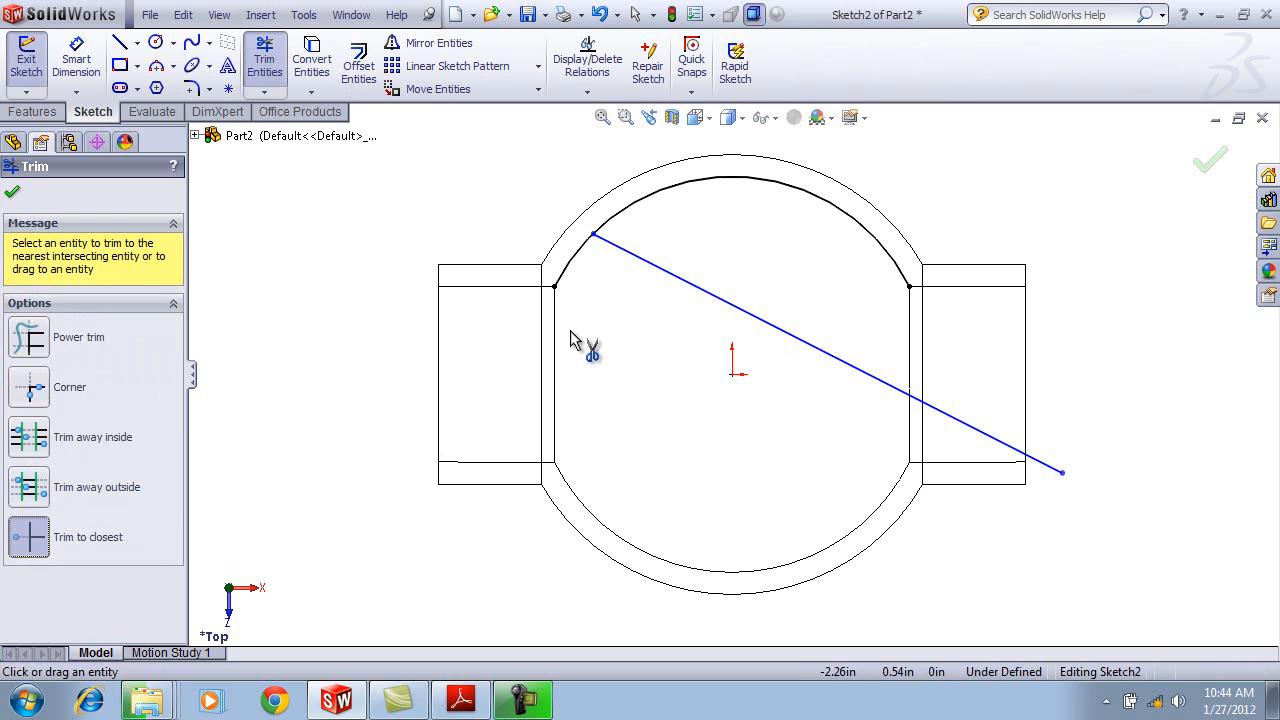
click(573, 265)
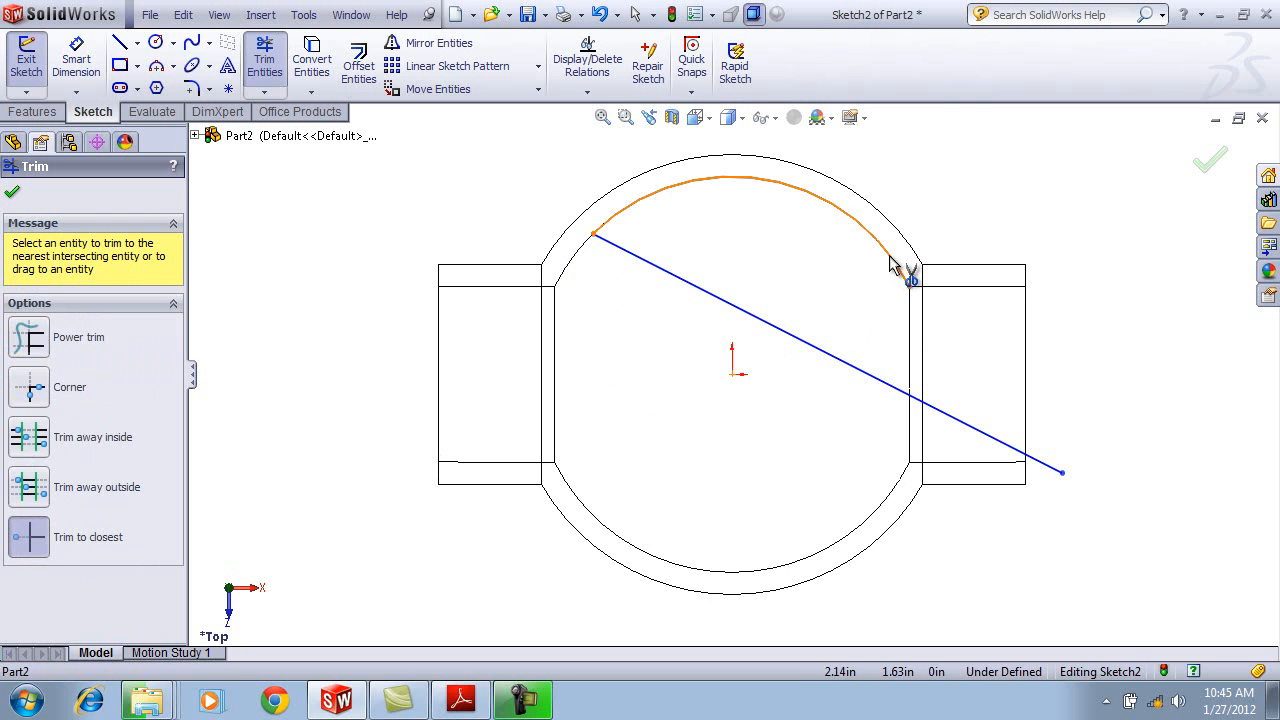
drag(895, 265, 957, 423)
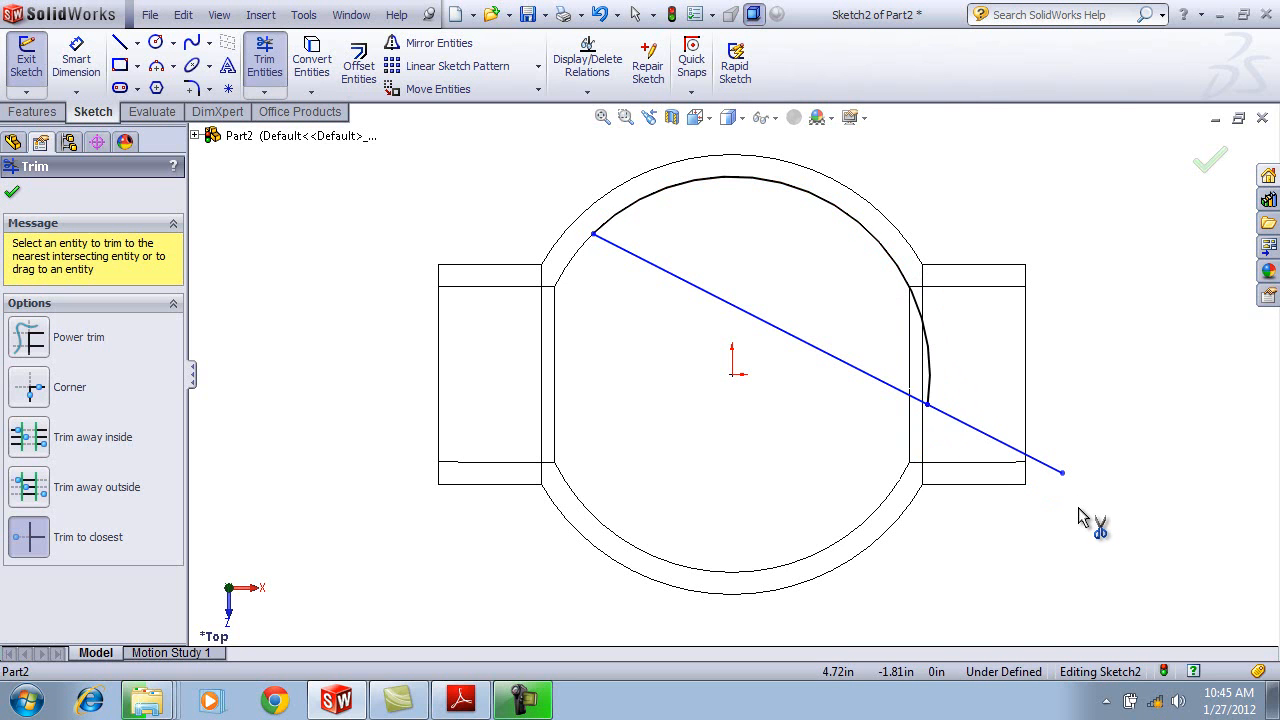
click(988, 444)
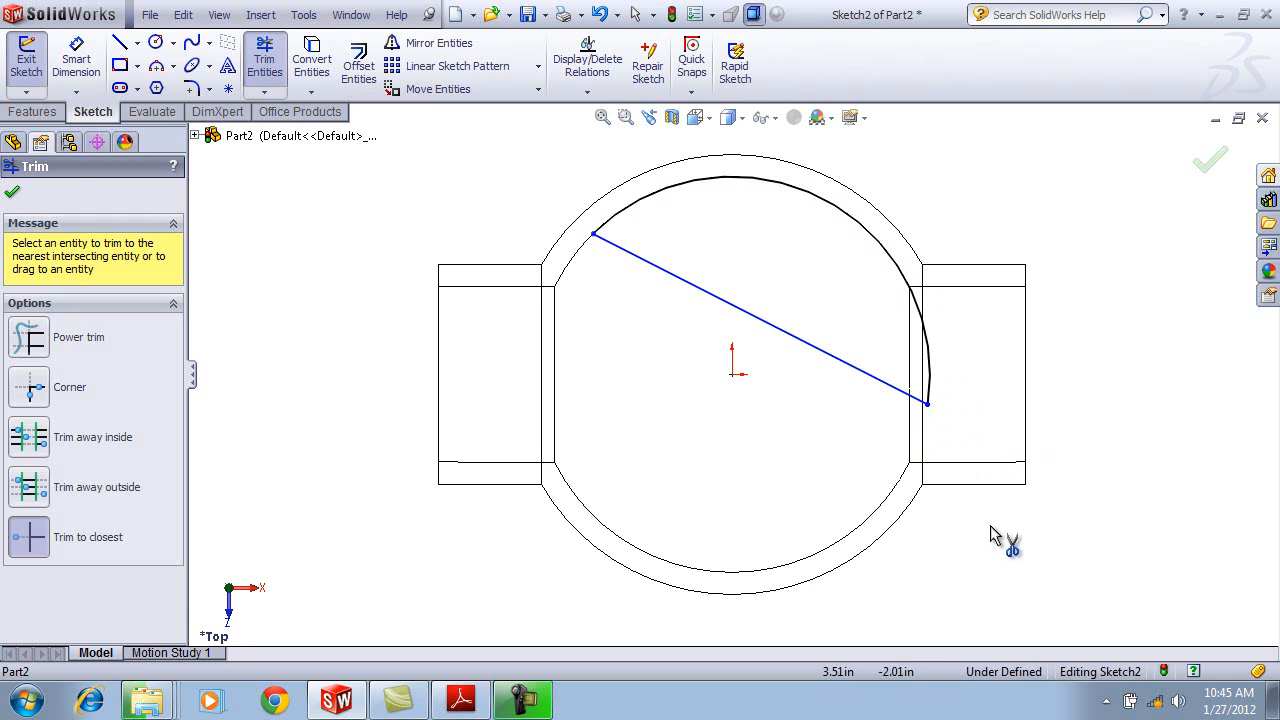
key(Escape)
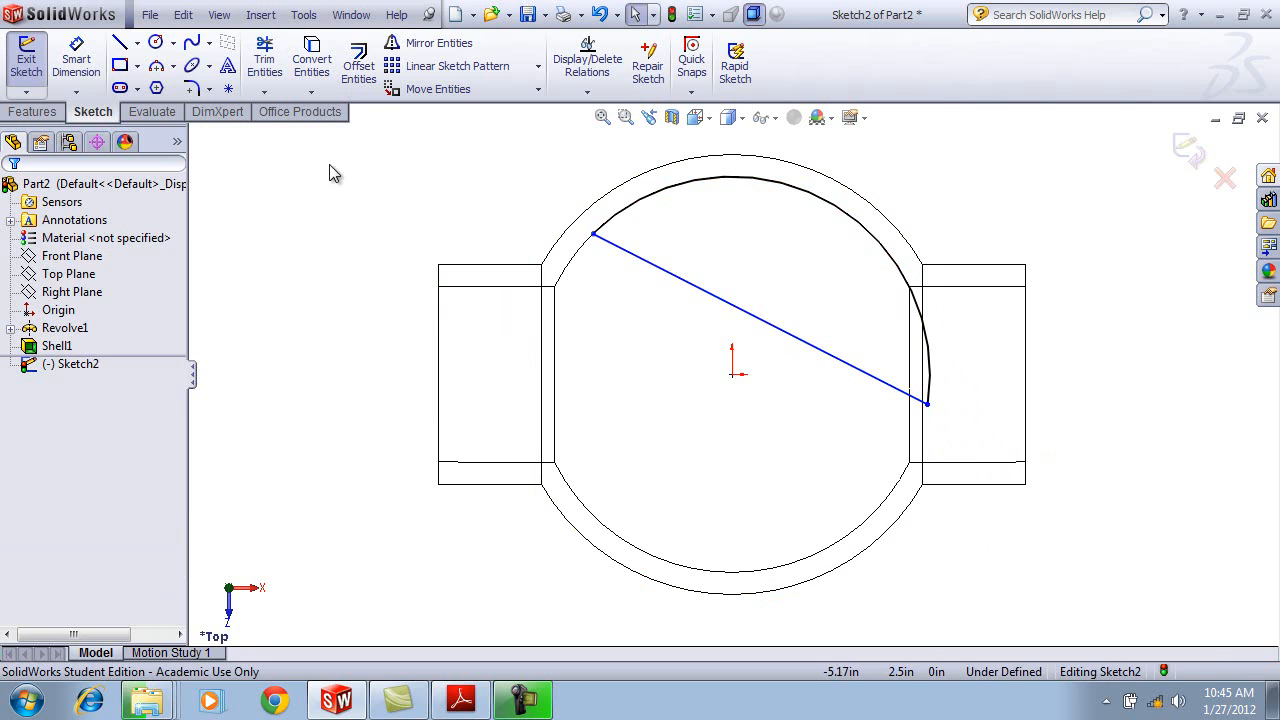
Draw two centerlines from the origin: one horizontal to the left, one about 4.77 in long rising leftward at about 27 degrees.
click(138, 44)
click(732, 374)
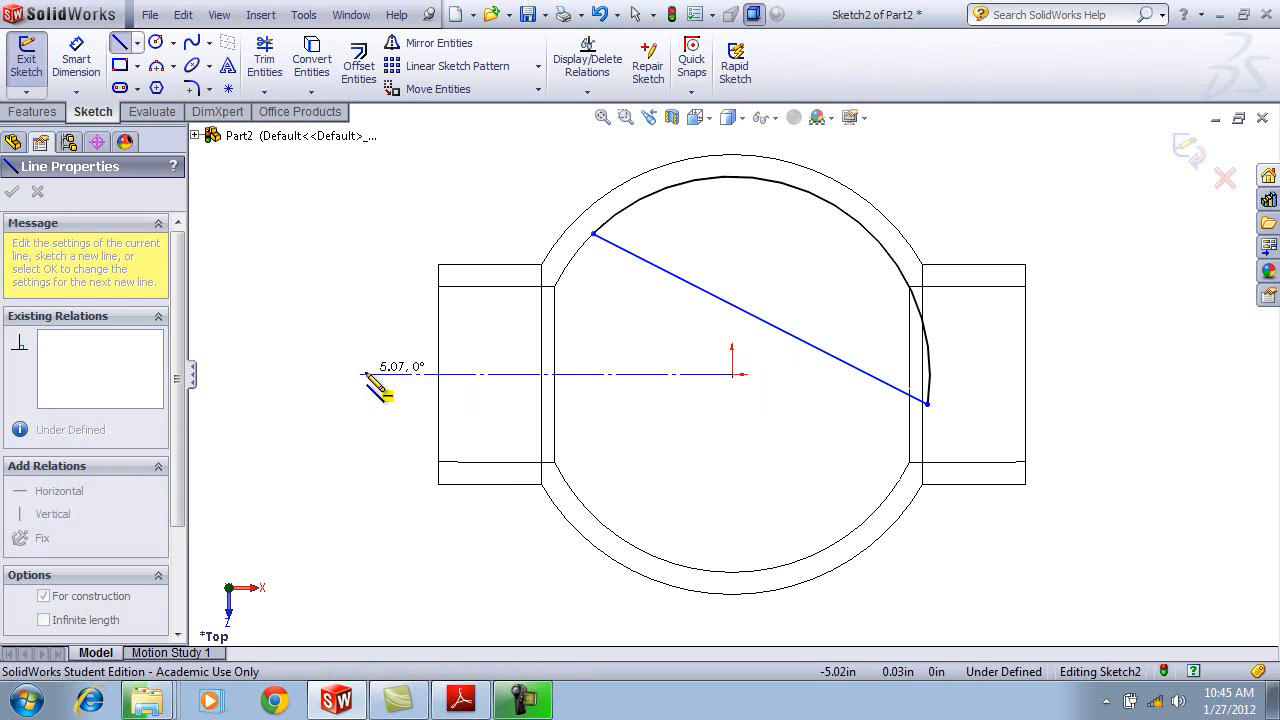
click(375, 375)
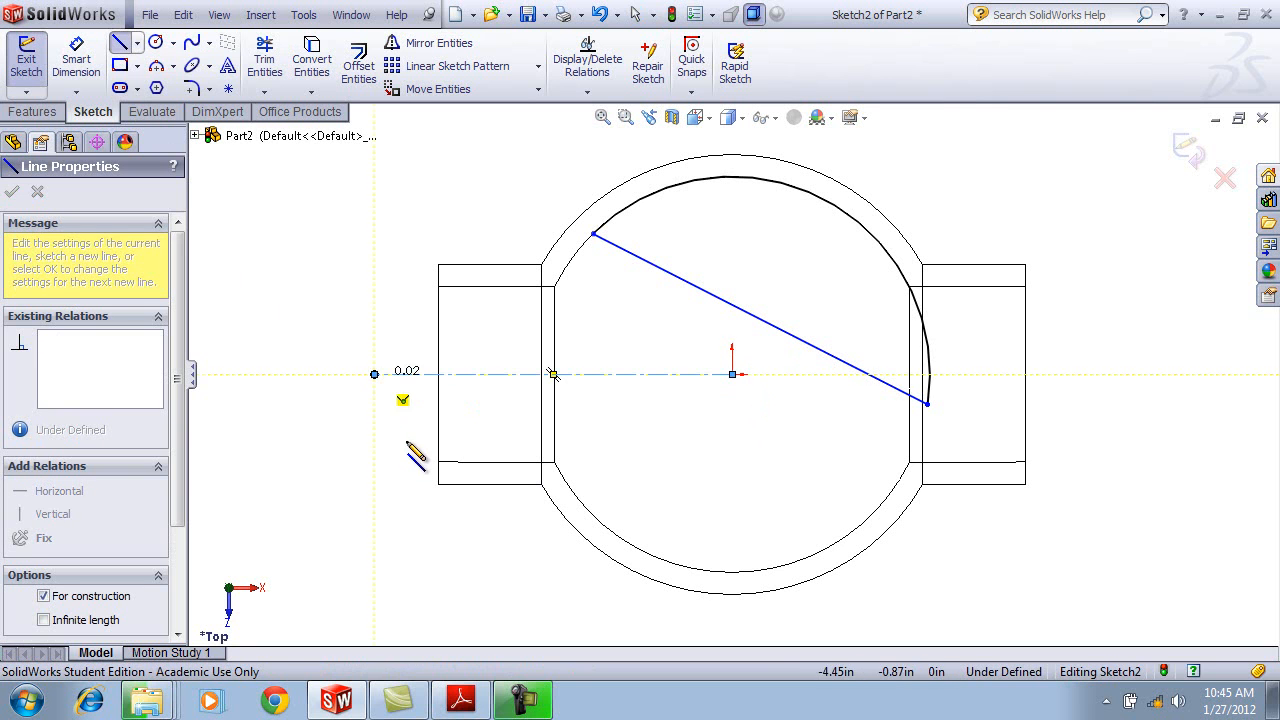
key(Escape)
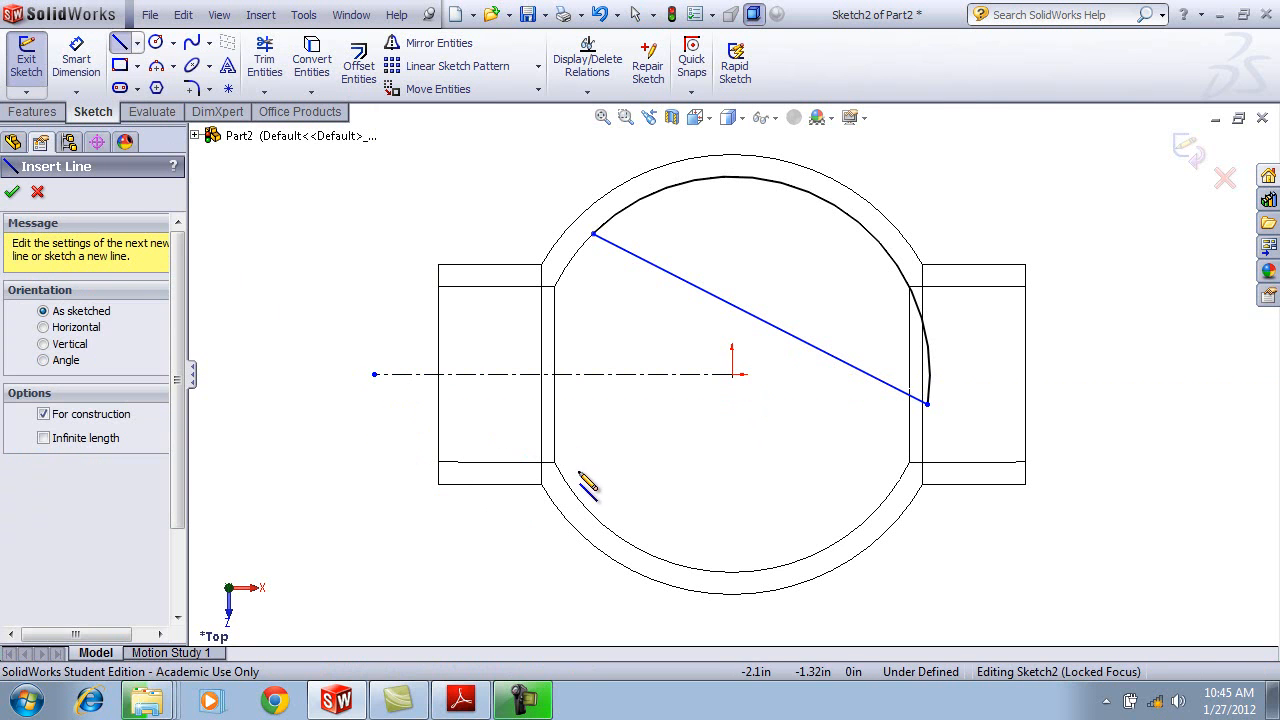
click(732, 374)
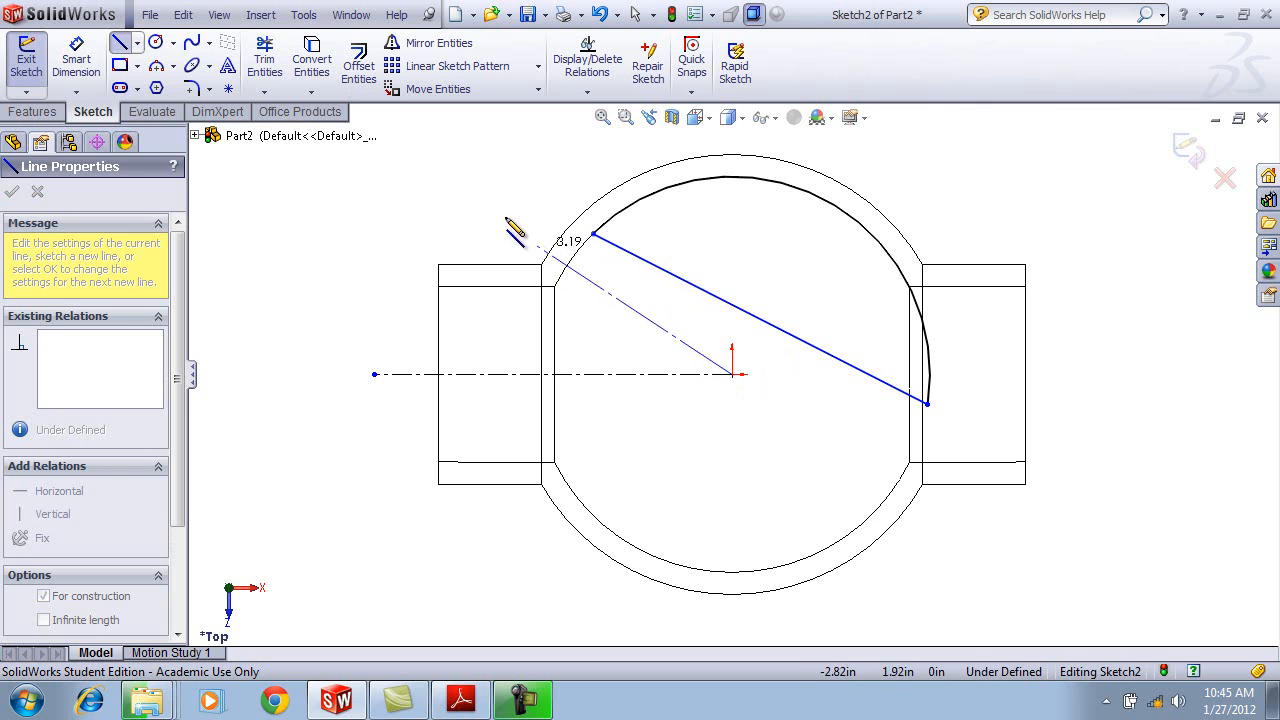
click(421, 216)
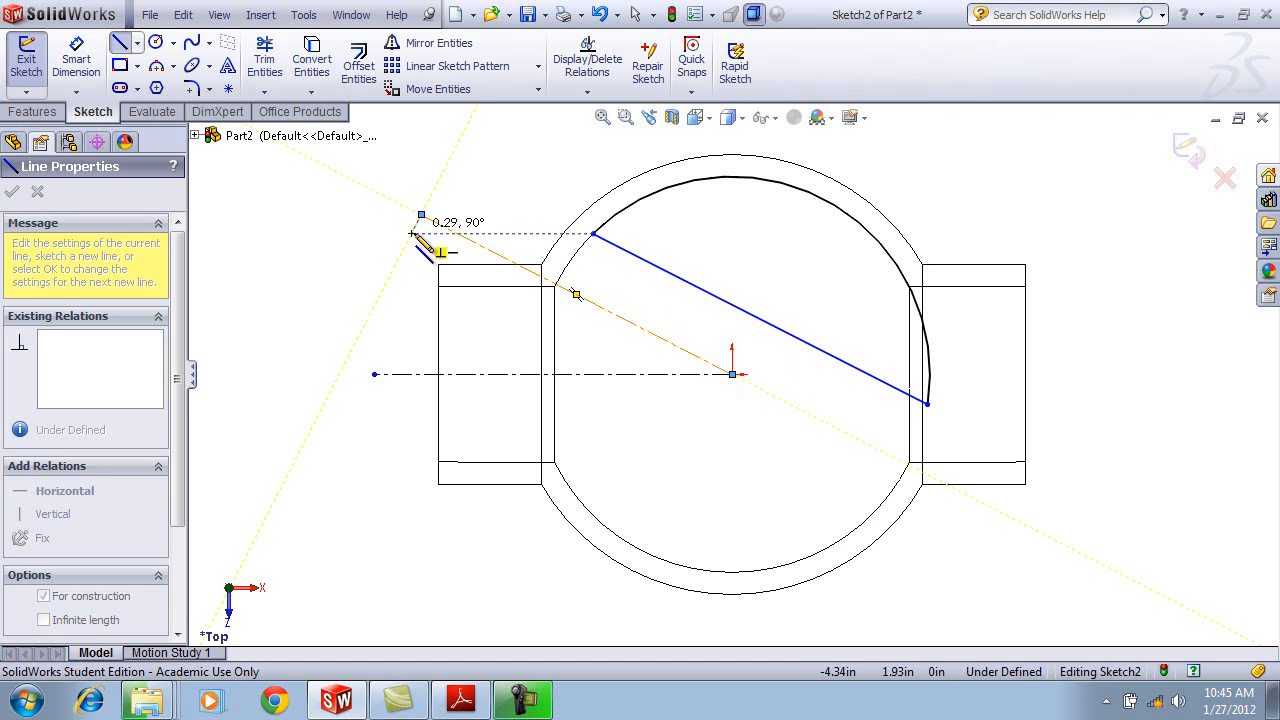
key(Escape)
key(Escape)
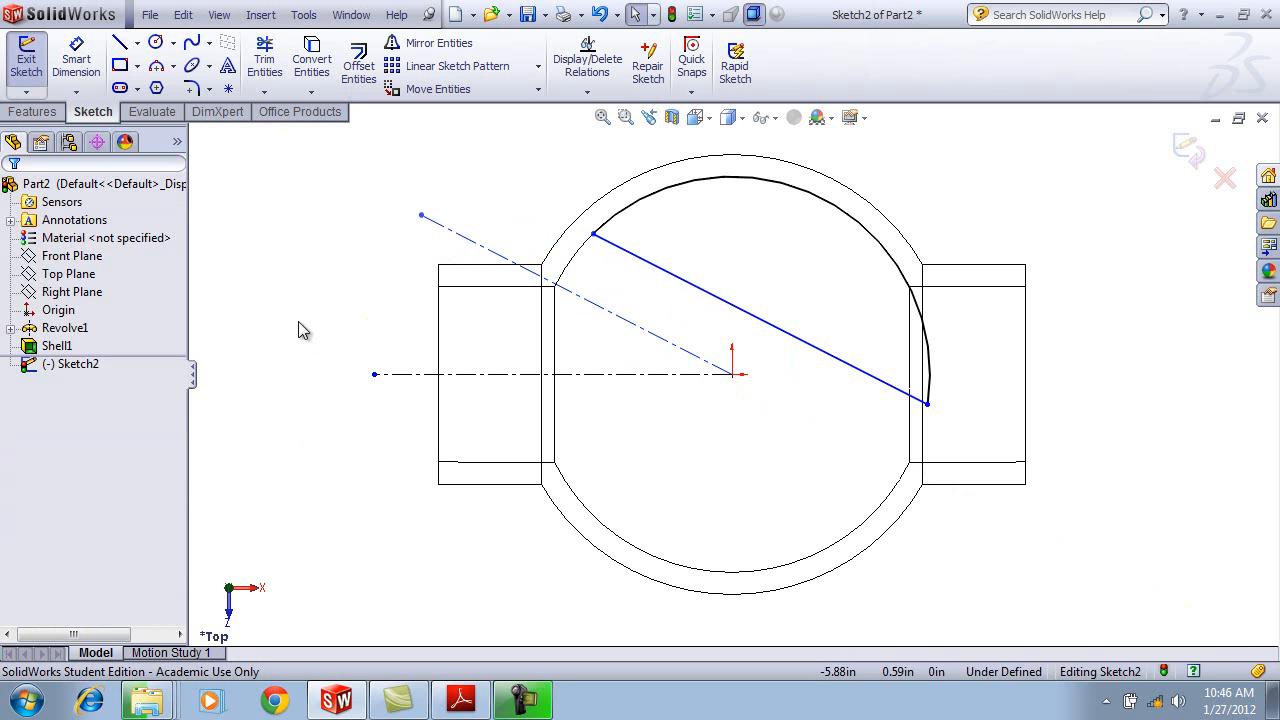
Dimension the angle between the horizontal and slanted centerlines as 20 degrees.
click(88, 66)
click(490, 372)
click(481, 246)
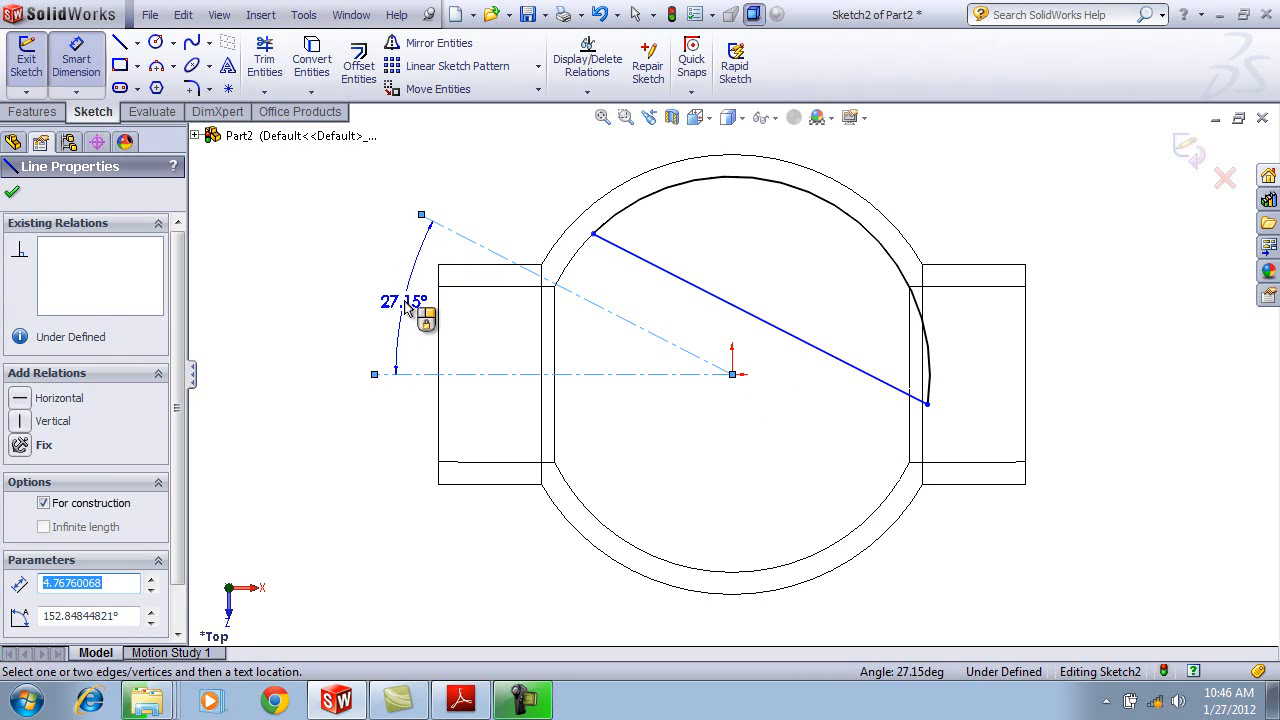
click(406, 308)
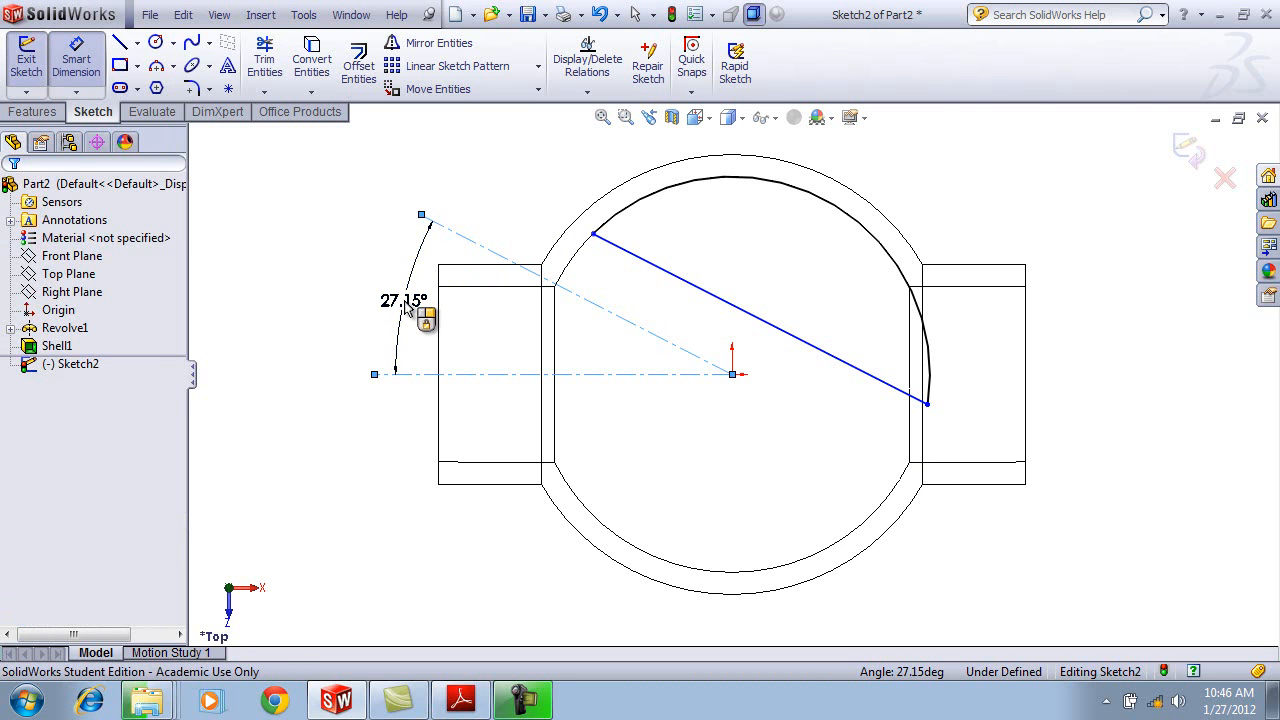
text(20)
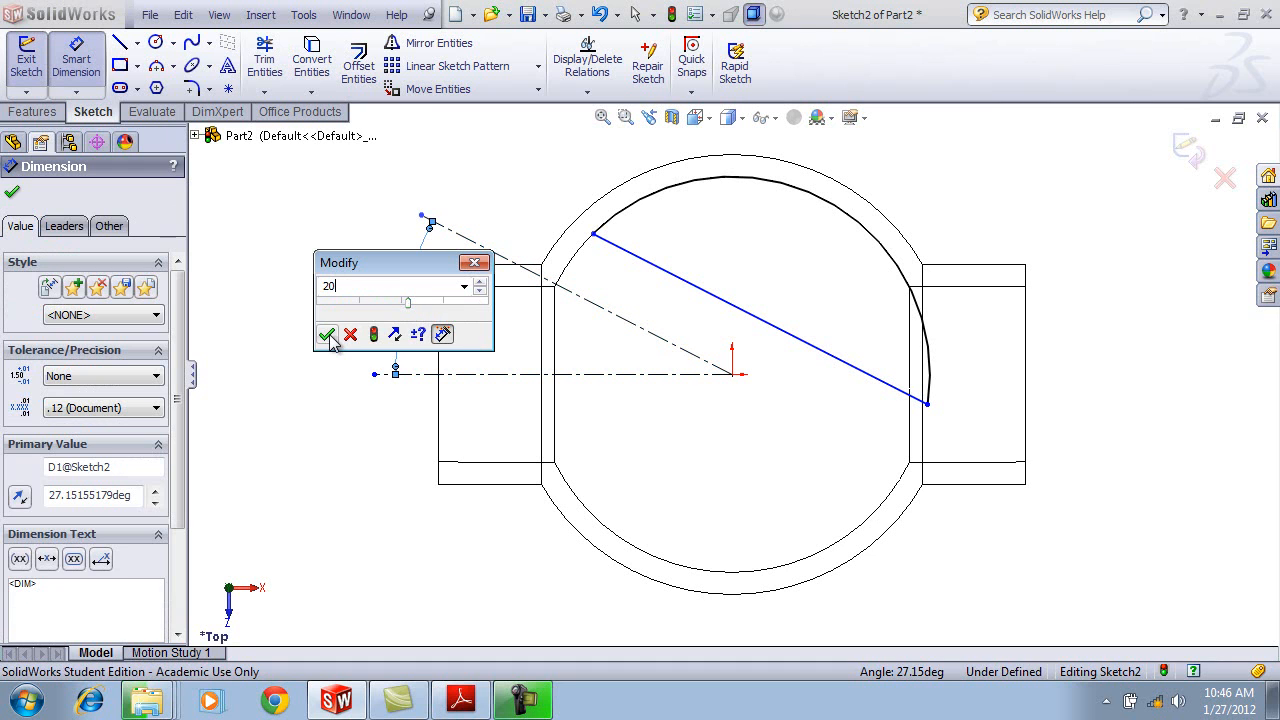
click(327, 336)
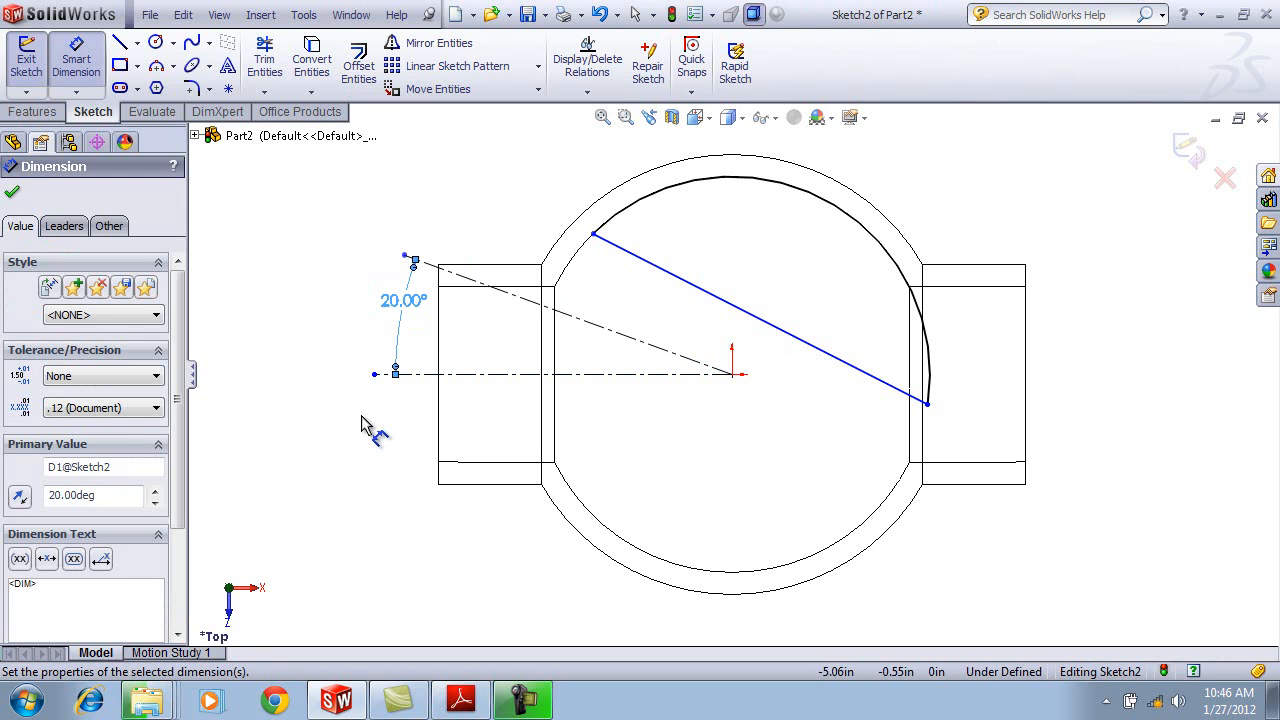
key(Escape)
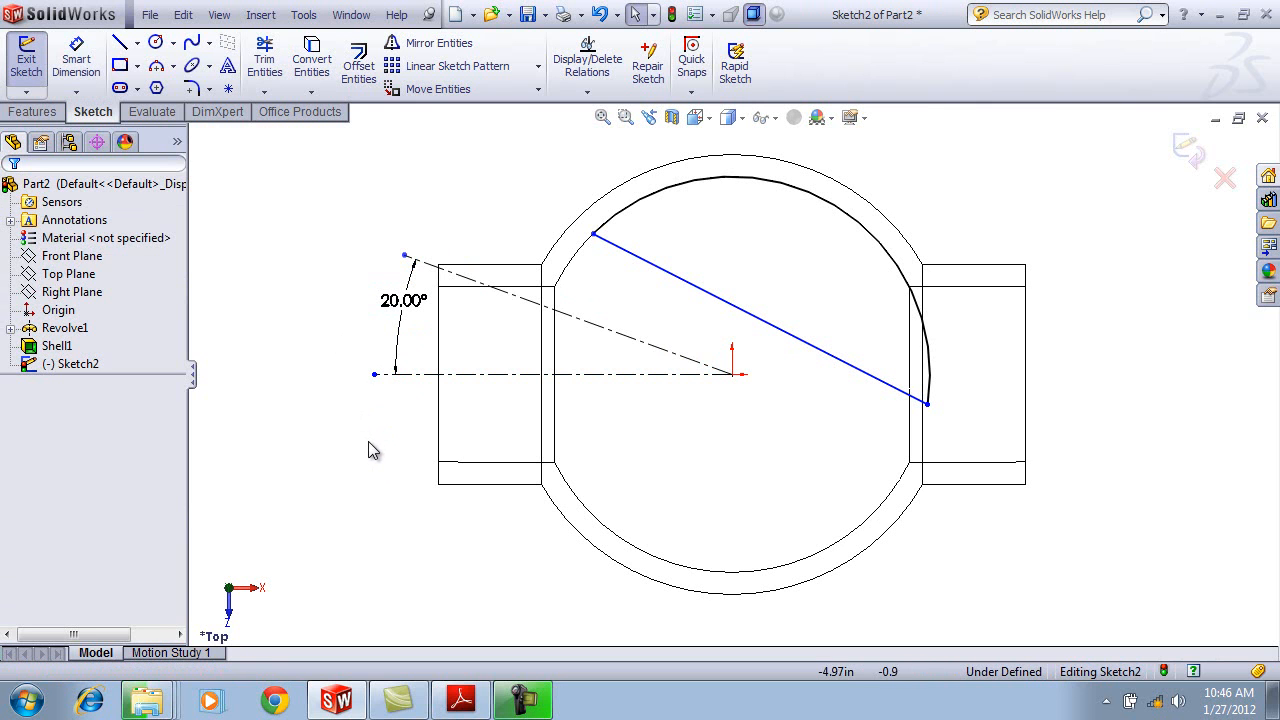
Make the profile's slanted line parallel to the slanted centerline.
click(614, 334)
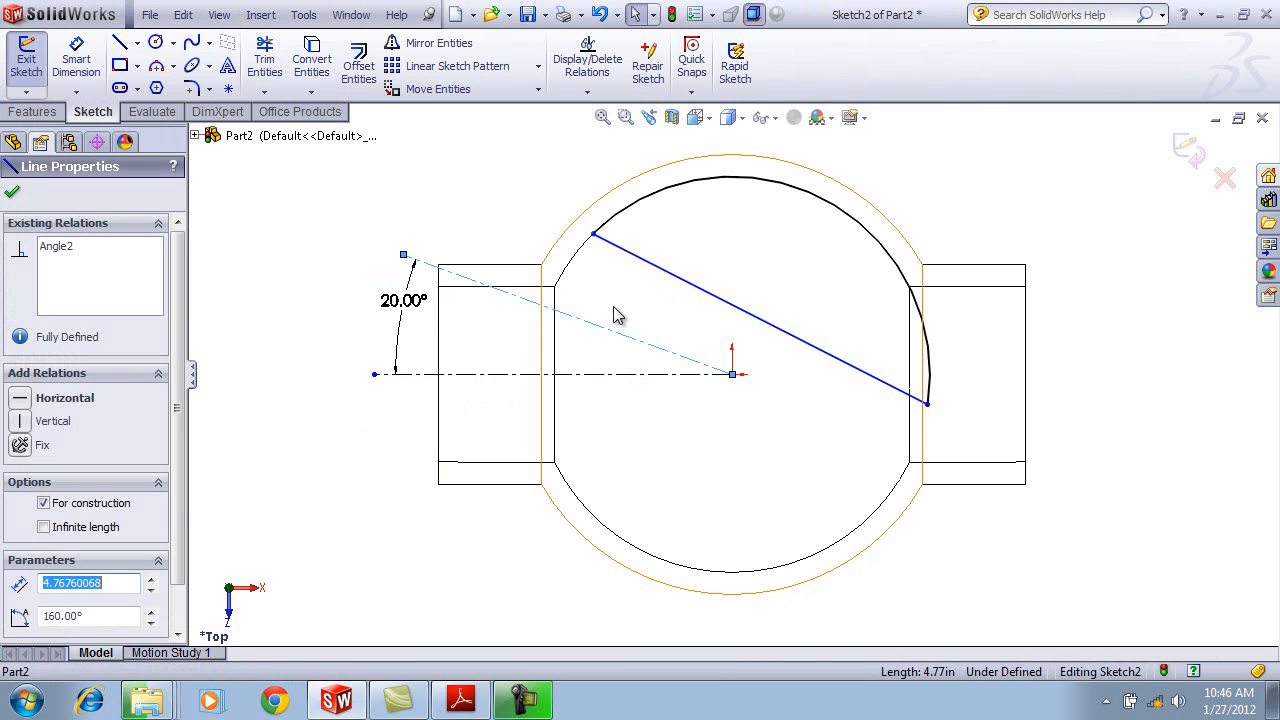
ctrl+click(628, 258)
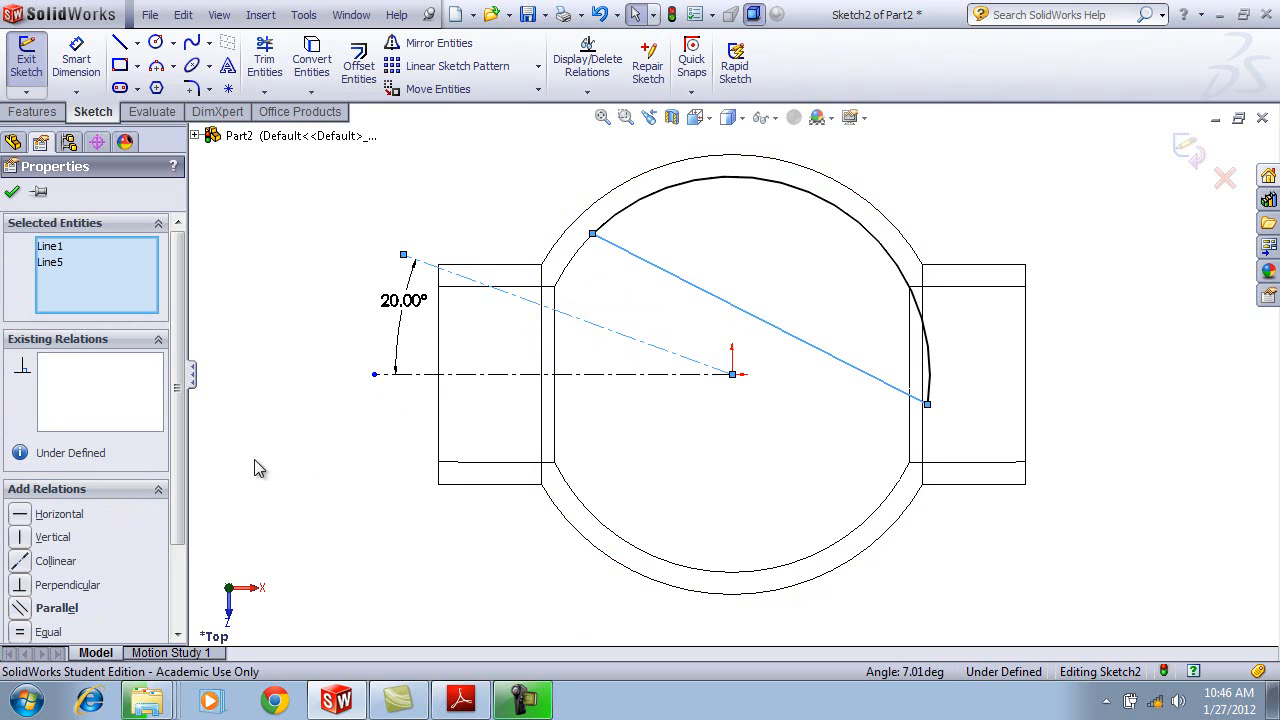
scroll(100, 480, down, 3)
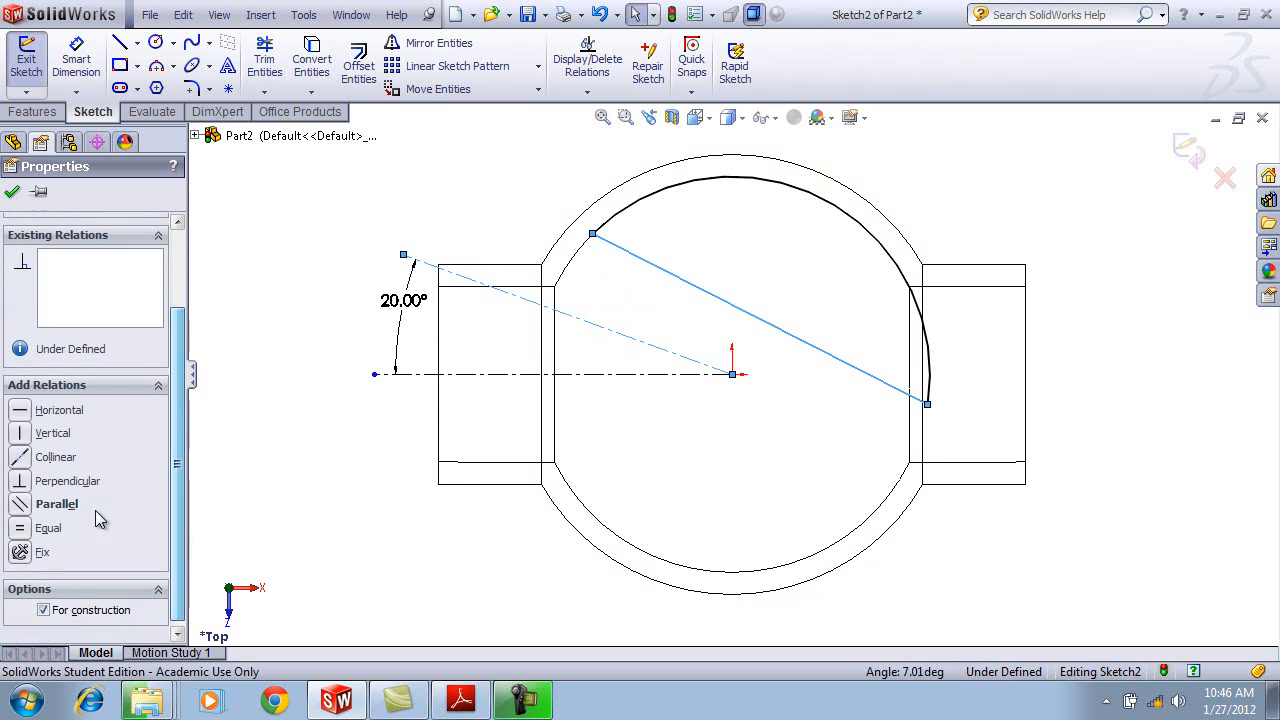
click(27, 508)
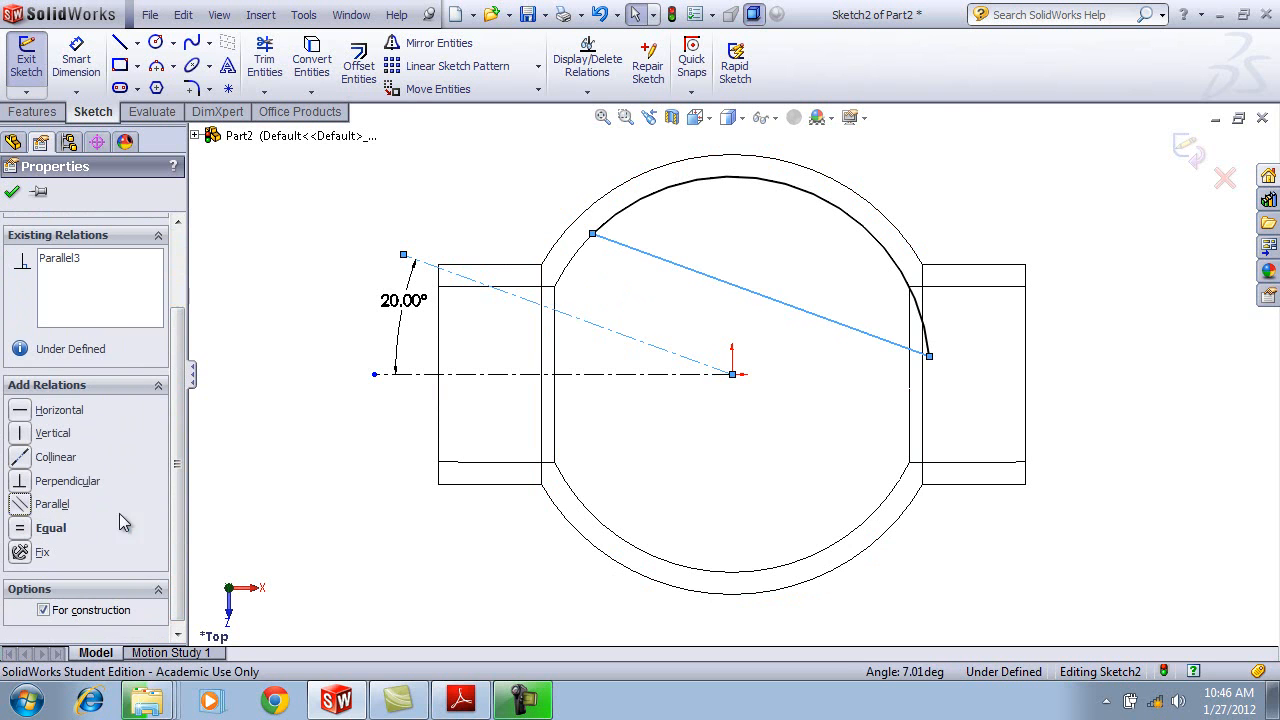
click(12, 193)
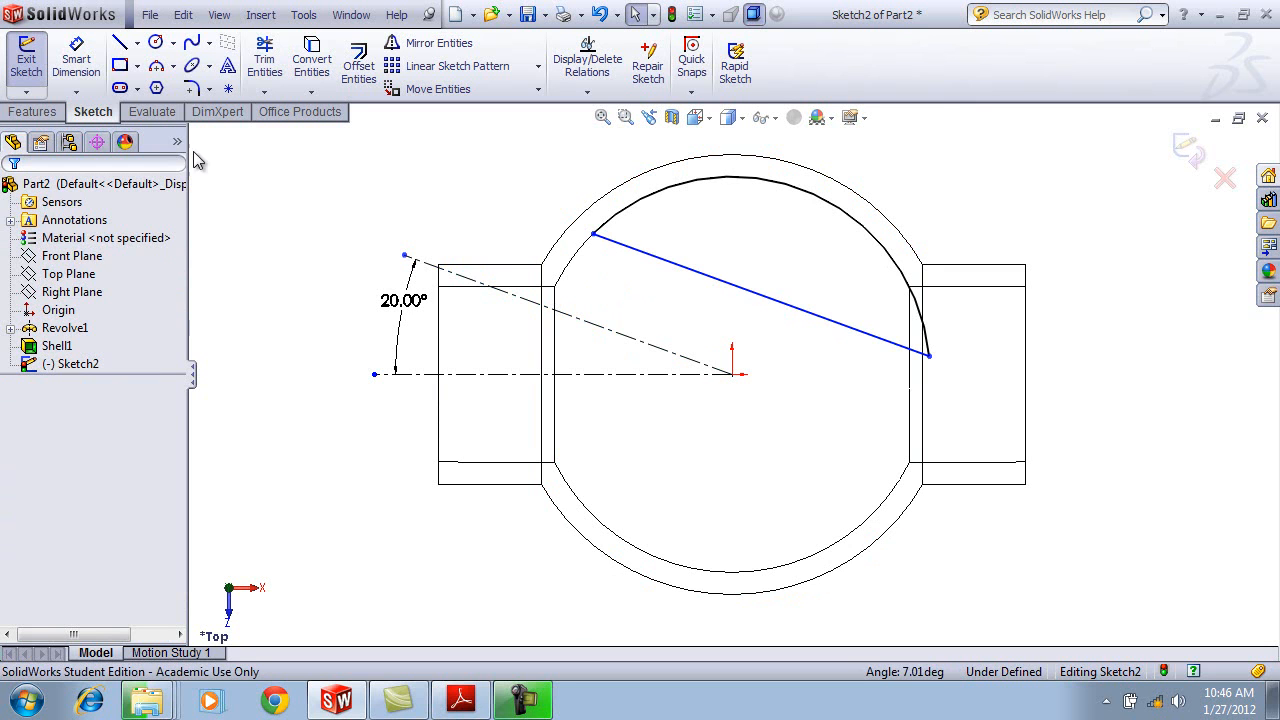
Dimension the doubled distance between the profile line and the slanted centerline as 1.8 in.
click(80, 60)
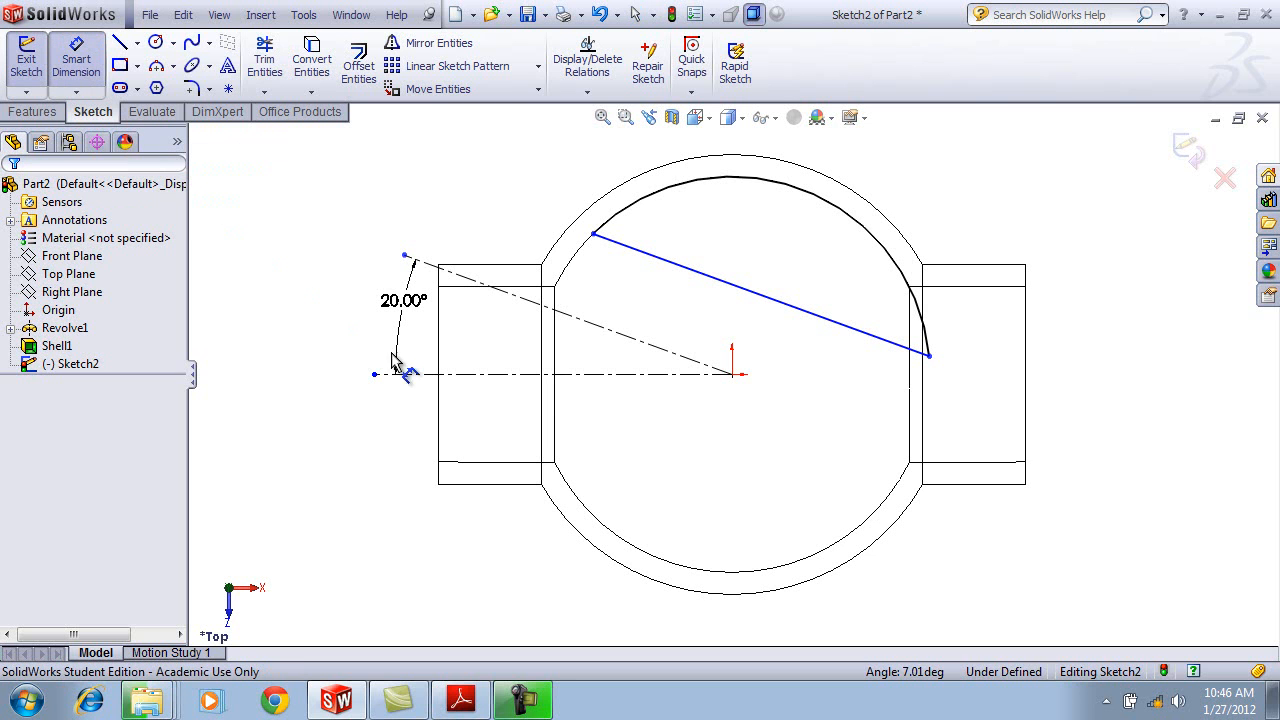
click(705, 280)
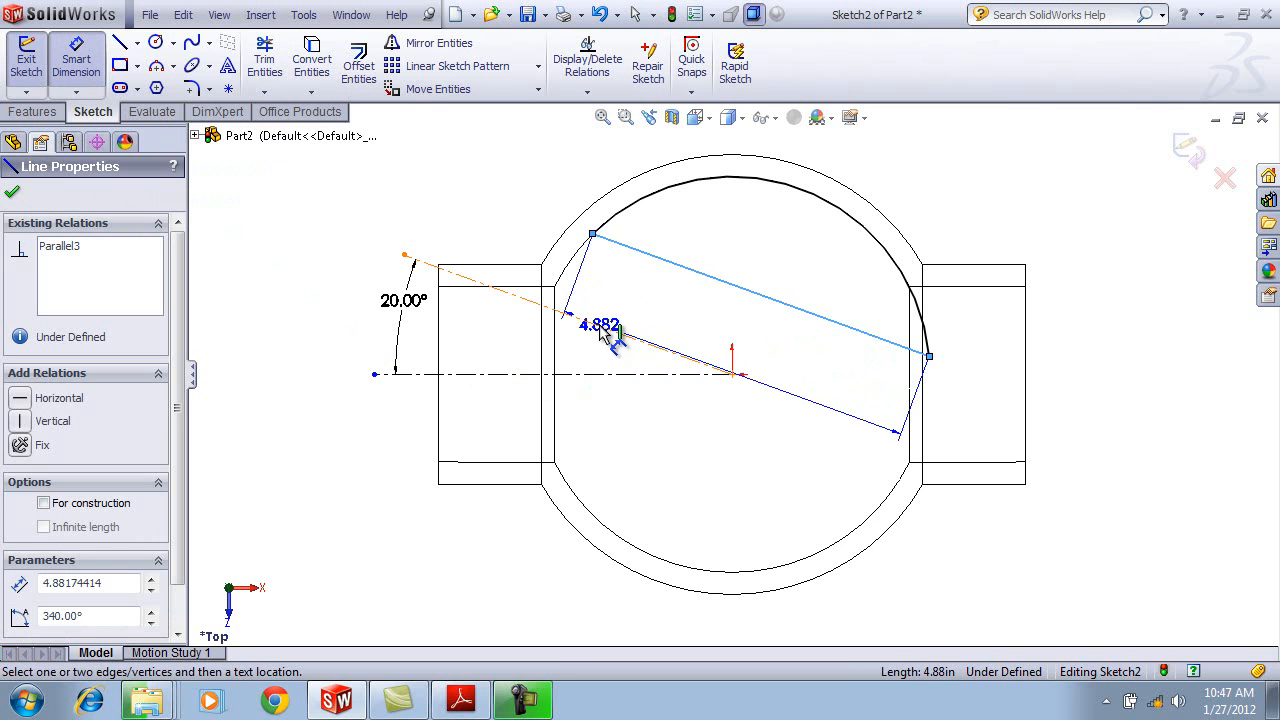
click(605, 335)
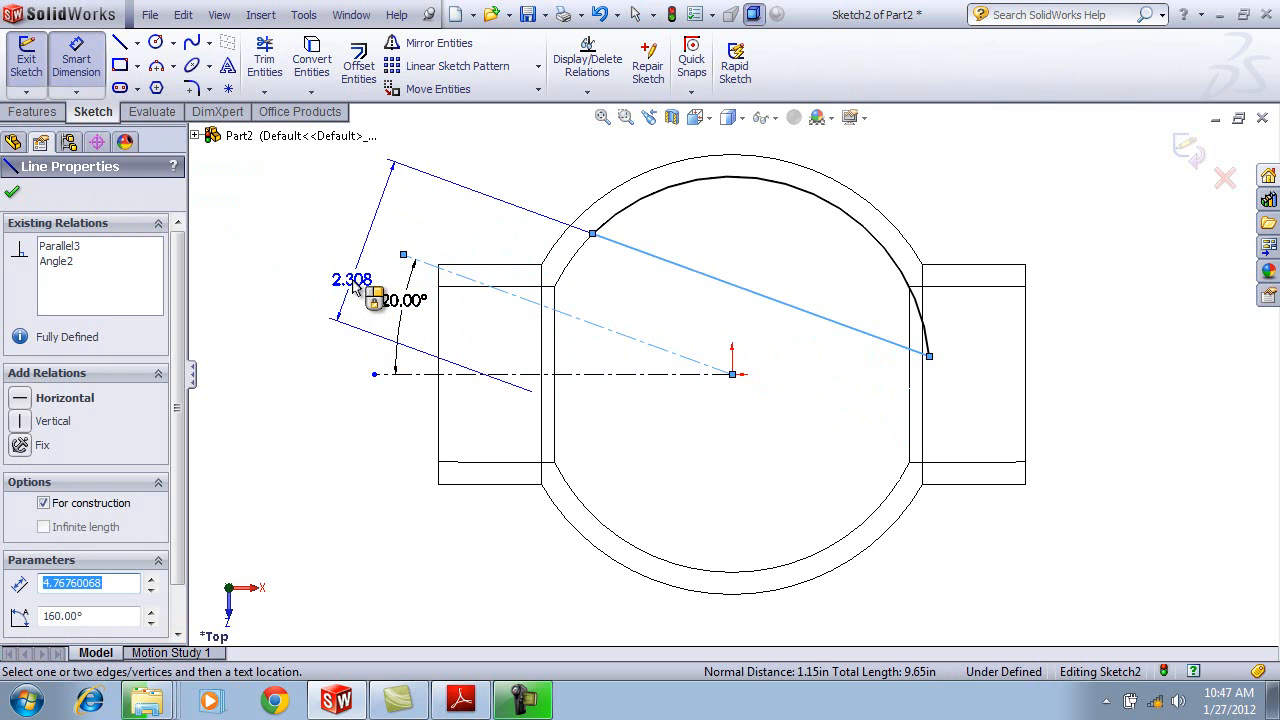
click(352, 286)
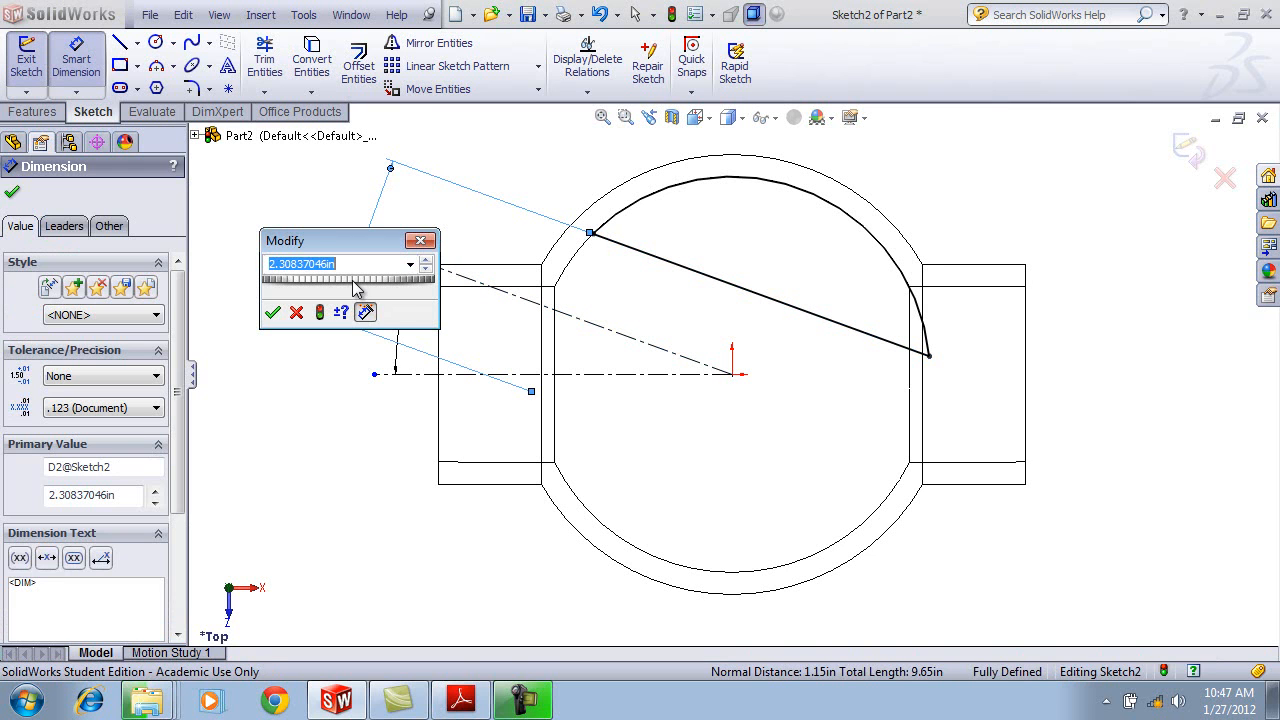
text(1.8)
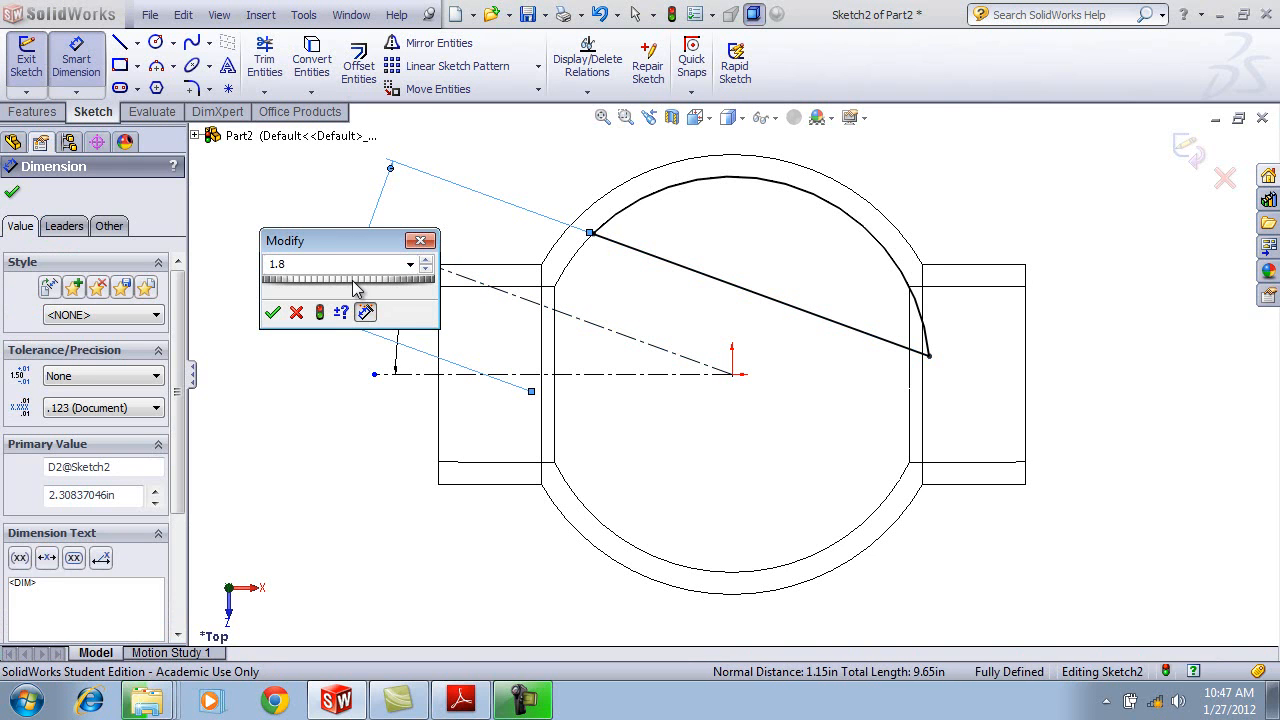
key(Return)
click(358, 484)
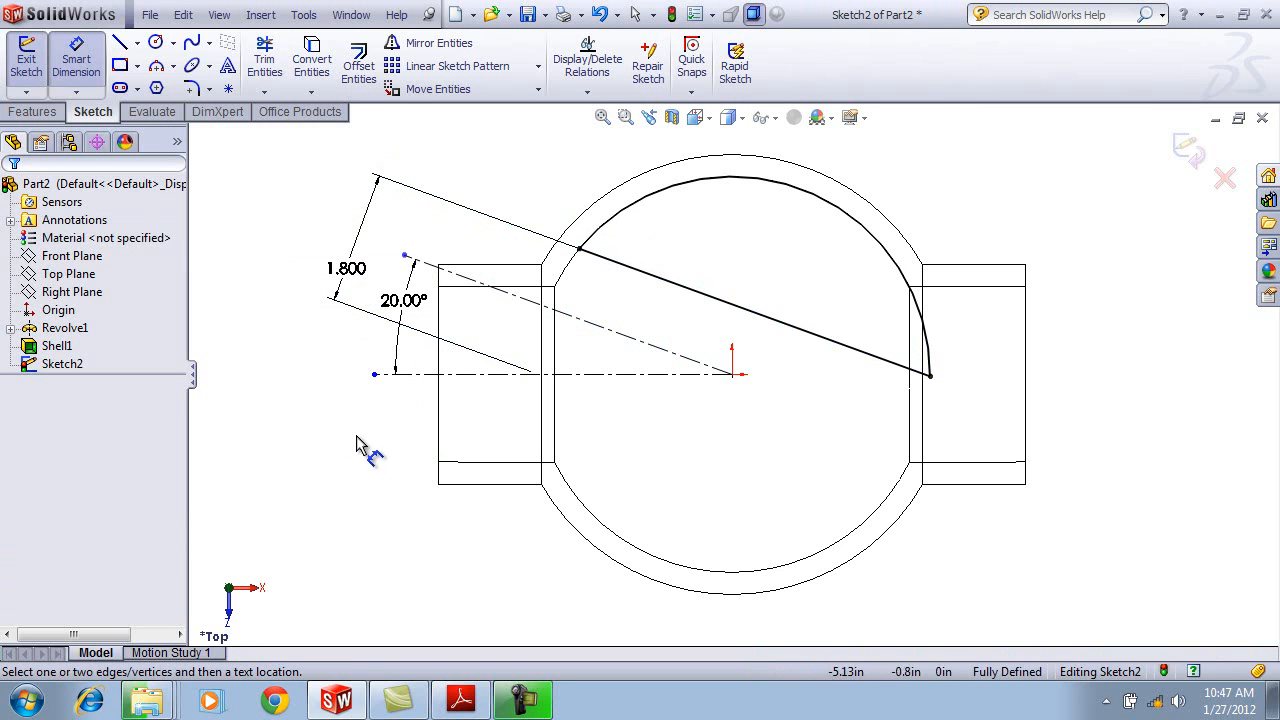
key(Escape)
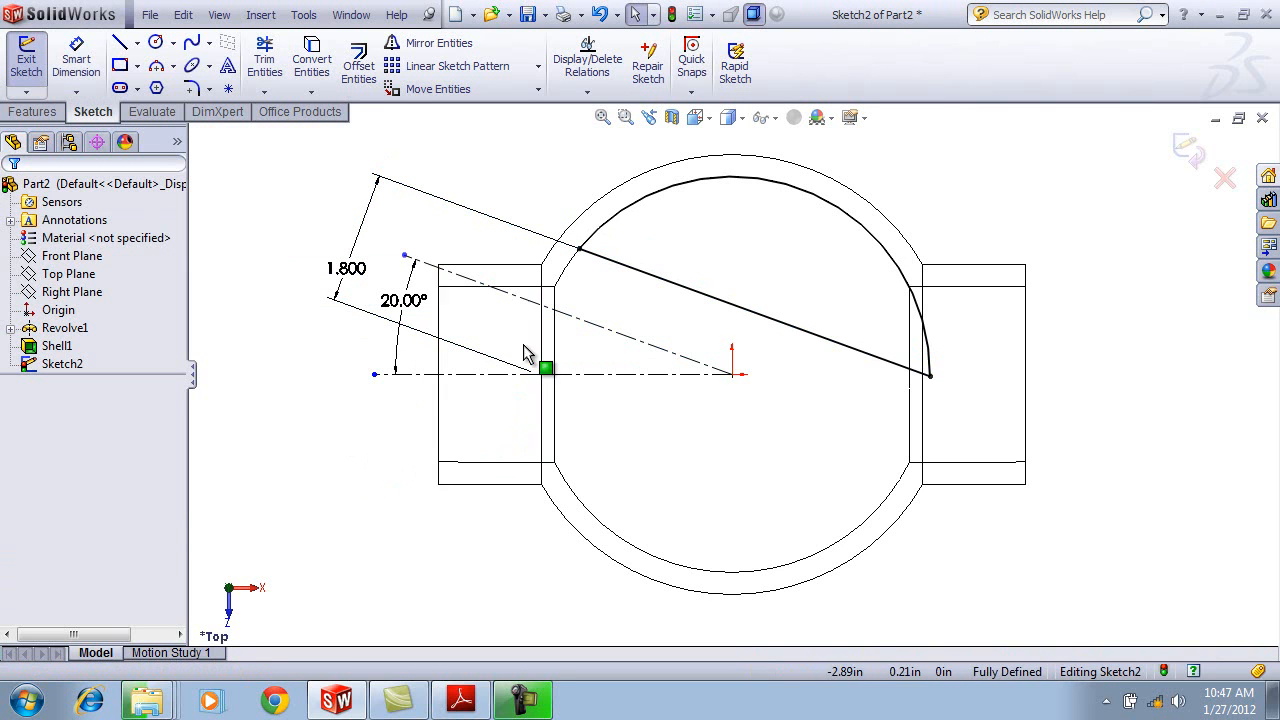
Revolve the arc-and-line profile 360 degrees about the slanted centerline as a separate body, with Merge result off.
click(581, 327)
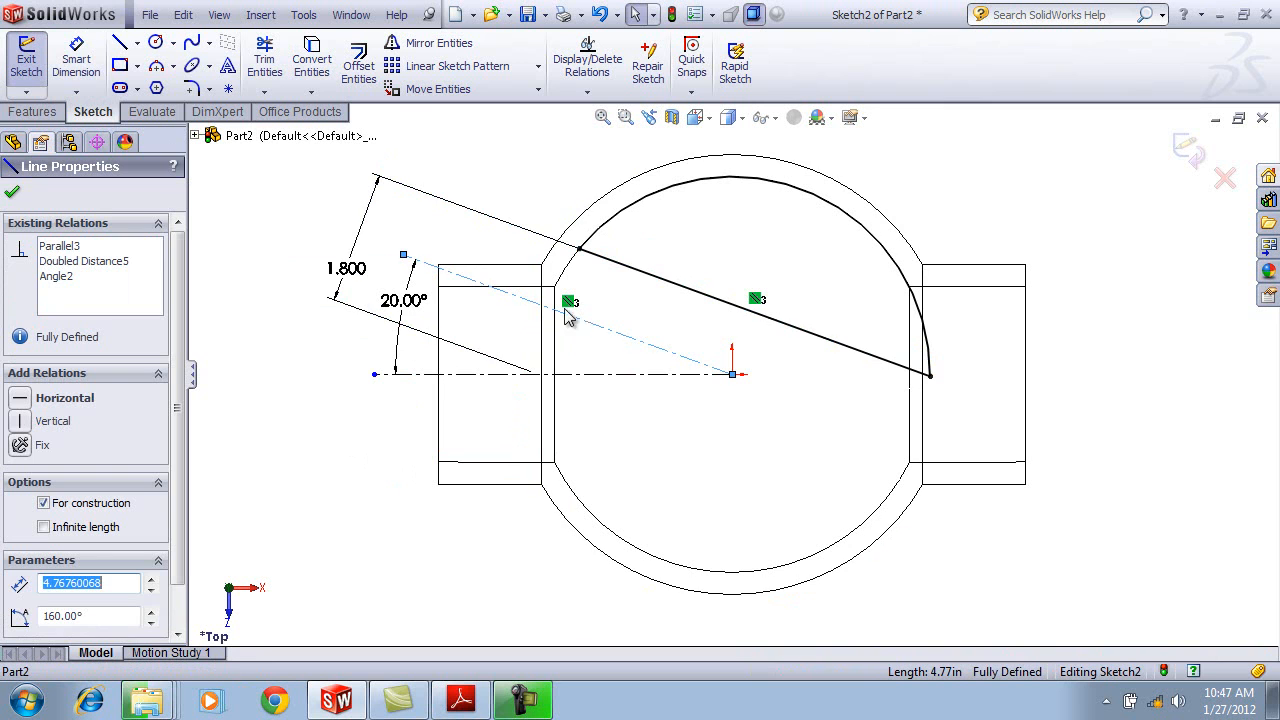
click(49, 116)
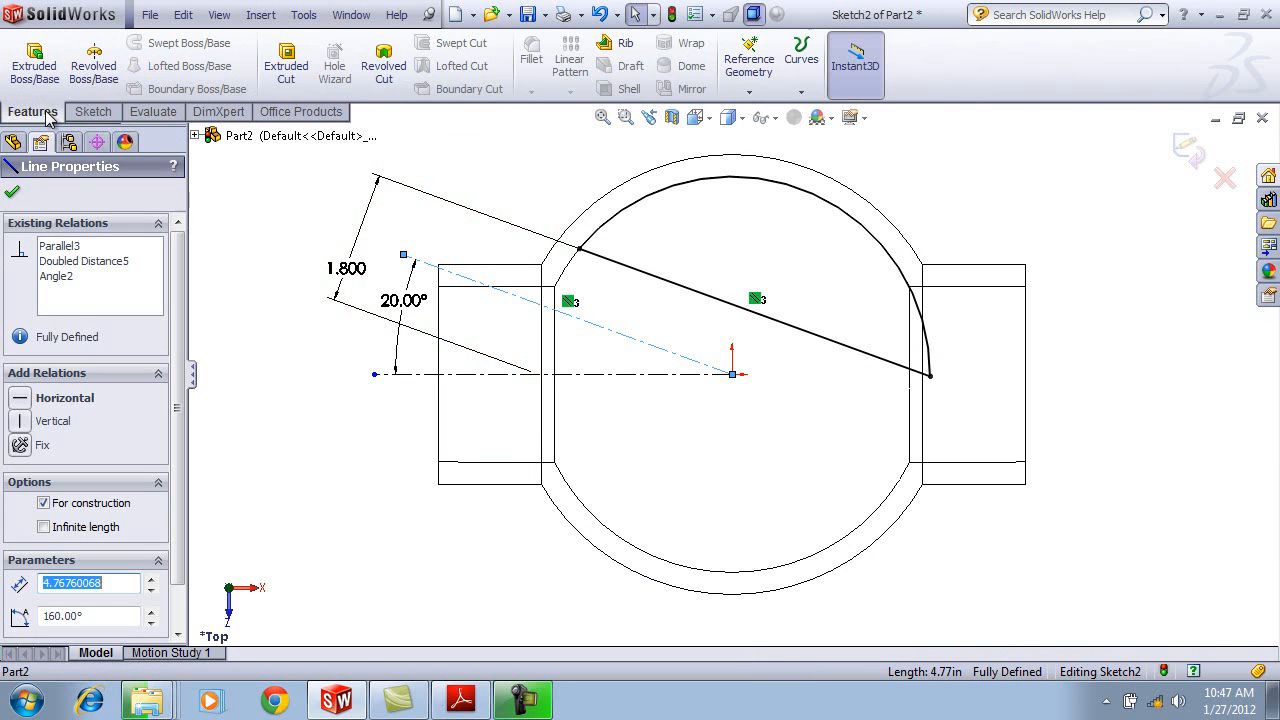
click(105, 66)
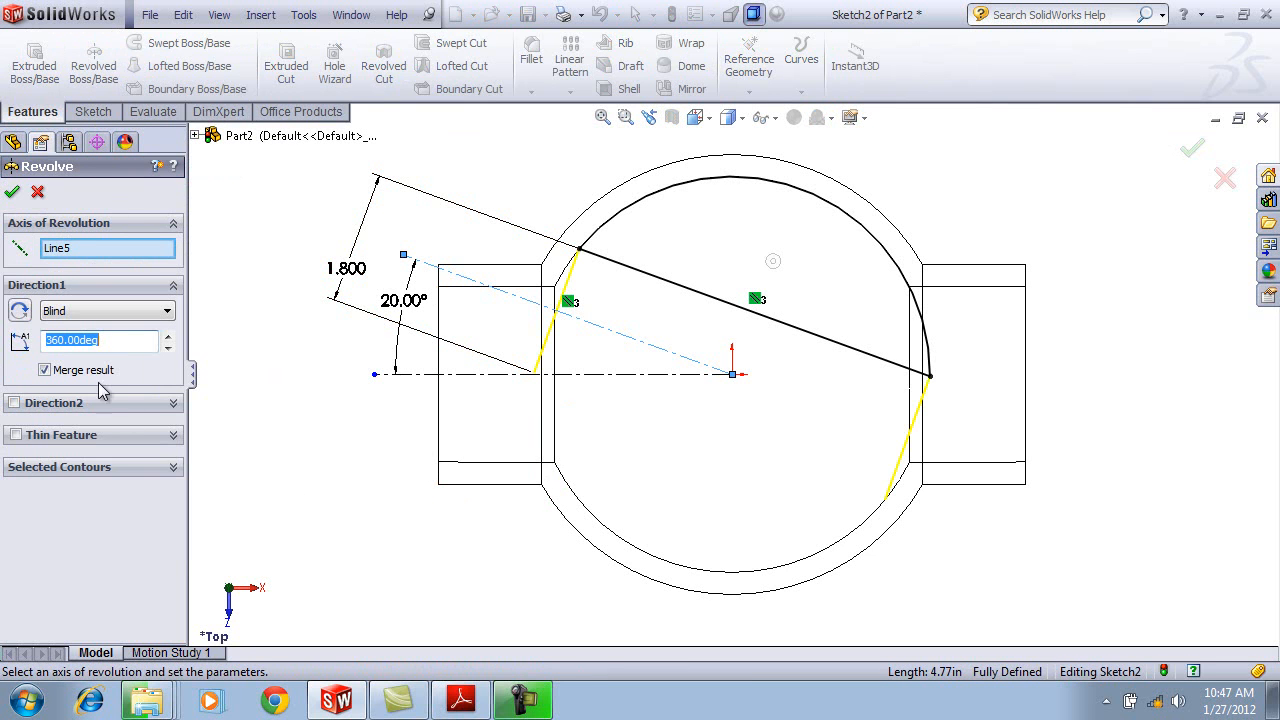
click(44, 372)
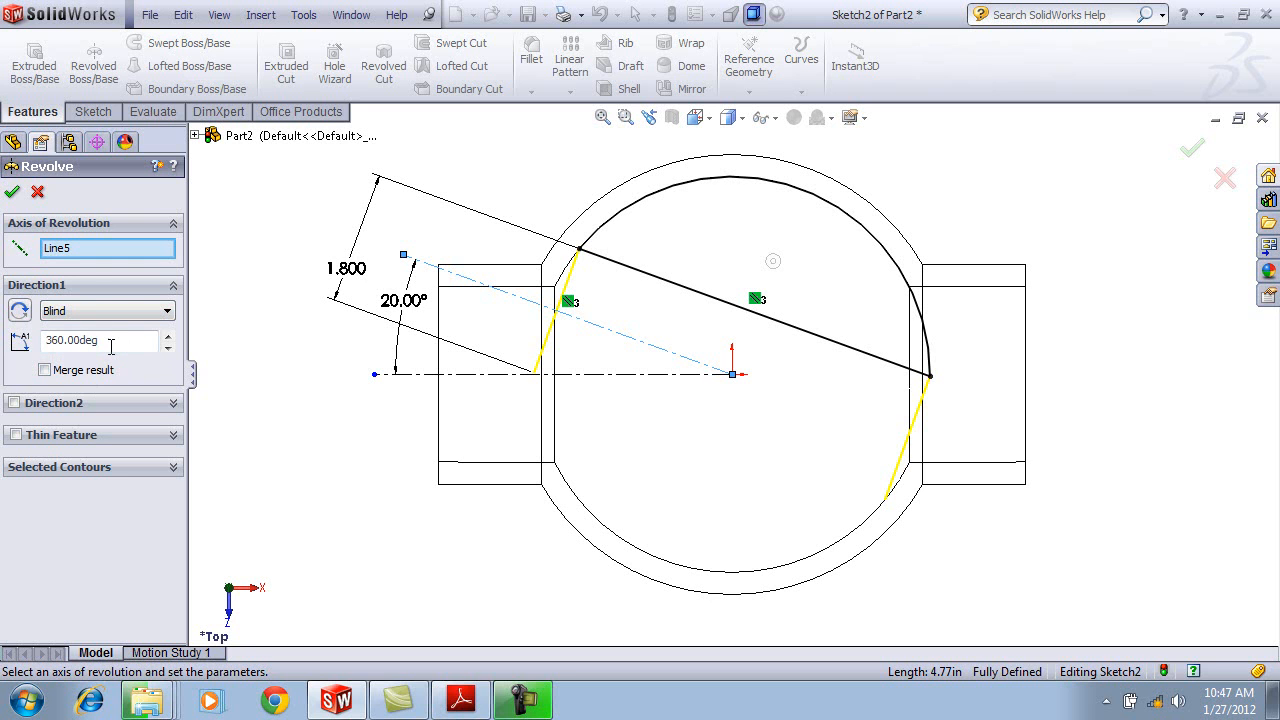
click(12, 193)
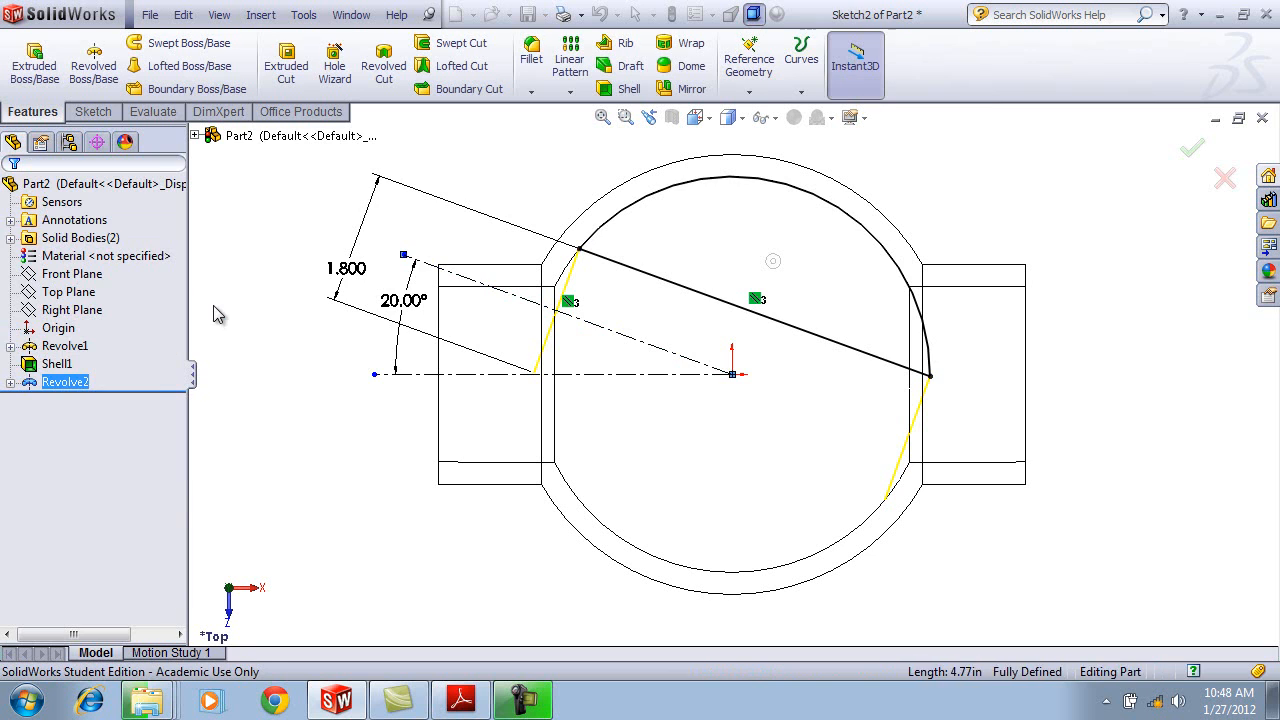
click(297, 252)
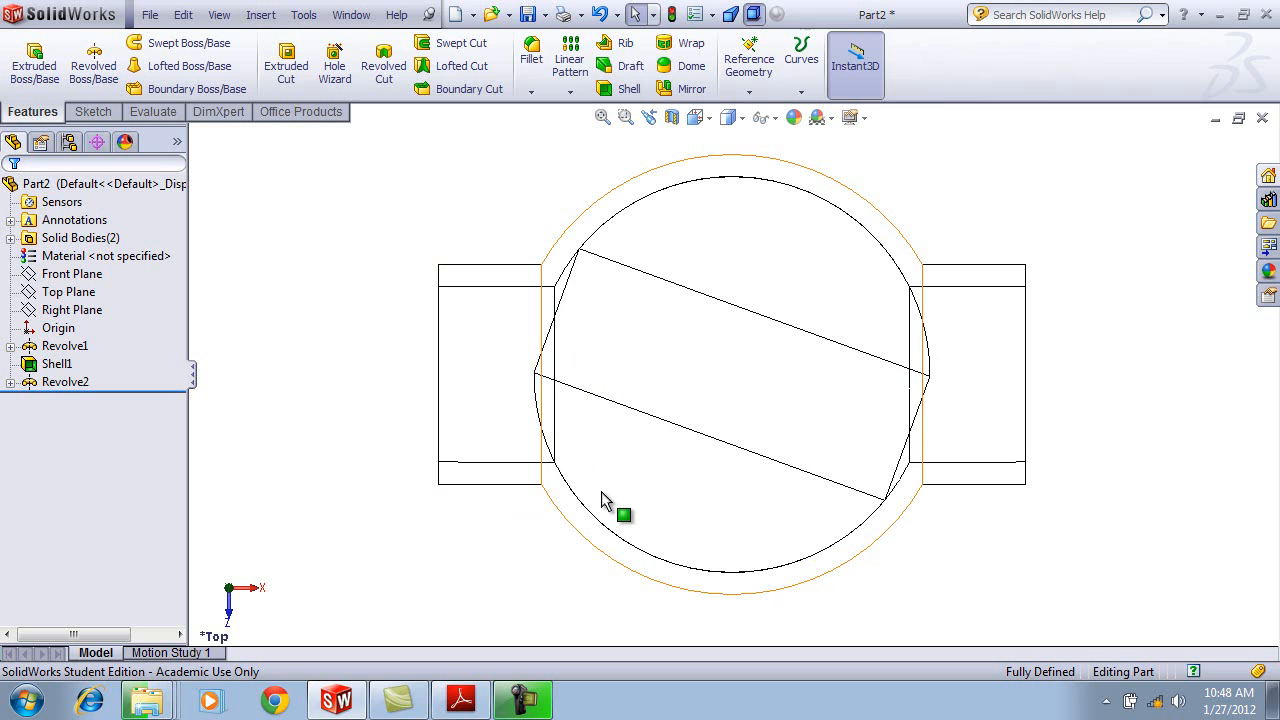
Switch the display style to shaded with edges and show the part from an angled view.
click(741, 118)
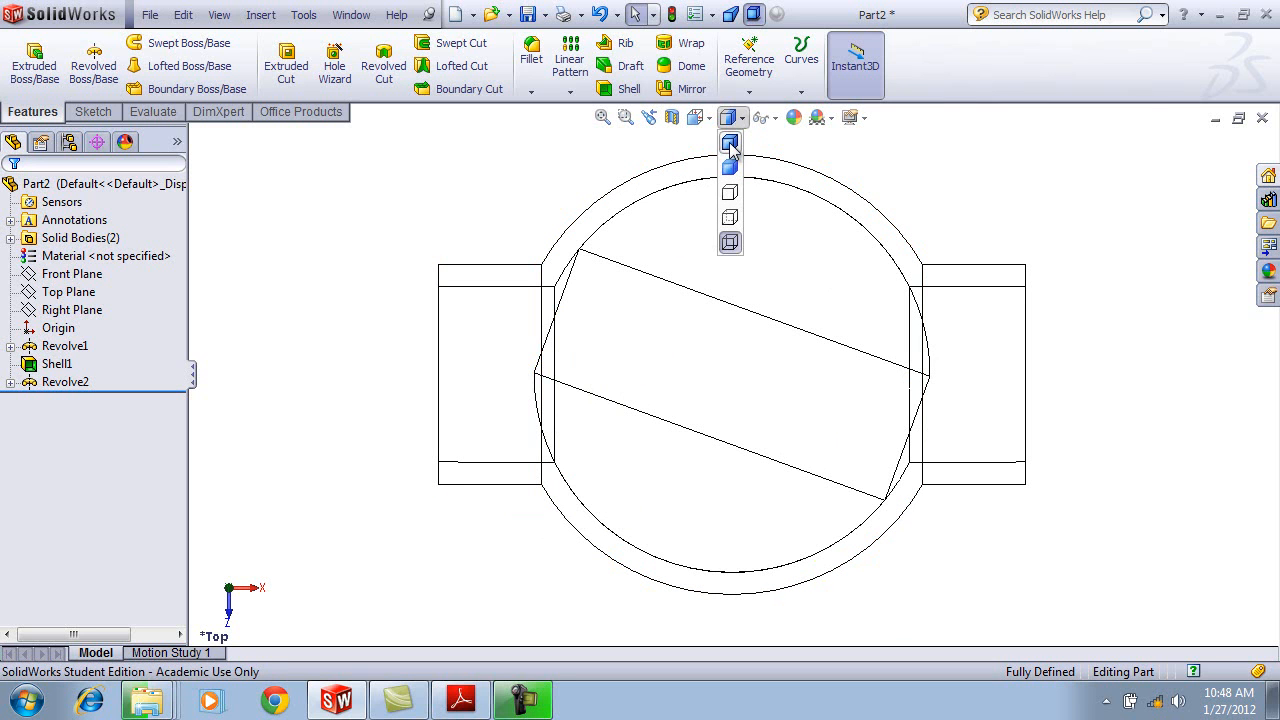
click(731, 145)
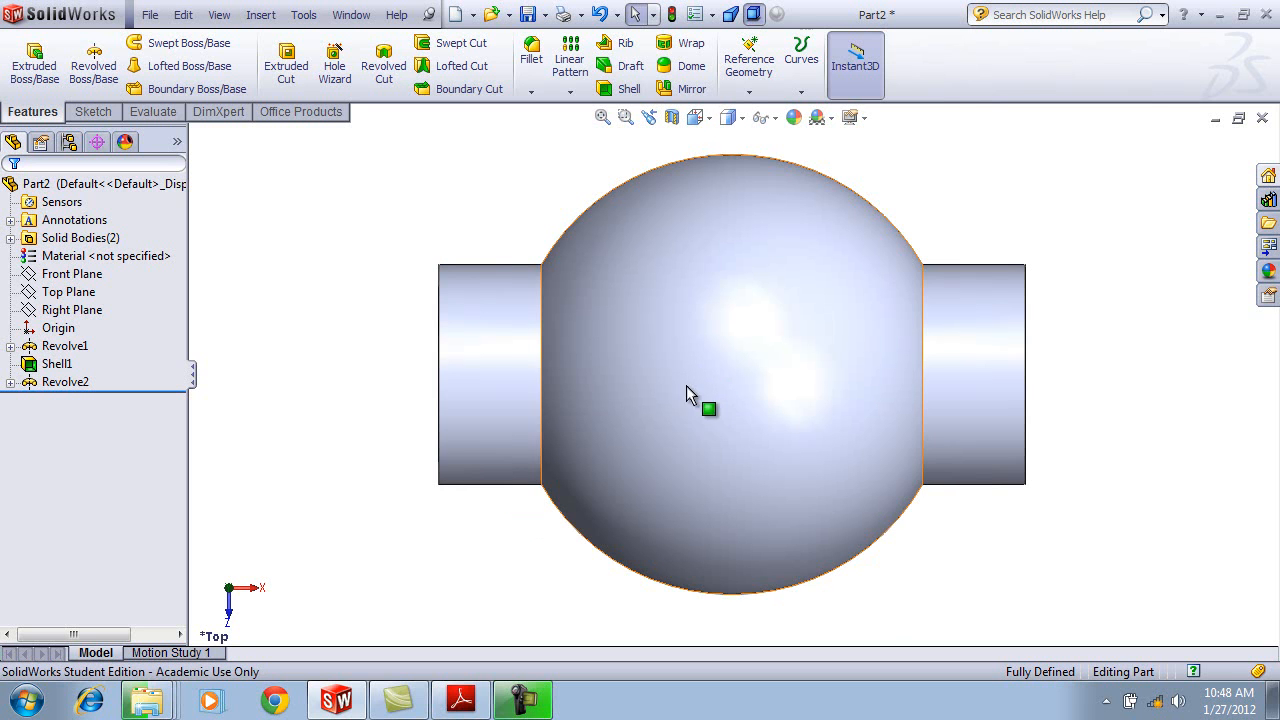
middle_drag(671, 297, 647, 279)
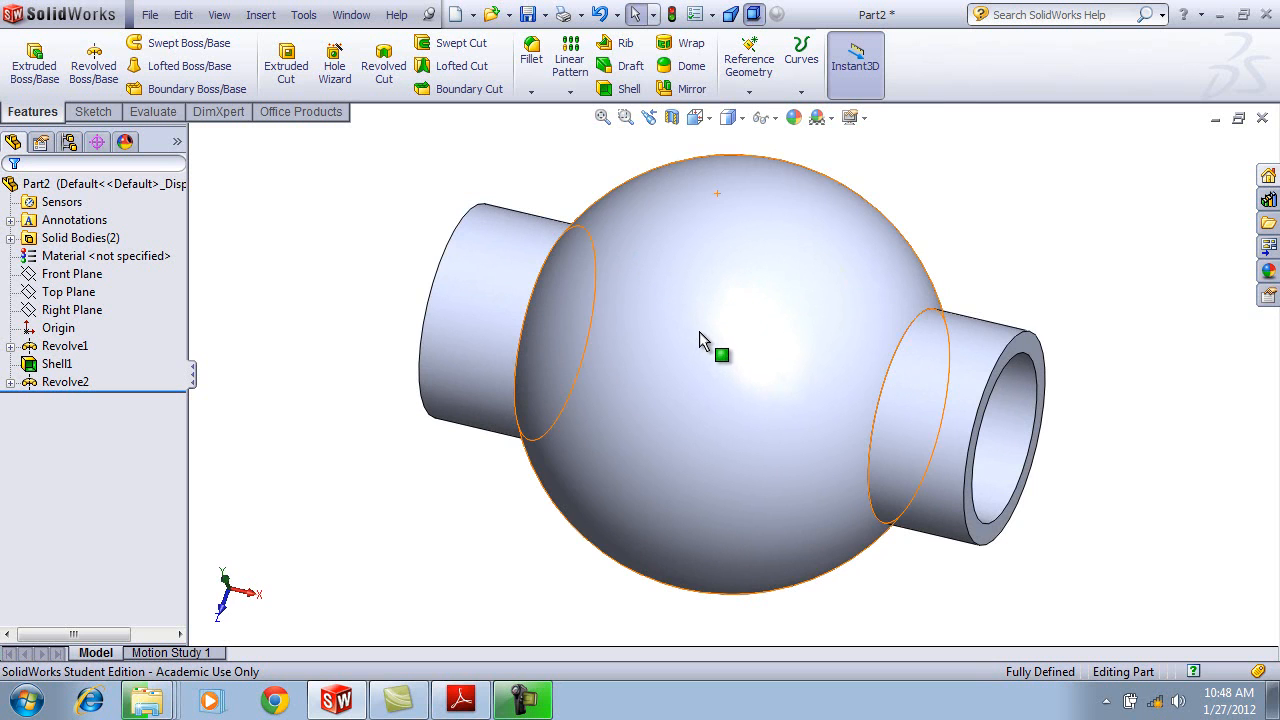
Edit the whole part's appearance, setting the transparent amount to 0.80 in the advanced illumination options.
click(77, 350)
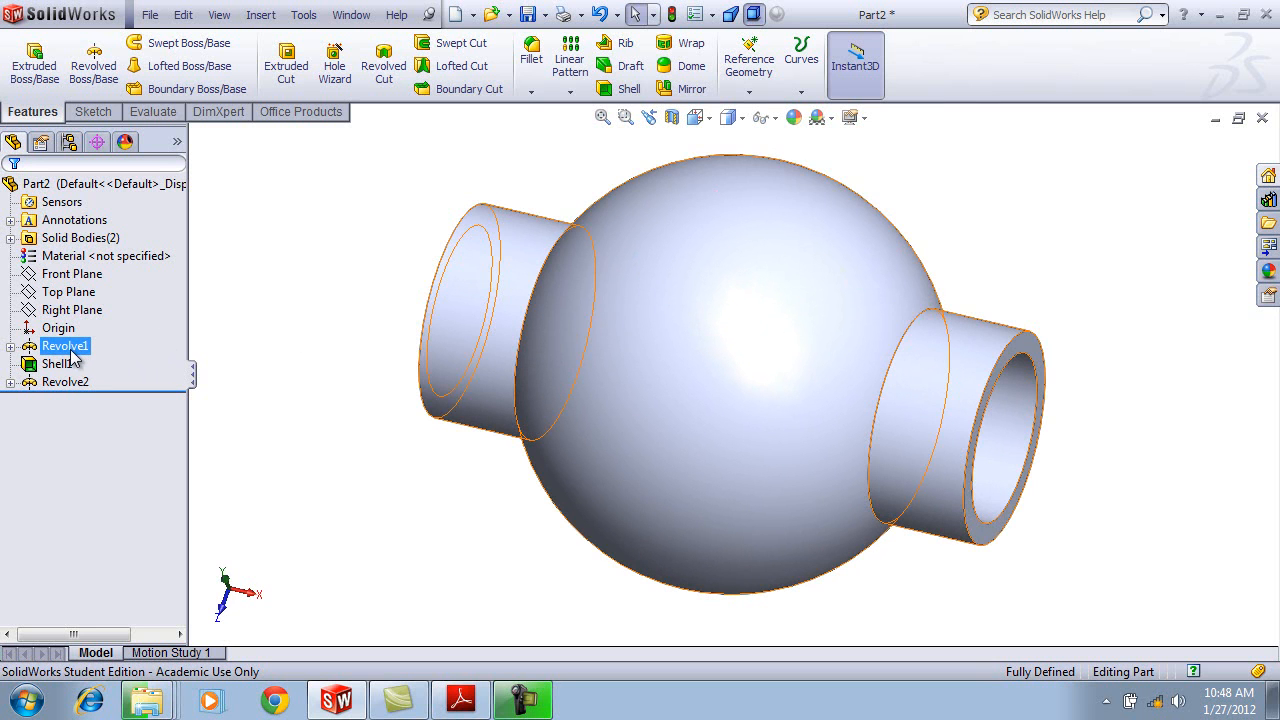
click(704, 268)
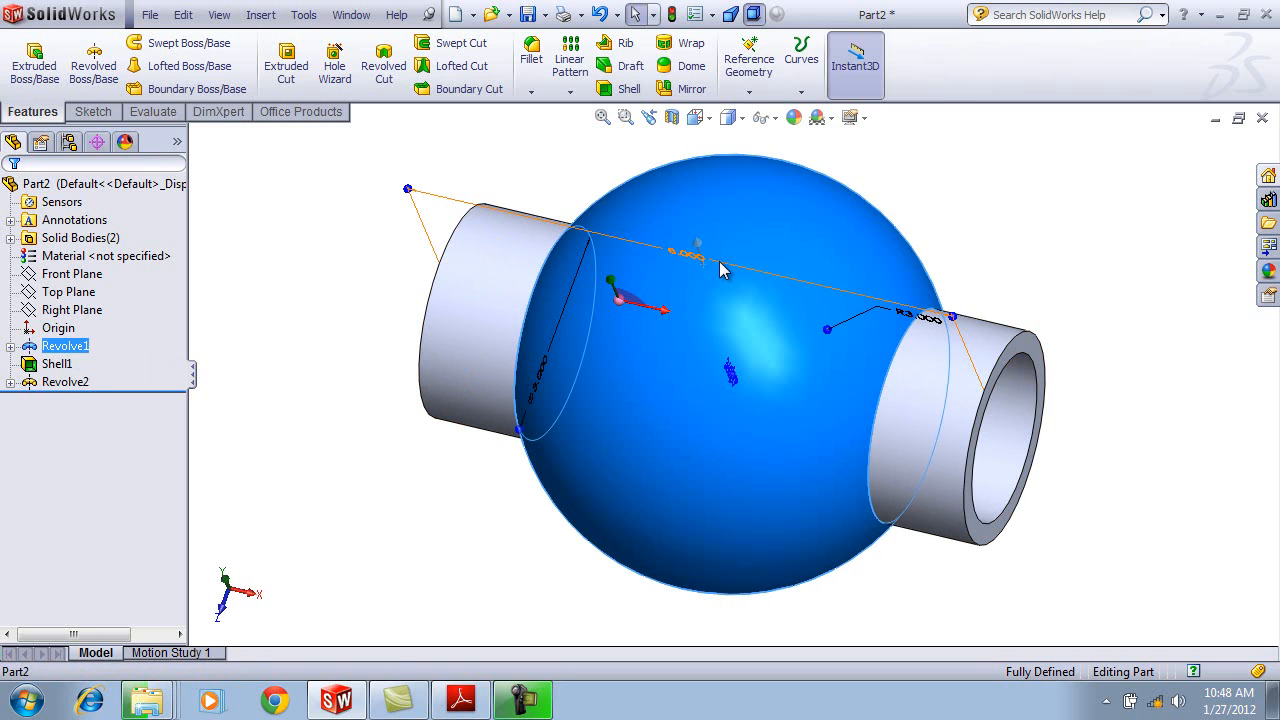
click(866, 185)
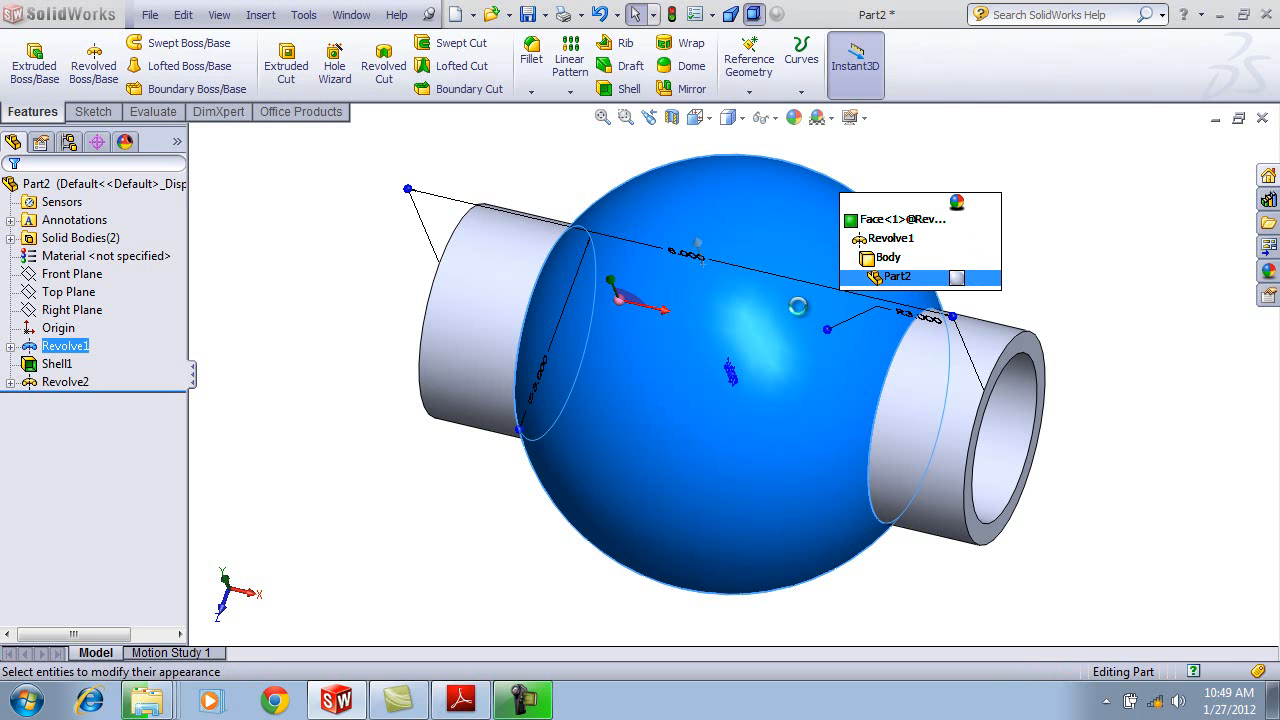
key(Escape)
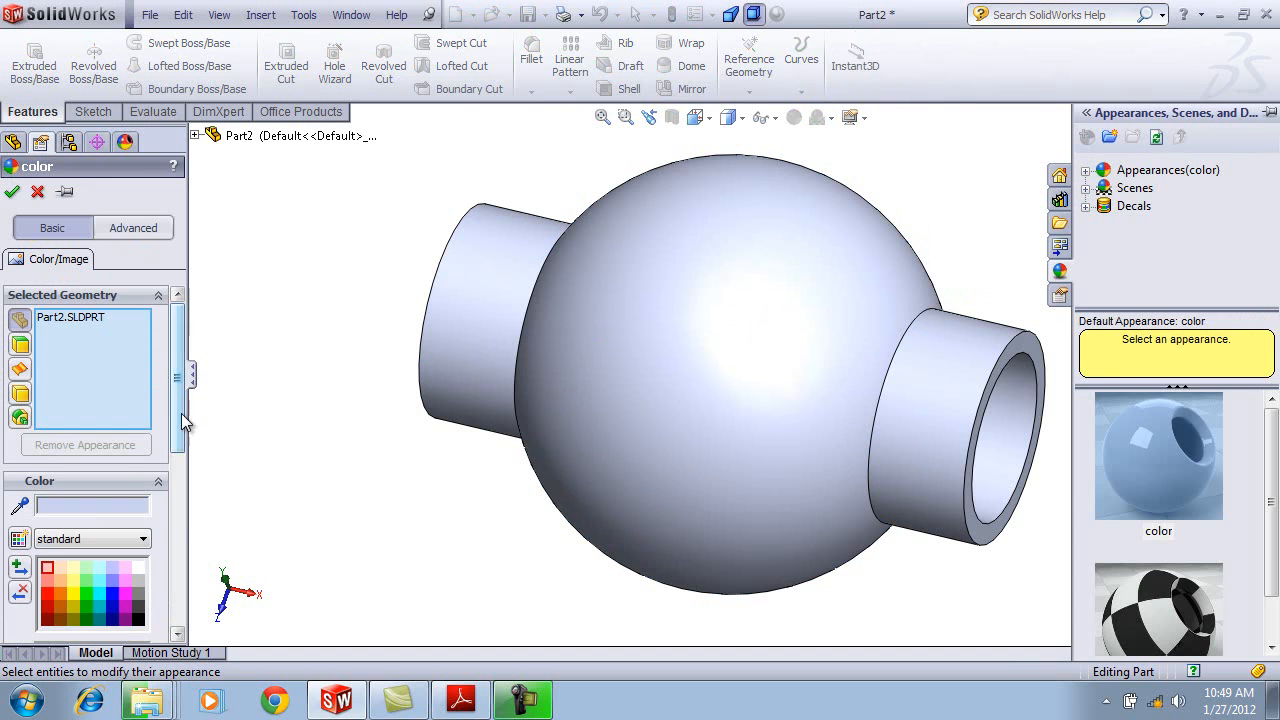
drag(182, 393, 172, 437)
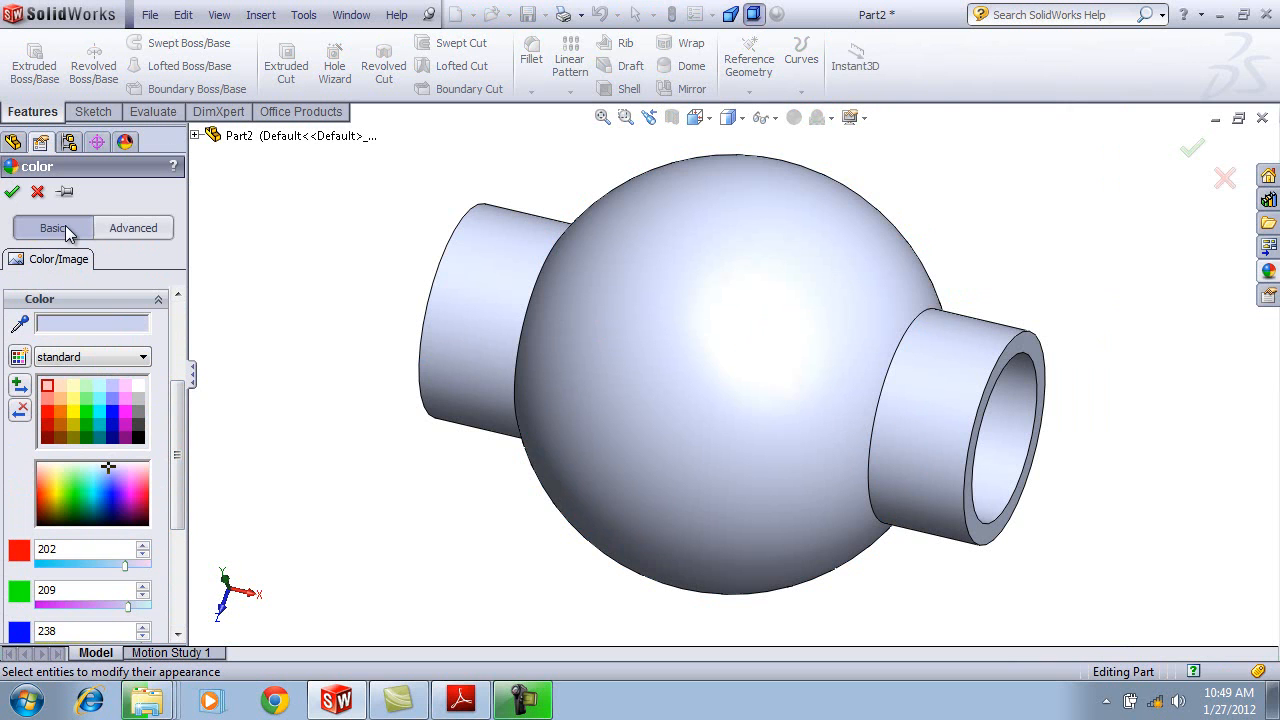
click(143, 233)
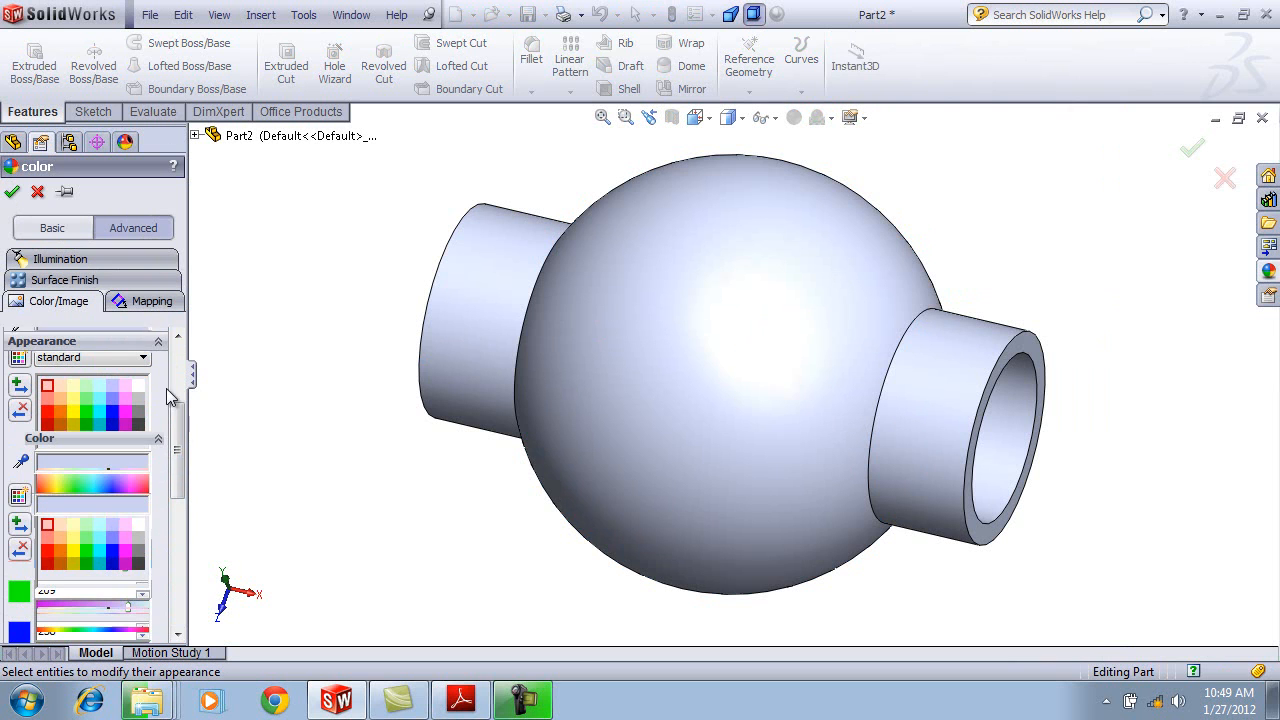
drag(183, 430, 181, 464)
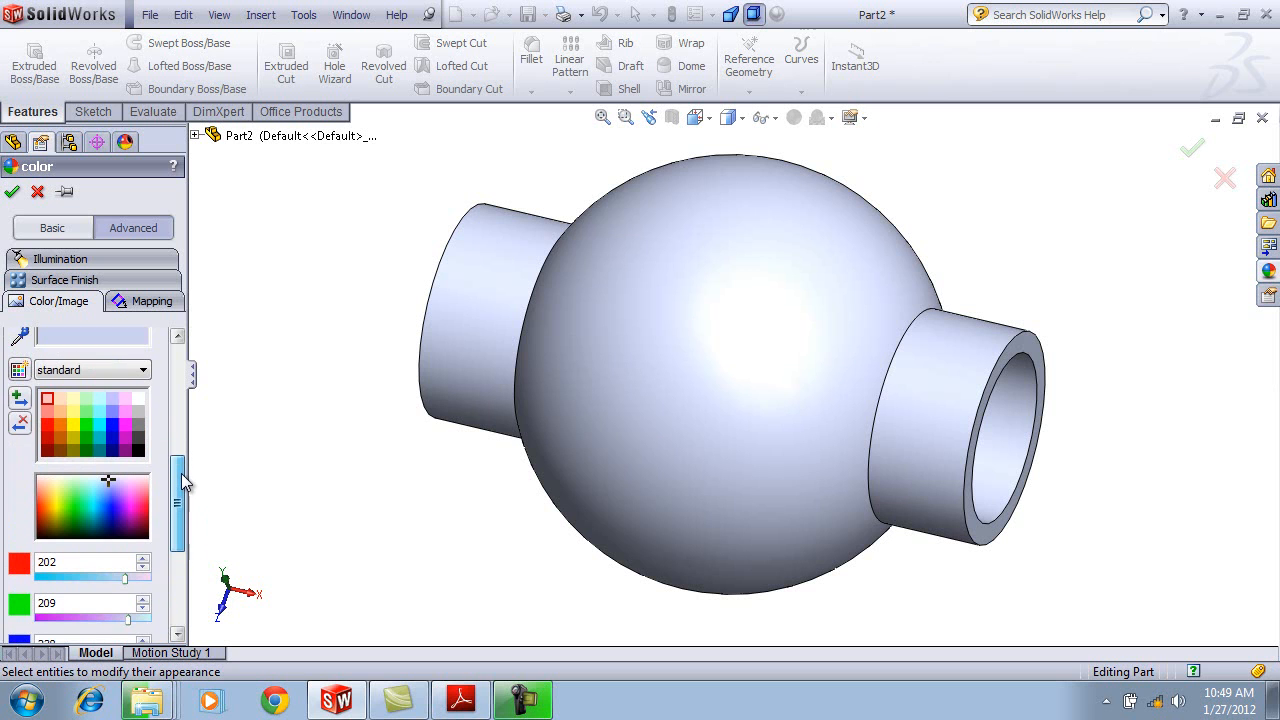
click(50, 258)
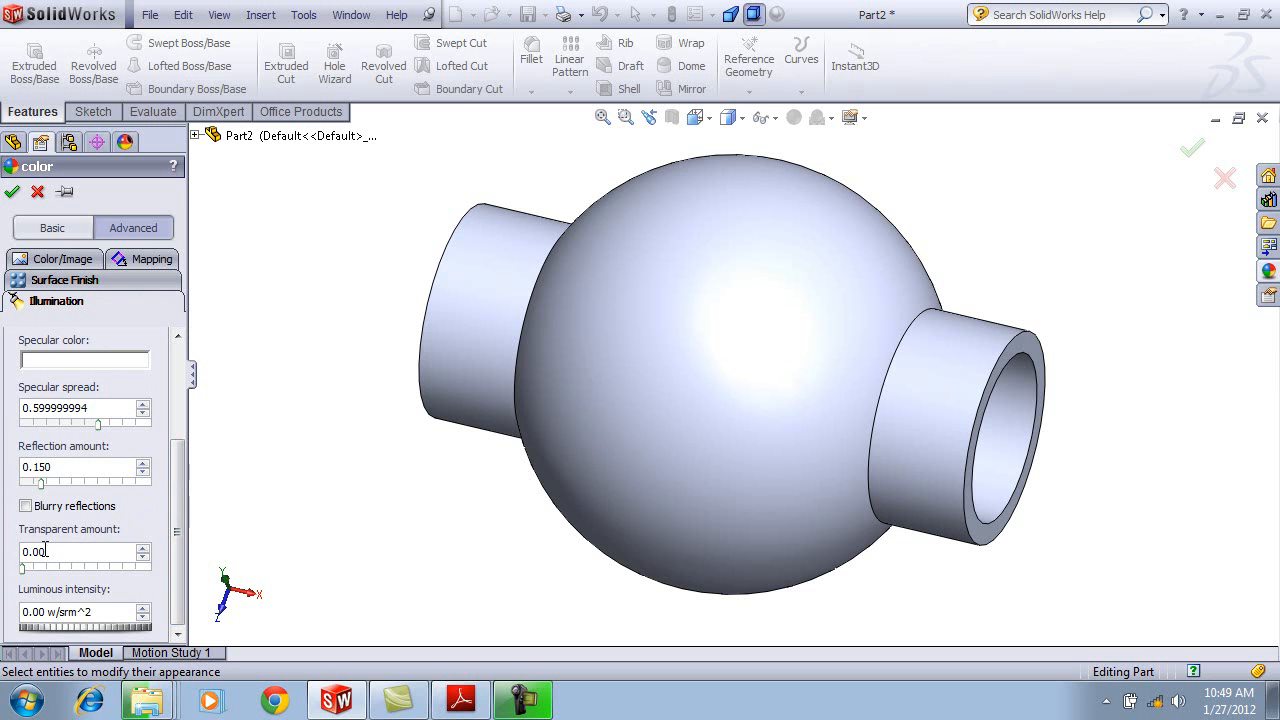
drag(23, 568, 120, 568)
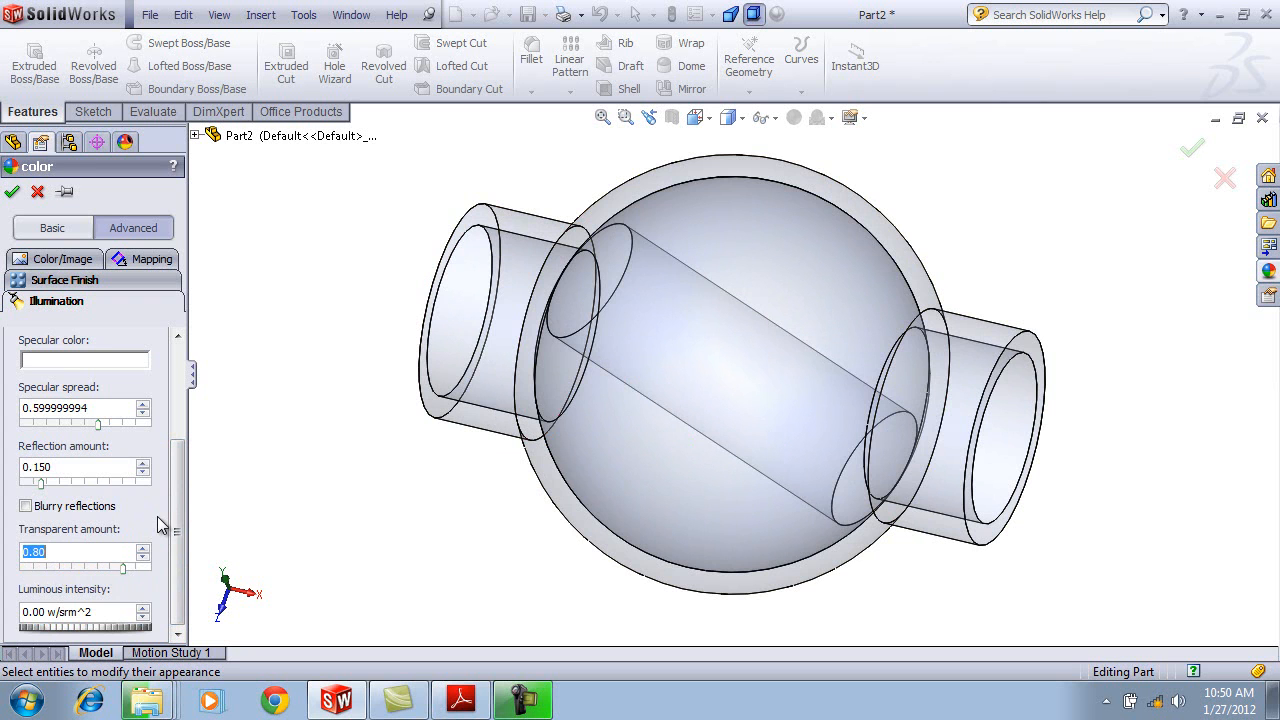
click(13, 191)
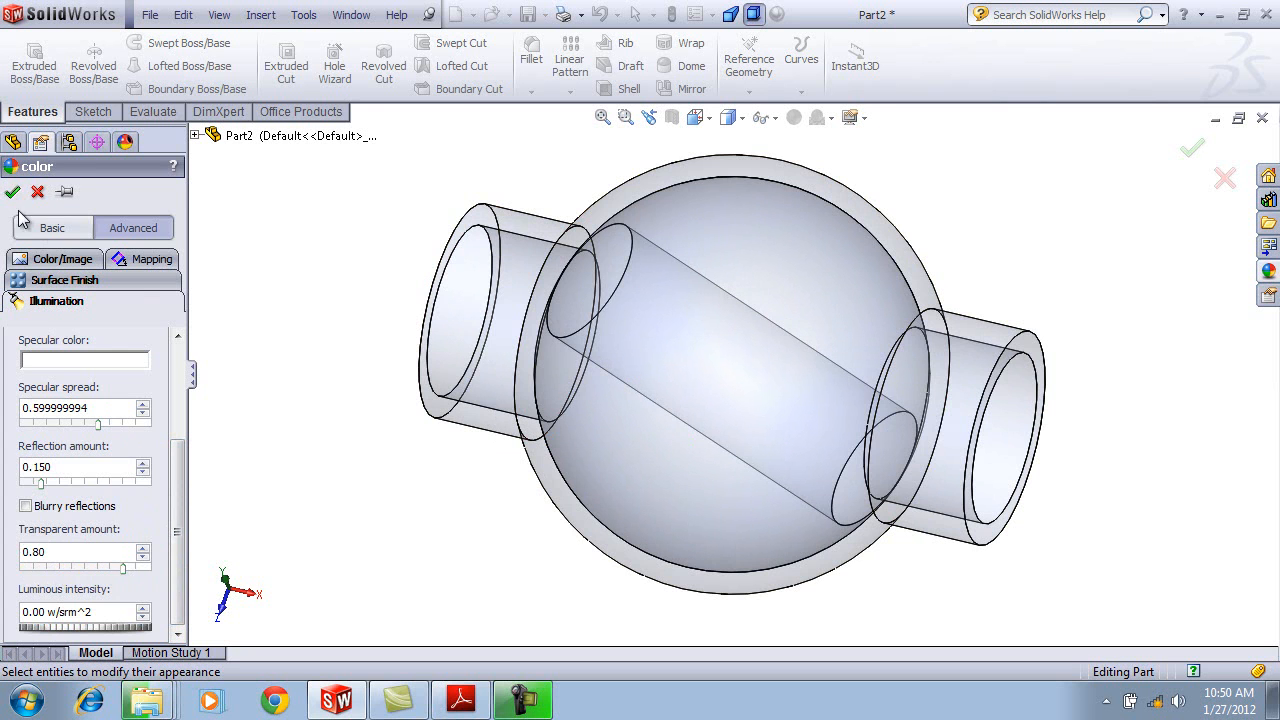
Examine the angled revolved body inside the transparent shell from several orientations and look through the view settings.
middle_drag(524, 375, 717, 445)
scroll(717, 445, up, 5)
scroll(575, 602, down, 1)
middle_drag(581, 446, 688, 489)
scroll(756, 341, down, 5)
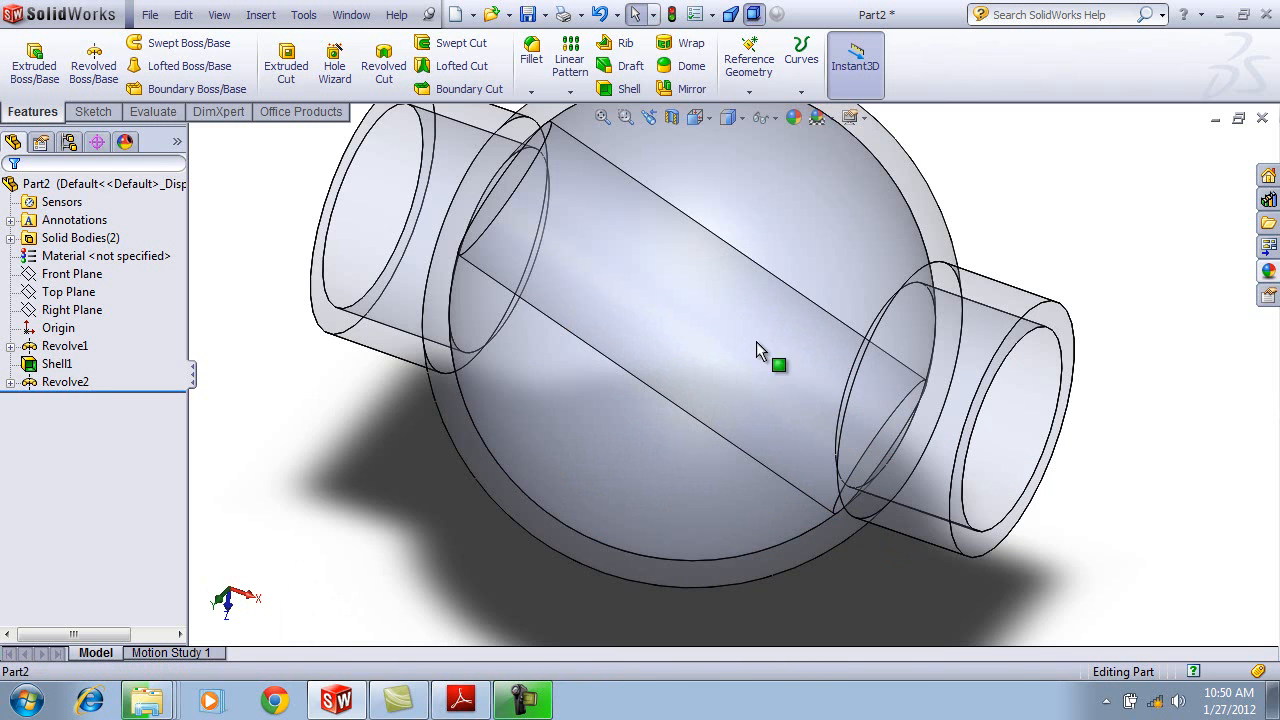
click(864, 119)
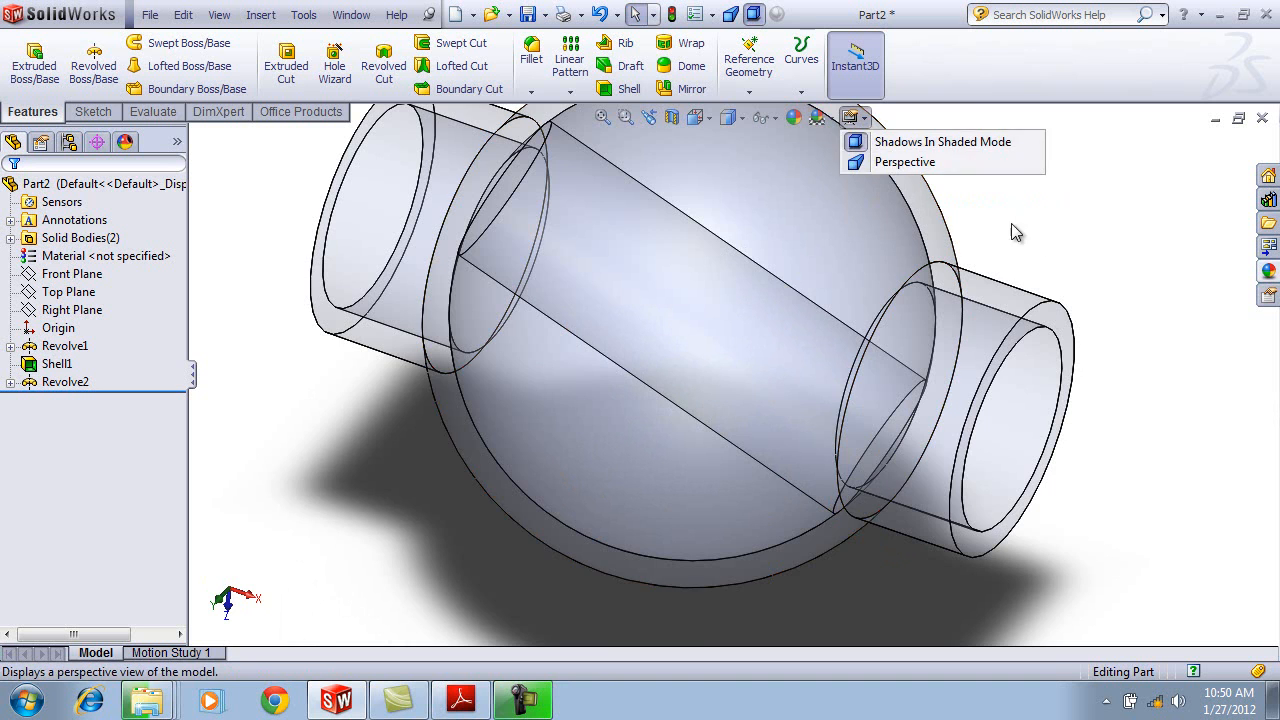
click(1075, 268)
scroll(906, 430, up, 4)
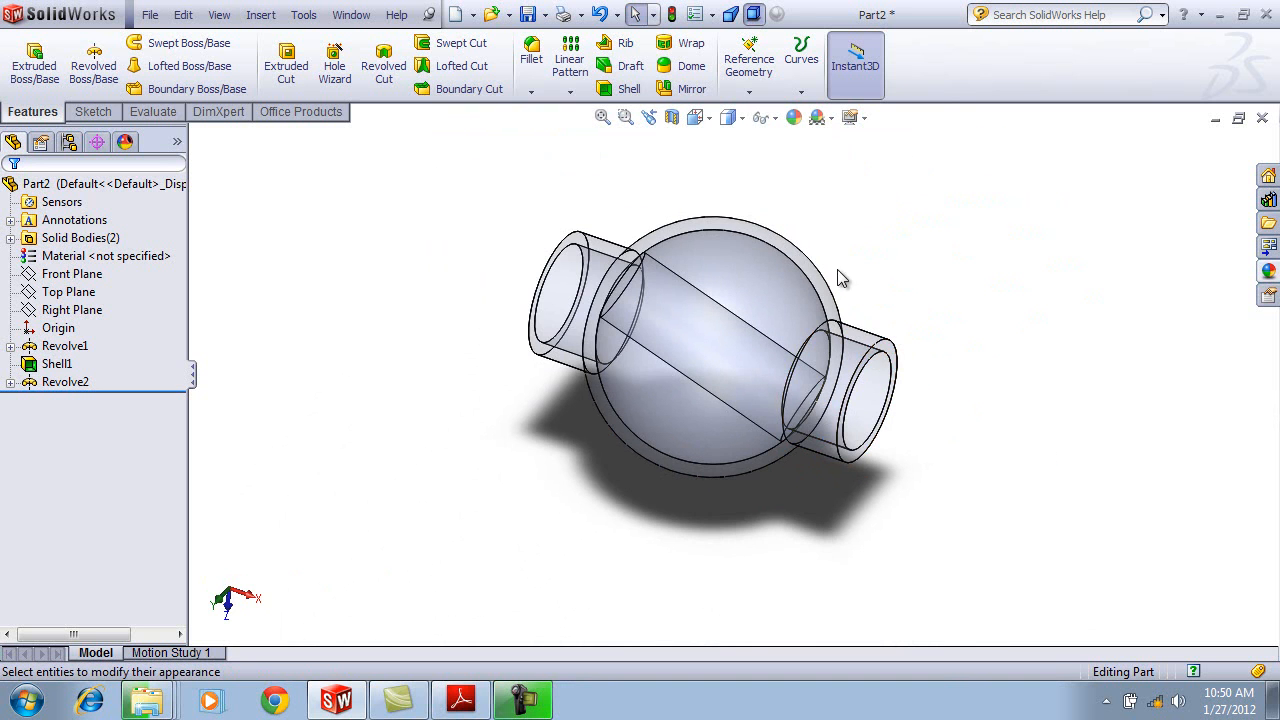
scroll(820, 280, down, 3)
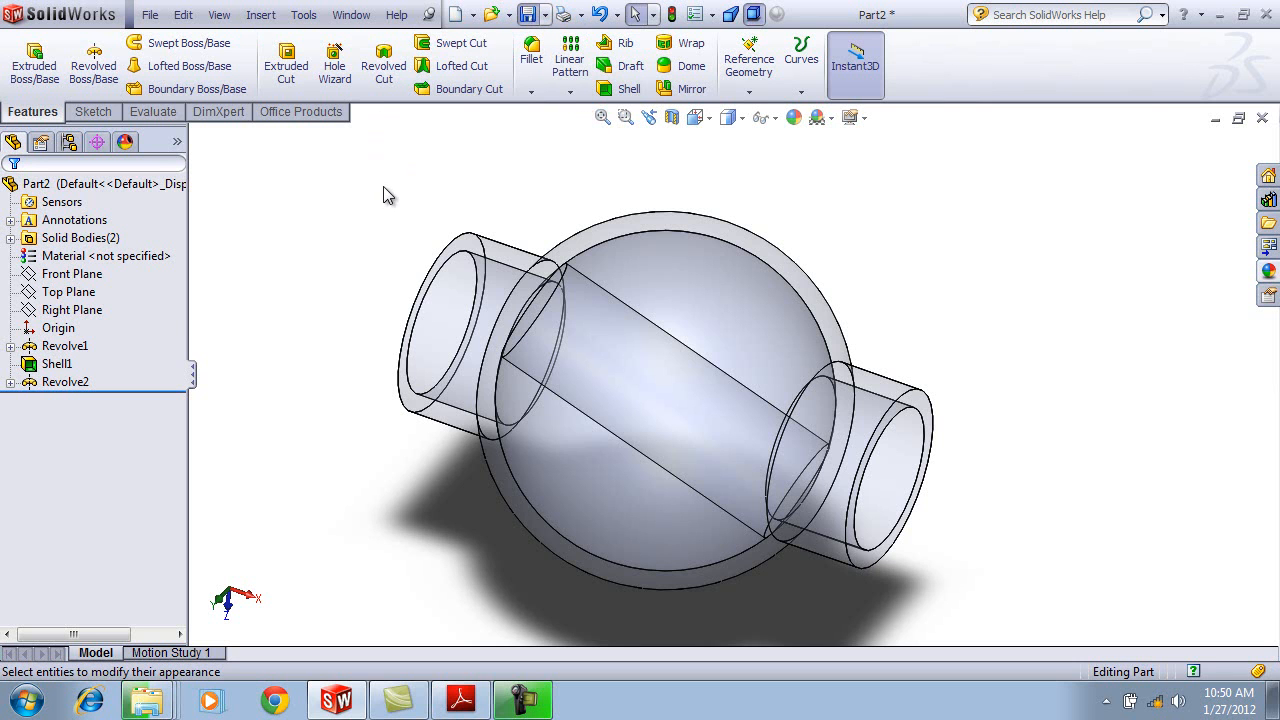
Save the part as "E3 FEA" in the temp folder on the C: drive.
key(ctrl+s)
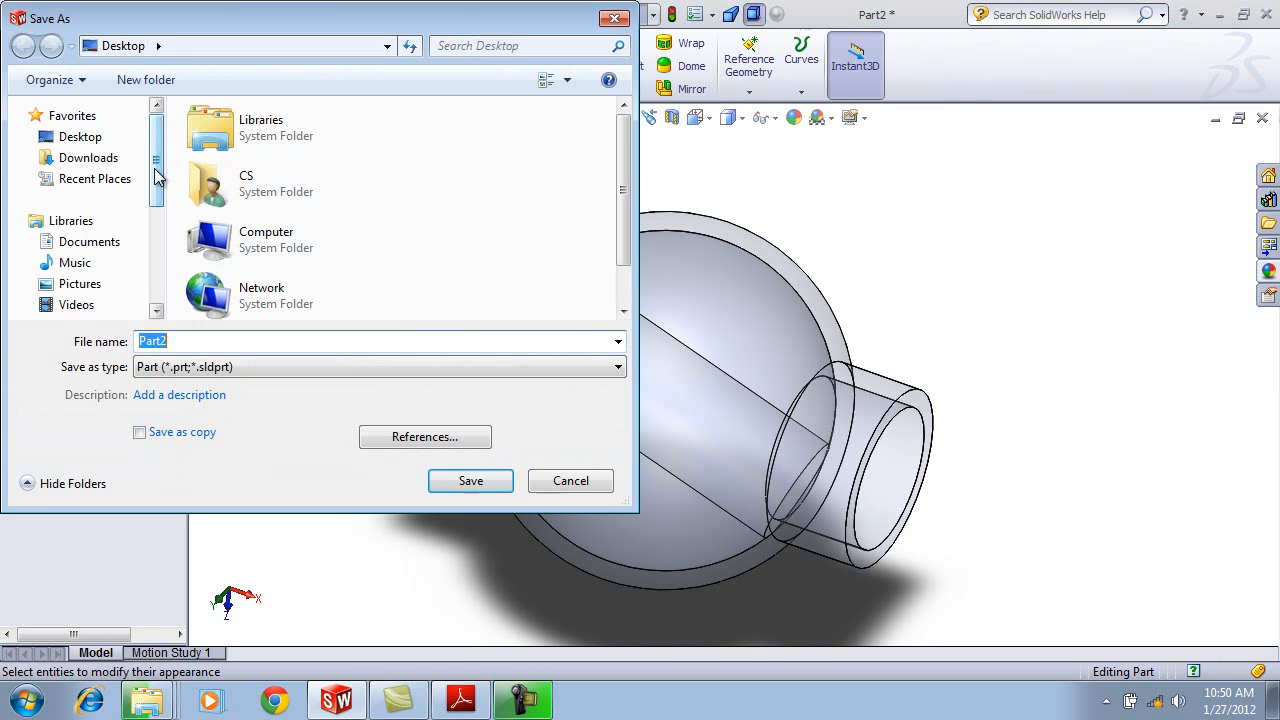
drag(157, 177, 160, 230)
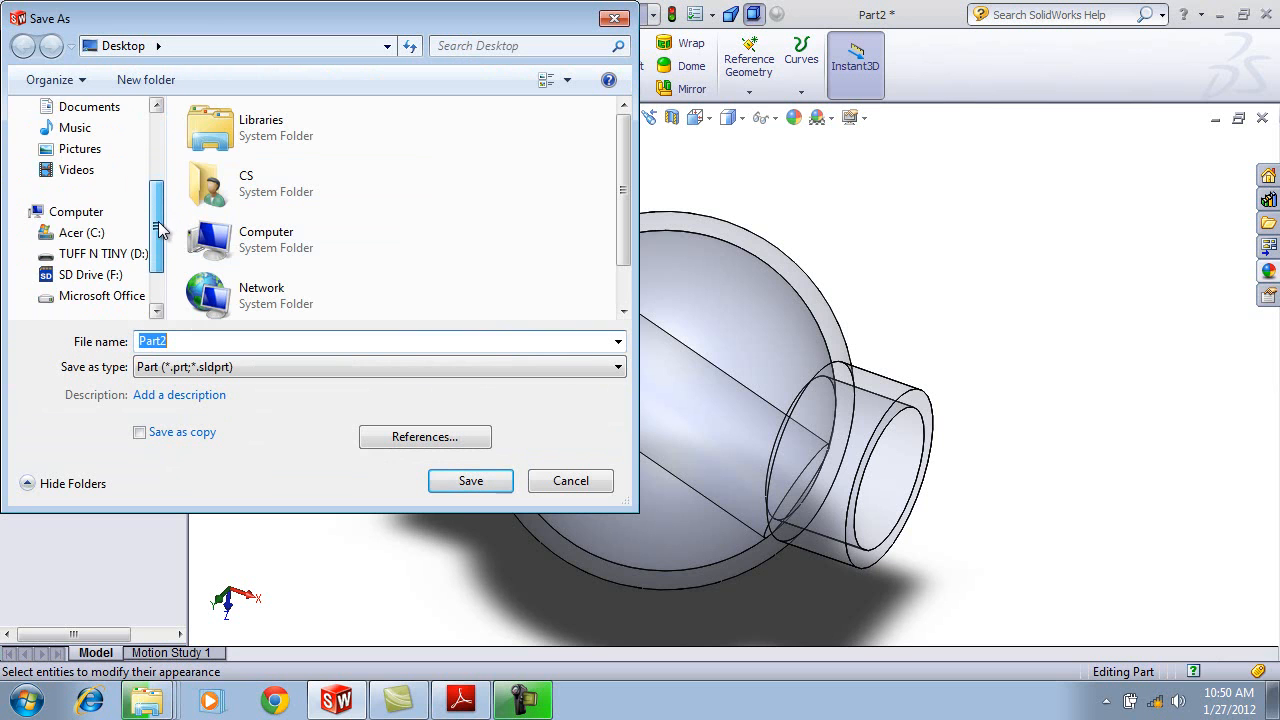
click(72, 236)
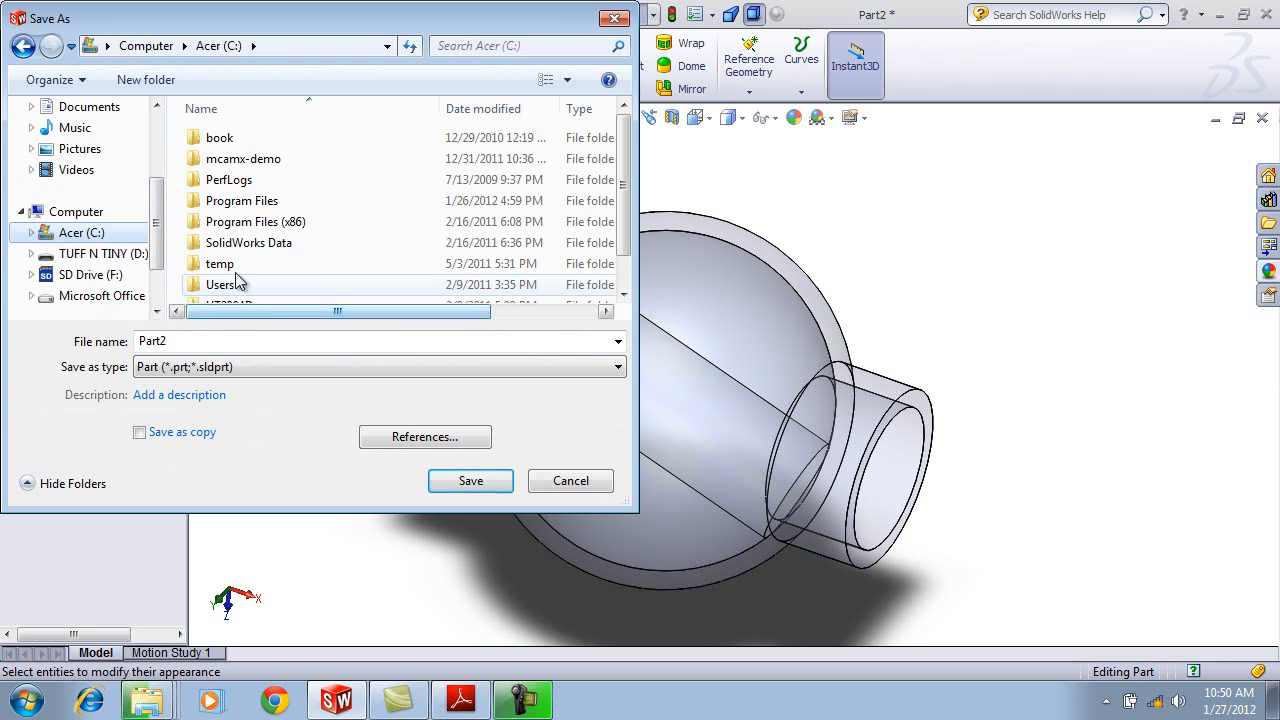
double_click(228, 266)
double_click(180, 340)
text(E3)
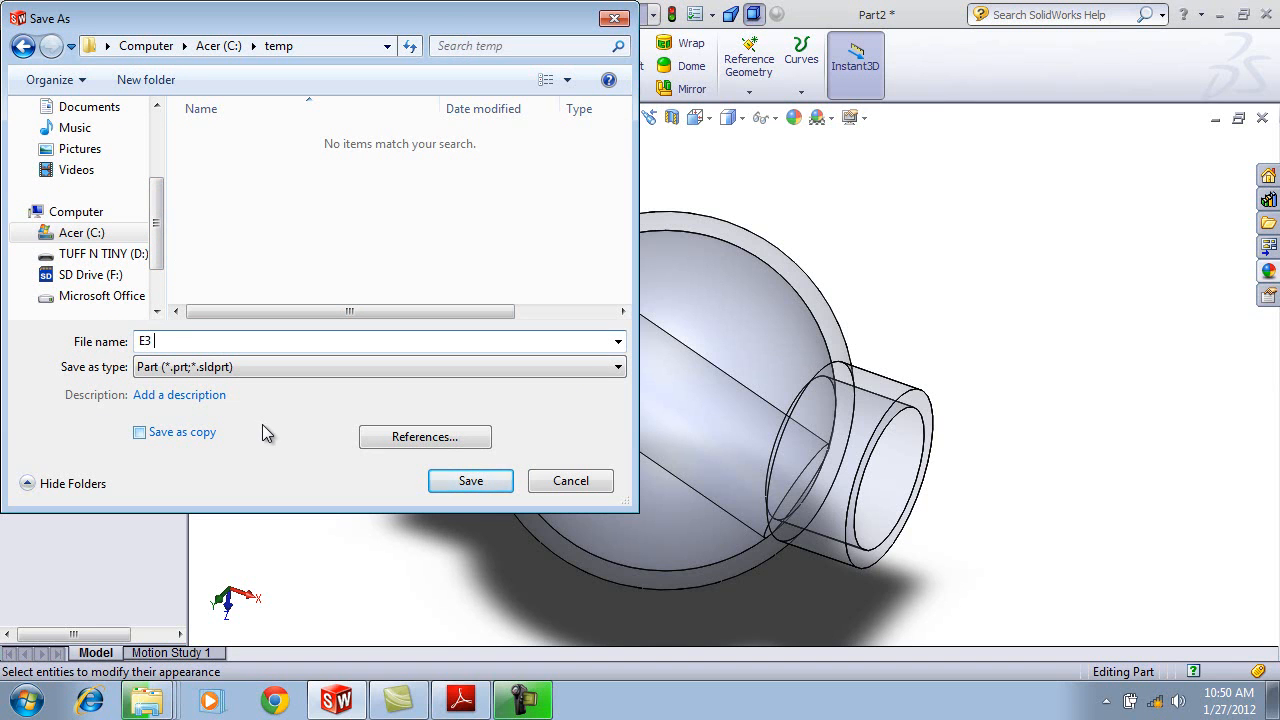
text(FEA)
click(472, 483)
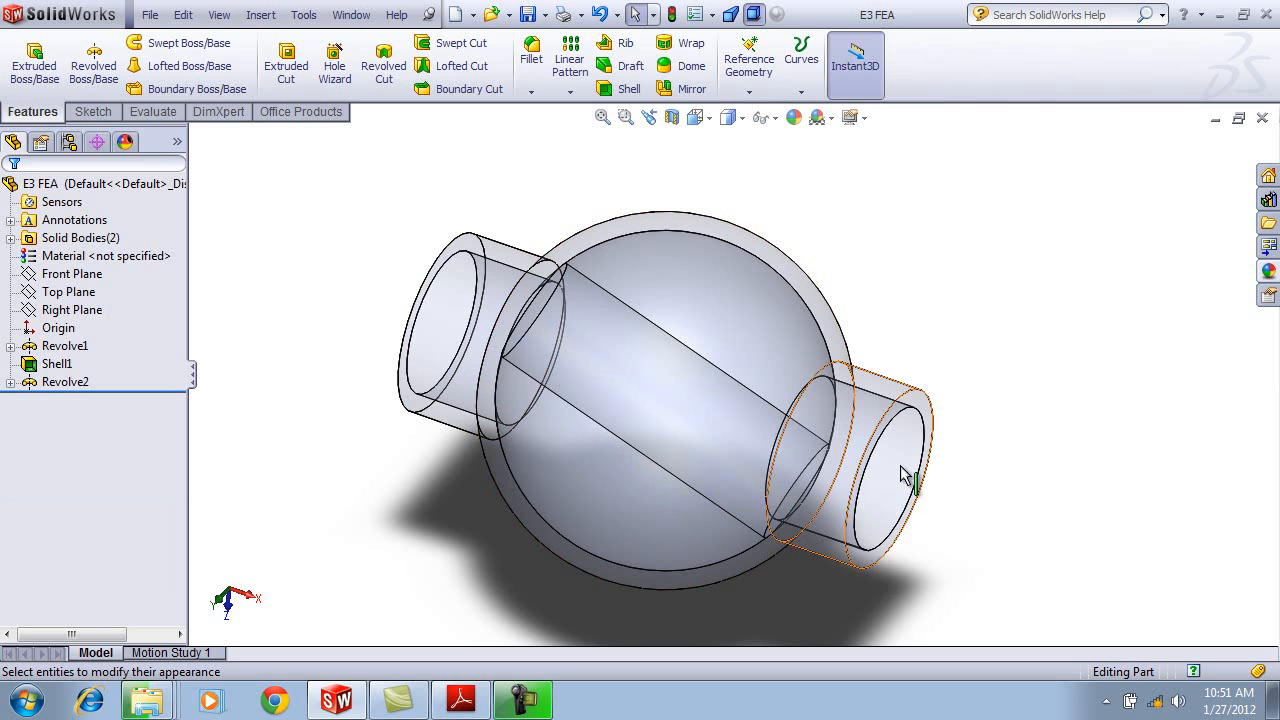
On the annular end face of the cylinder on the +X side, sketch a circle about 2.76 in in diameter, centered on the origin.
scroll(917, 415, down, 3)
scroll(917, 410, down, 4)
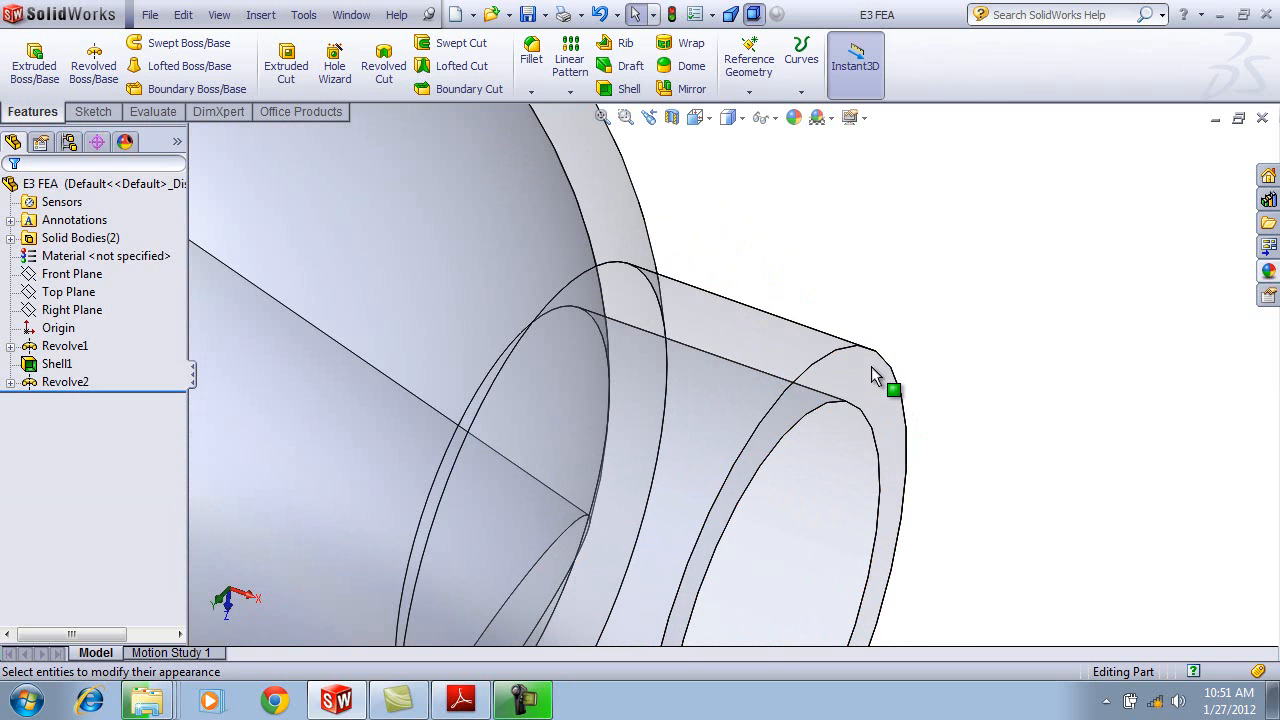
click(881, 408)
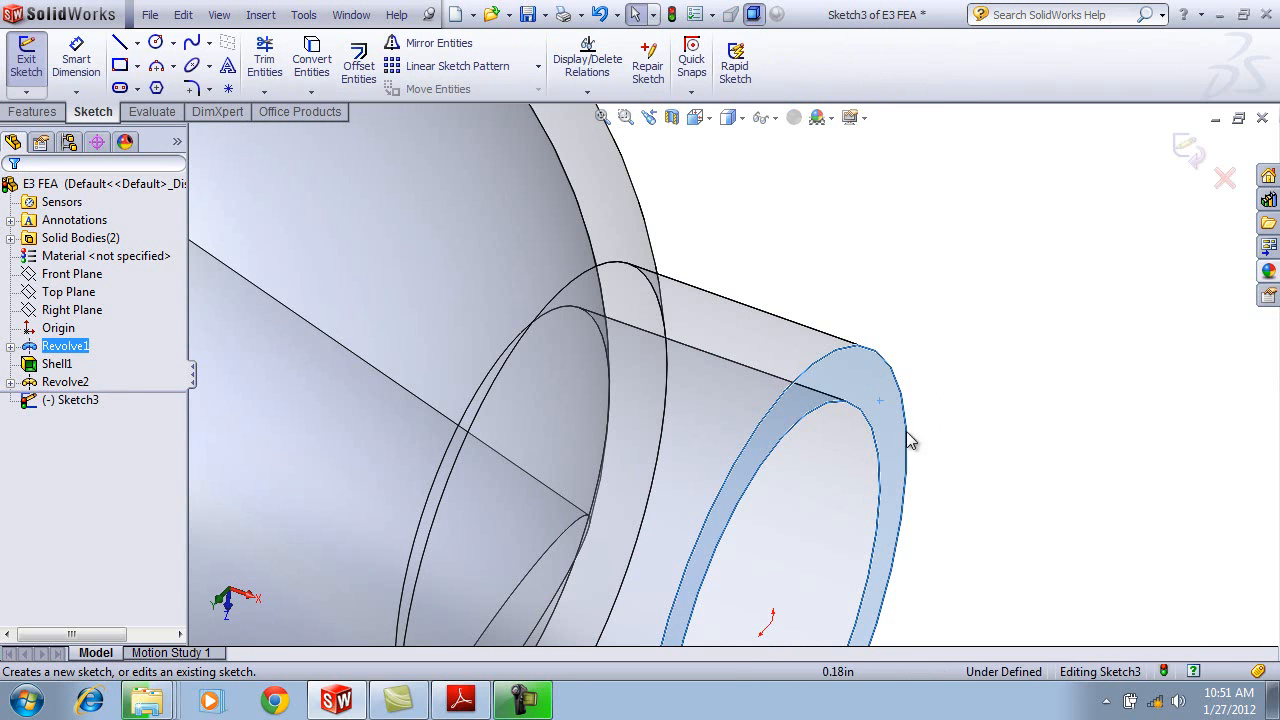
click(157, 45)
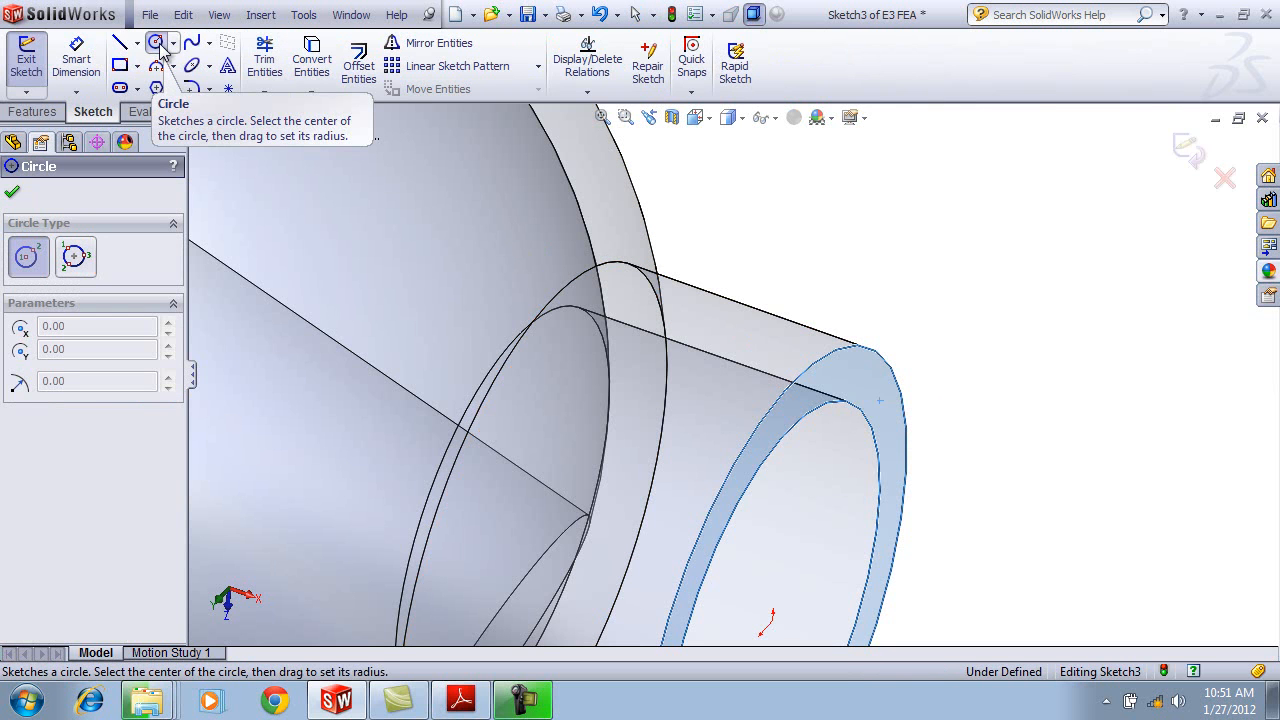
scroll(852, 395, up, 4)
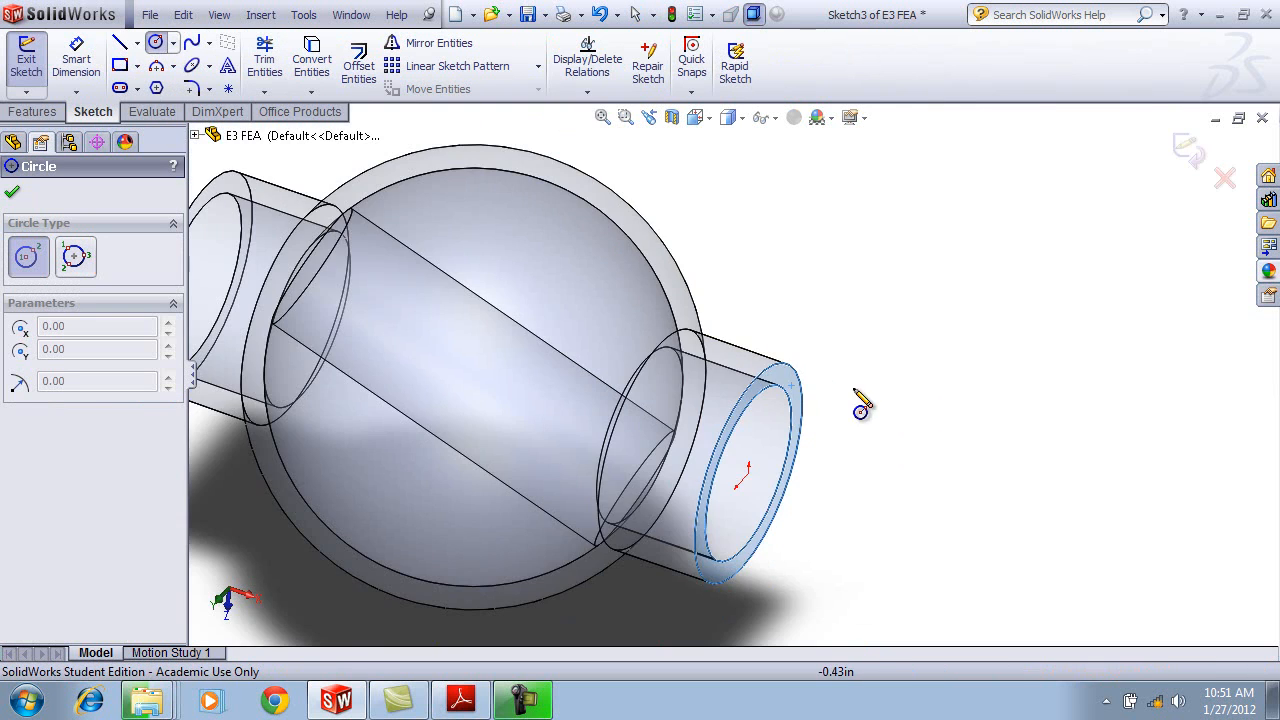
scroll(735, 532, down, 4)
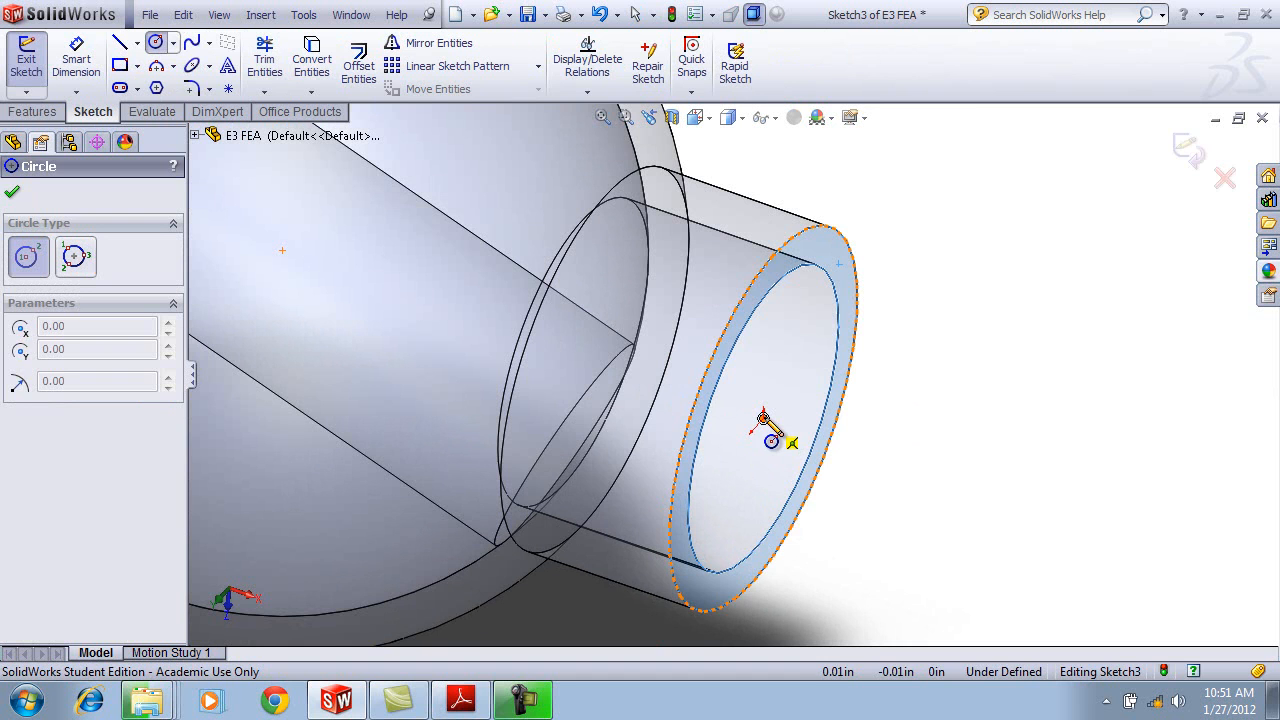
click(763, 416)
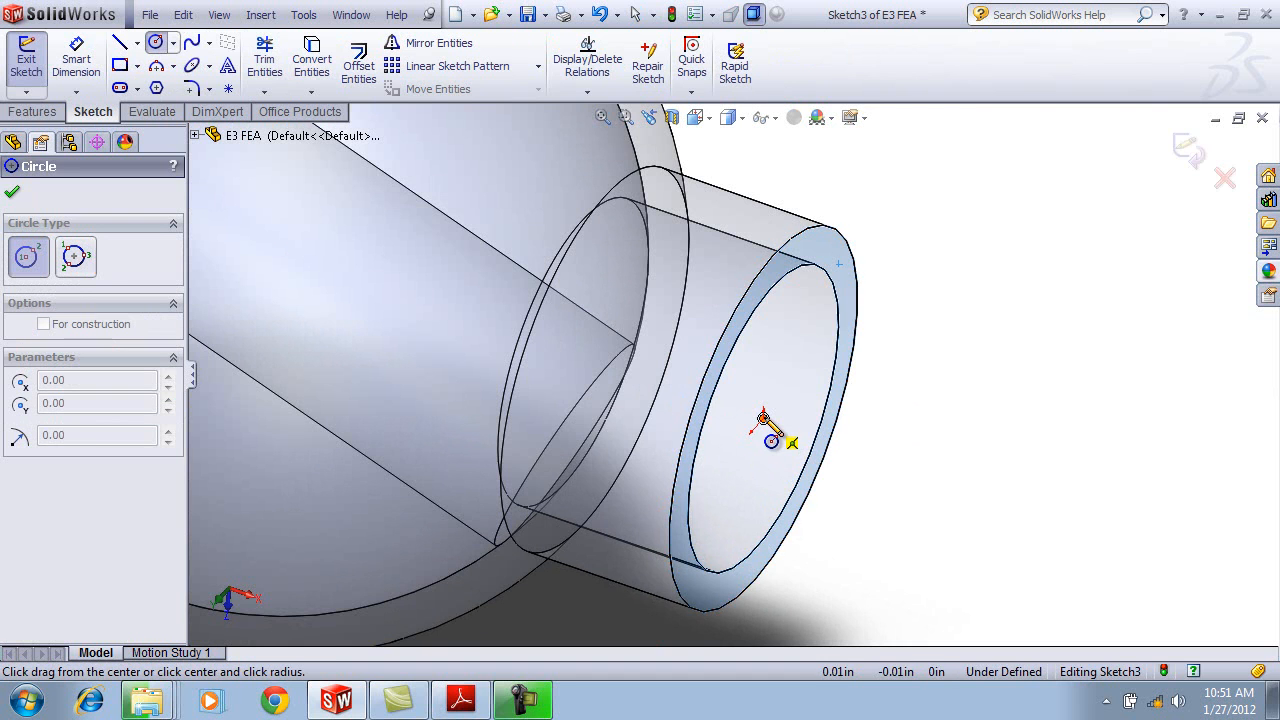
click(849, 281)
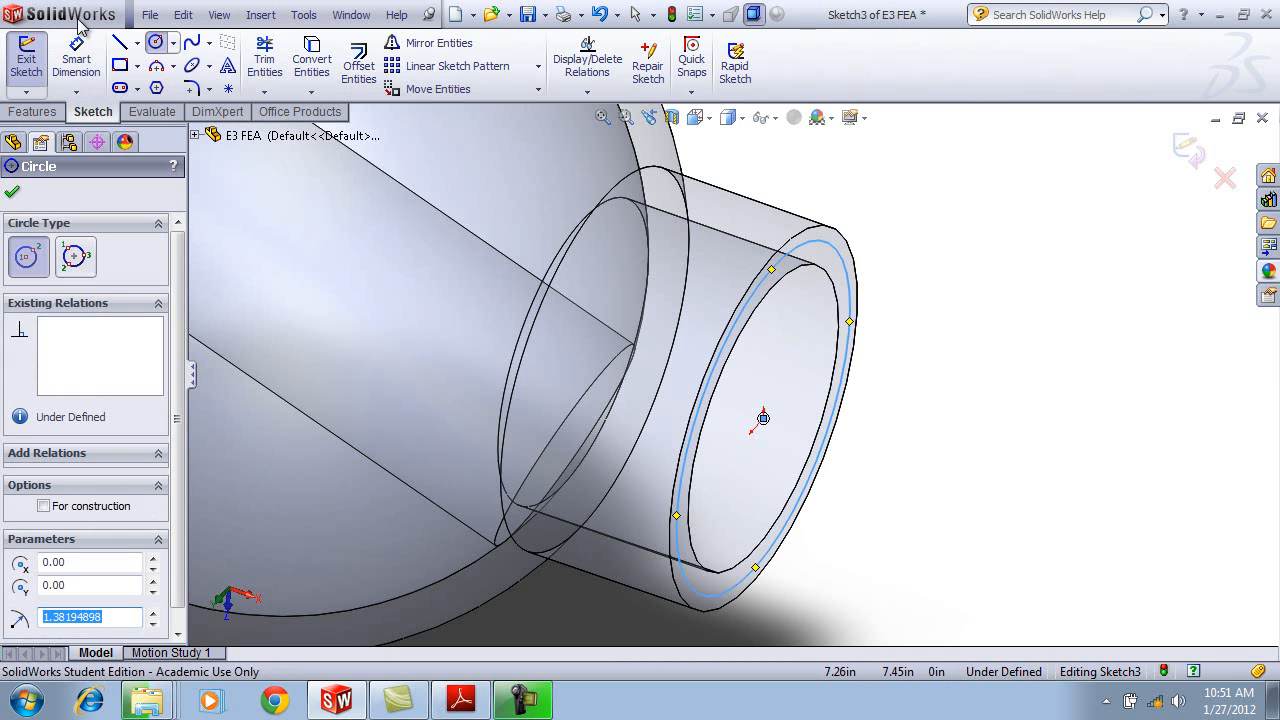
Dimension the circle's diameter and set it to 2.6 in.
click(80, 52)
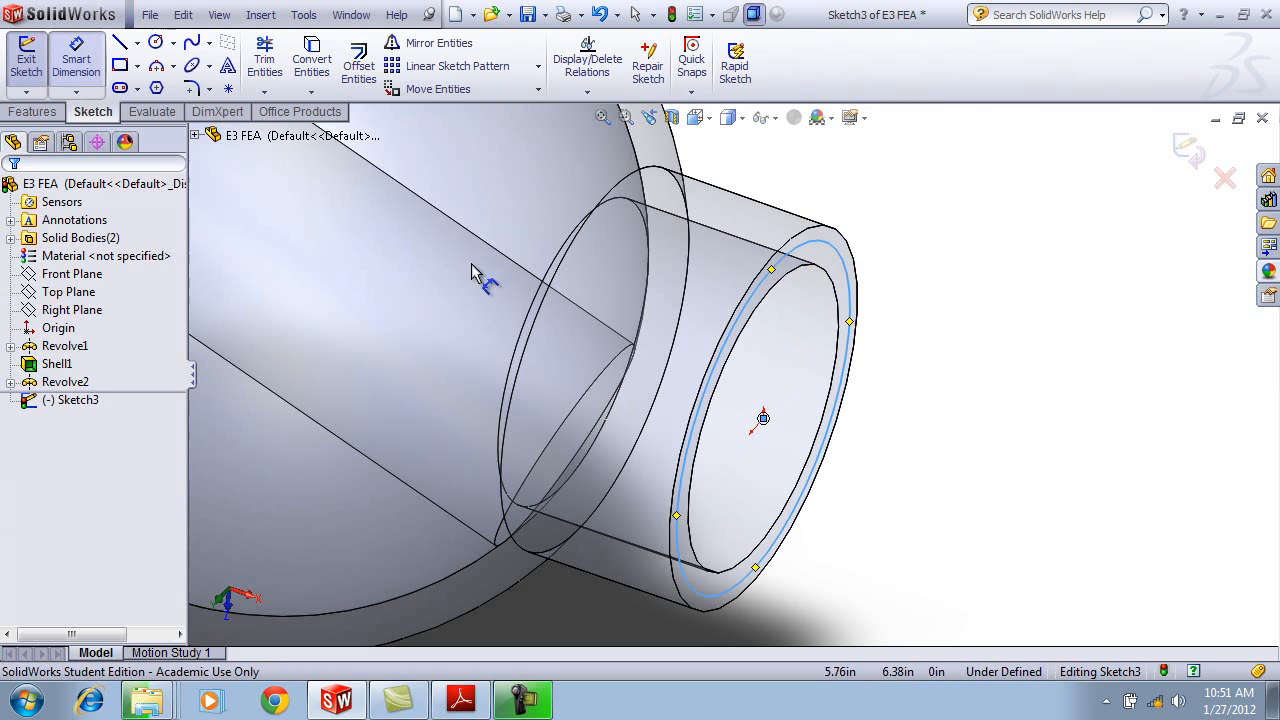
click(835, 254)
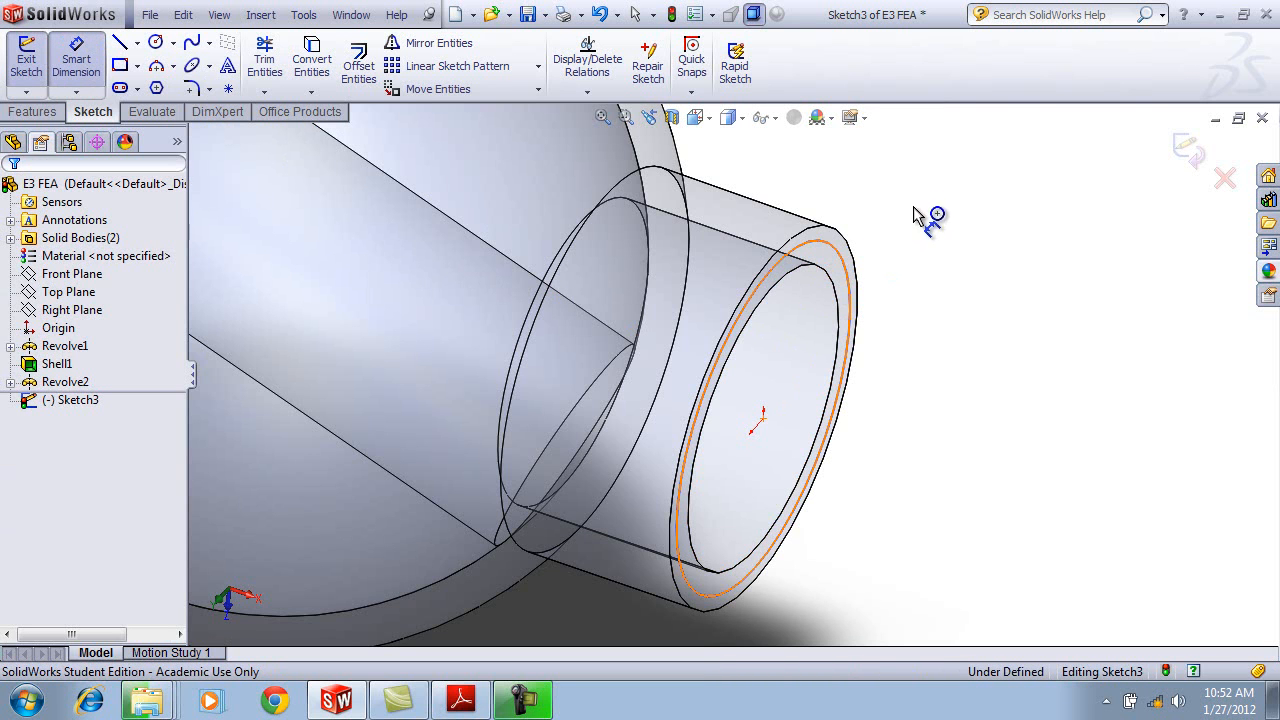
click(858, 183)
text(2)
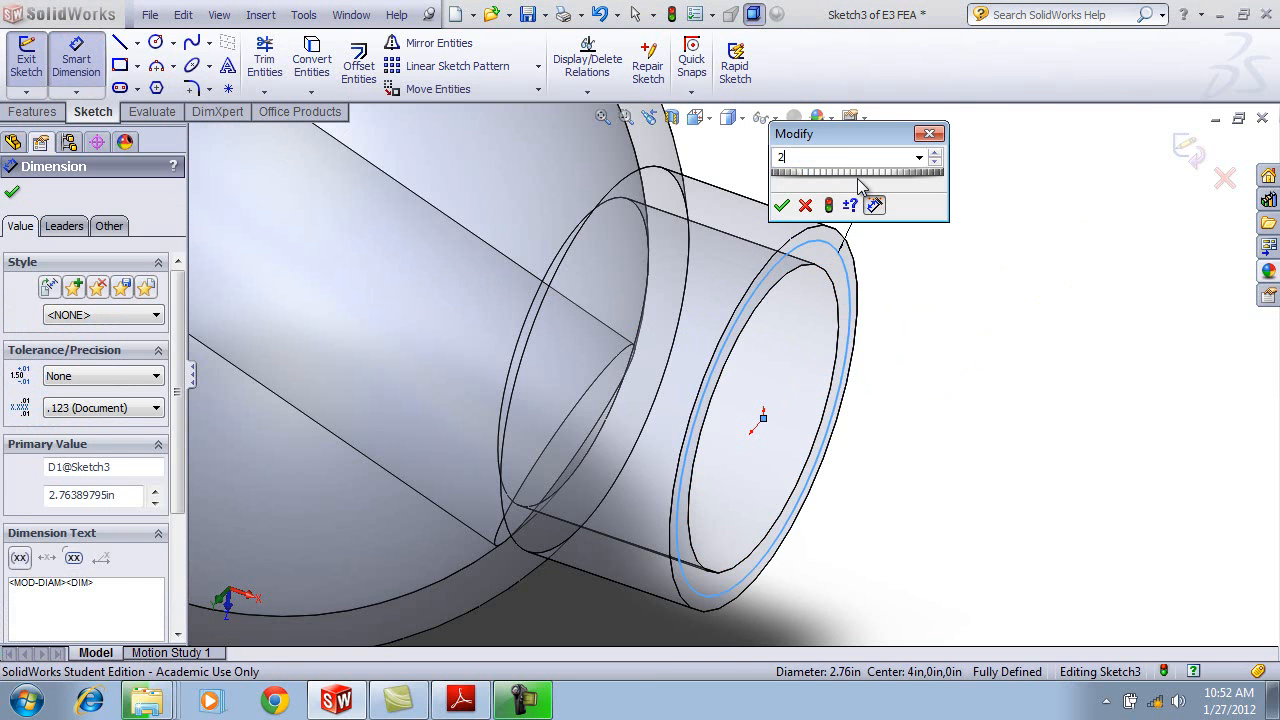
text(.6)
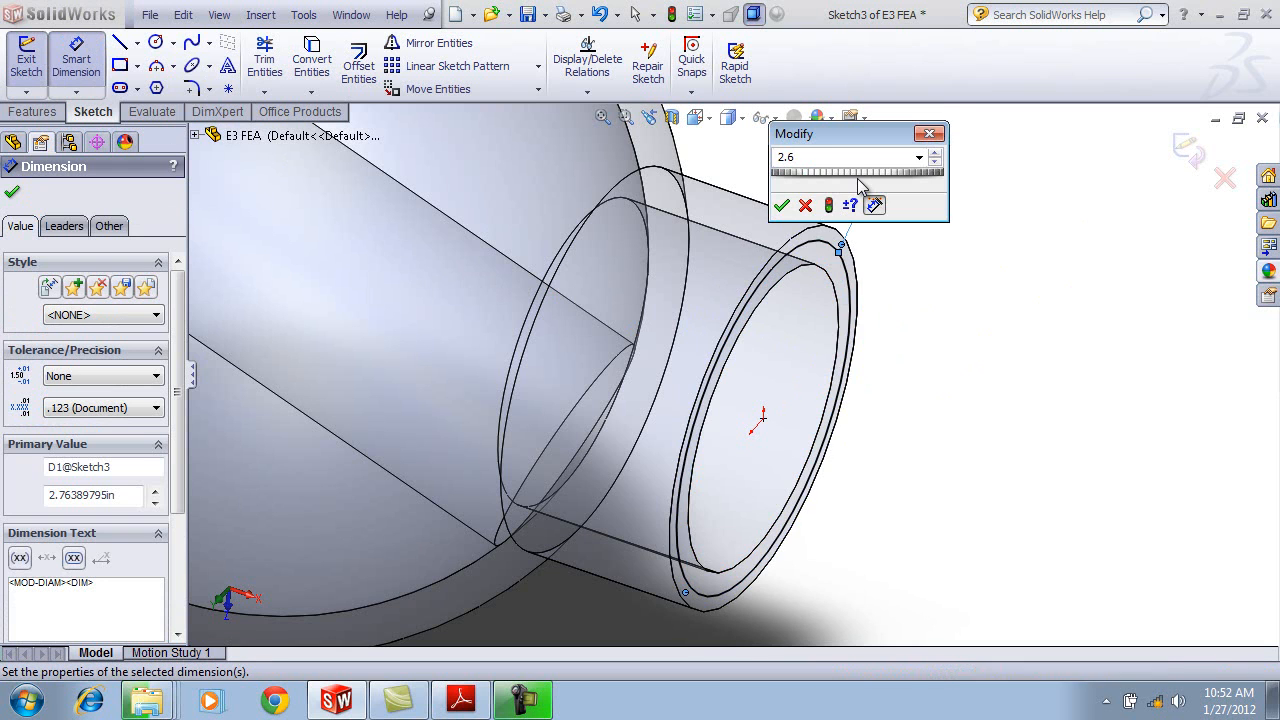
key(Return)
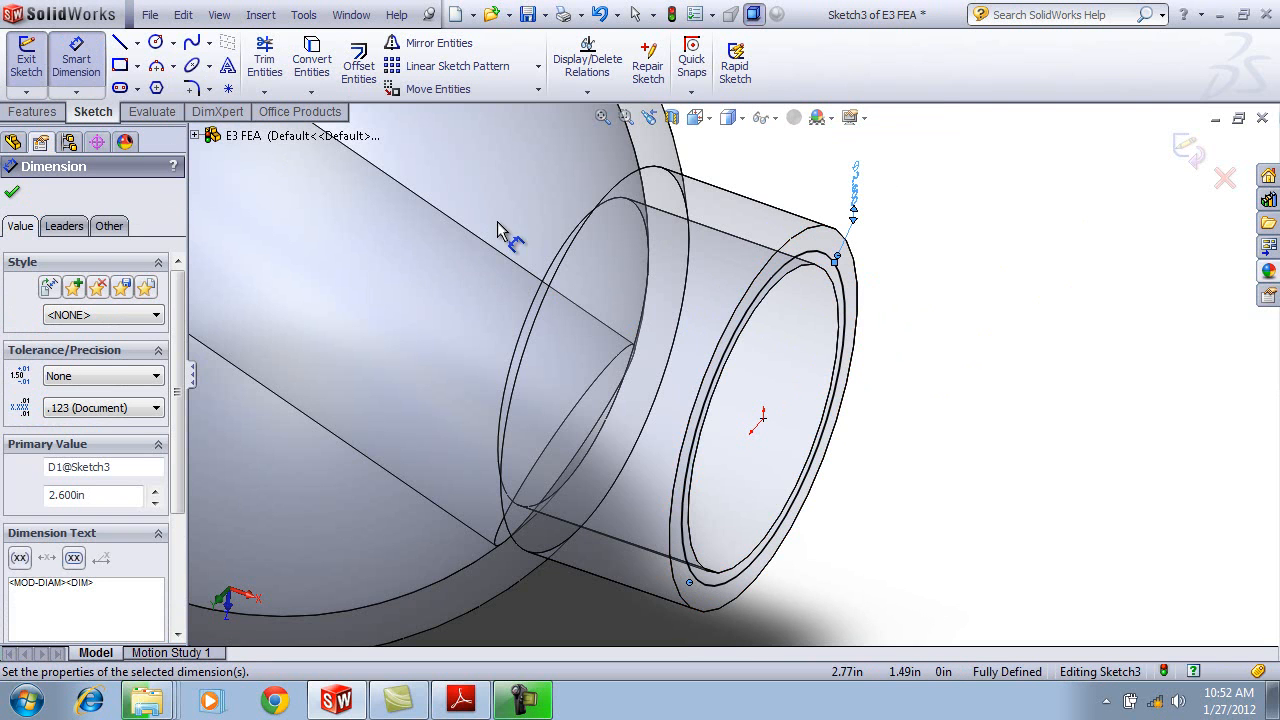
Extrude the circle outward from the end face by a blind depth of 0.30 in to cap the opening.
click(38, 115)
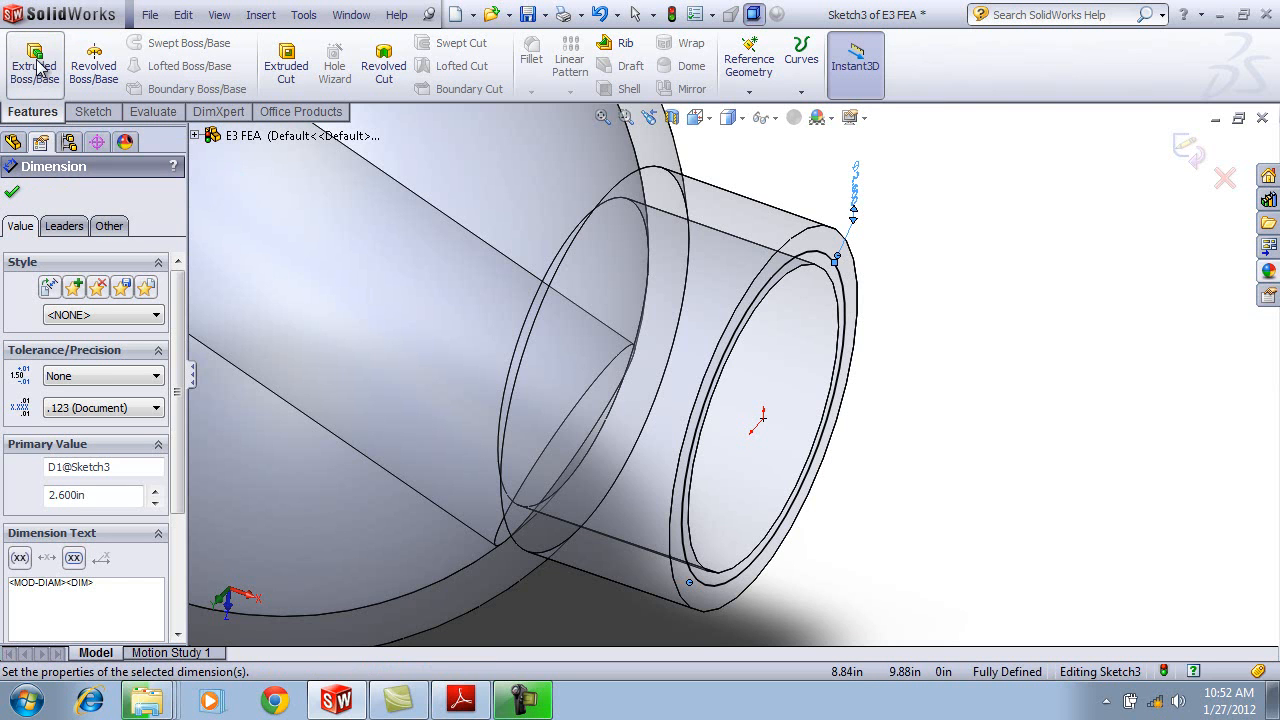
click(42, 70)
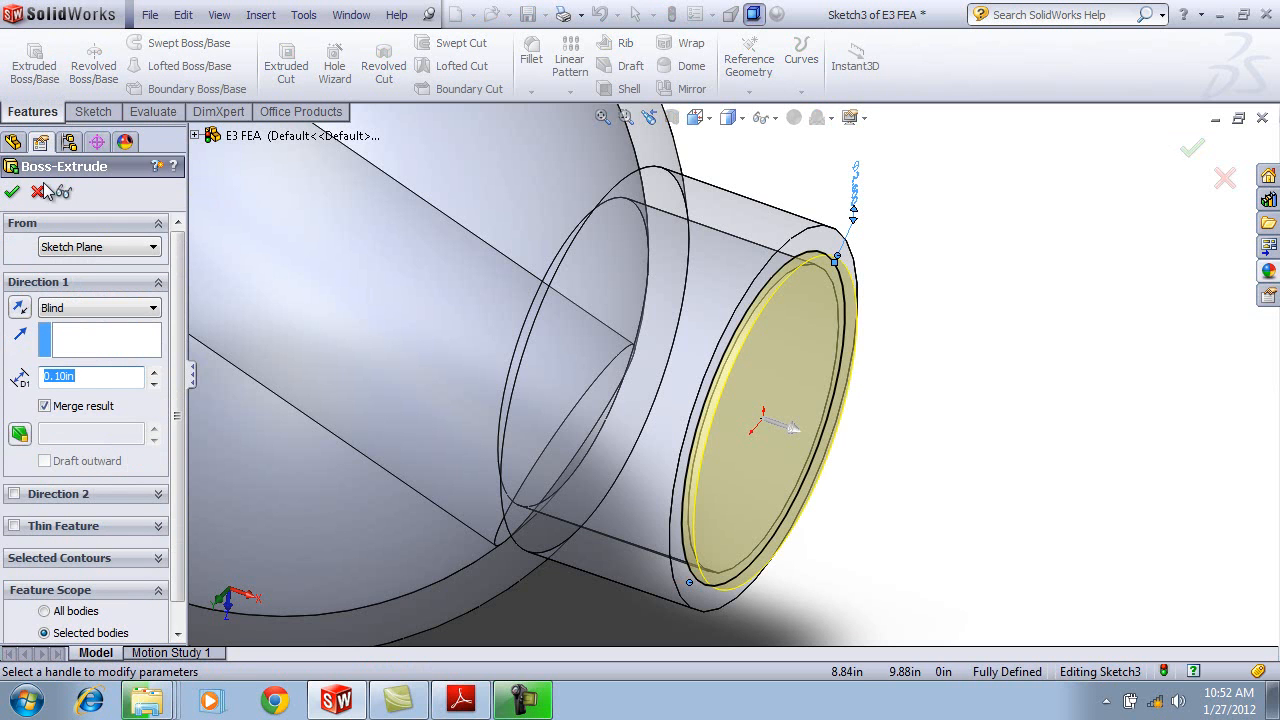
text(.3)
click(13, 192)
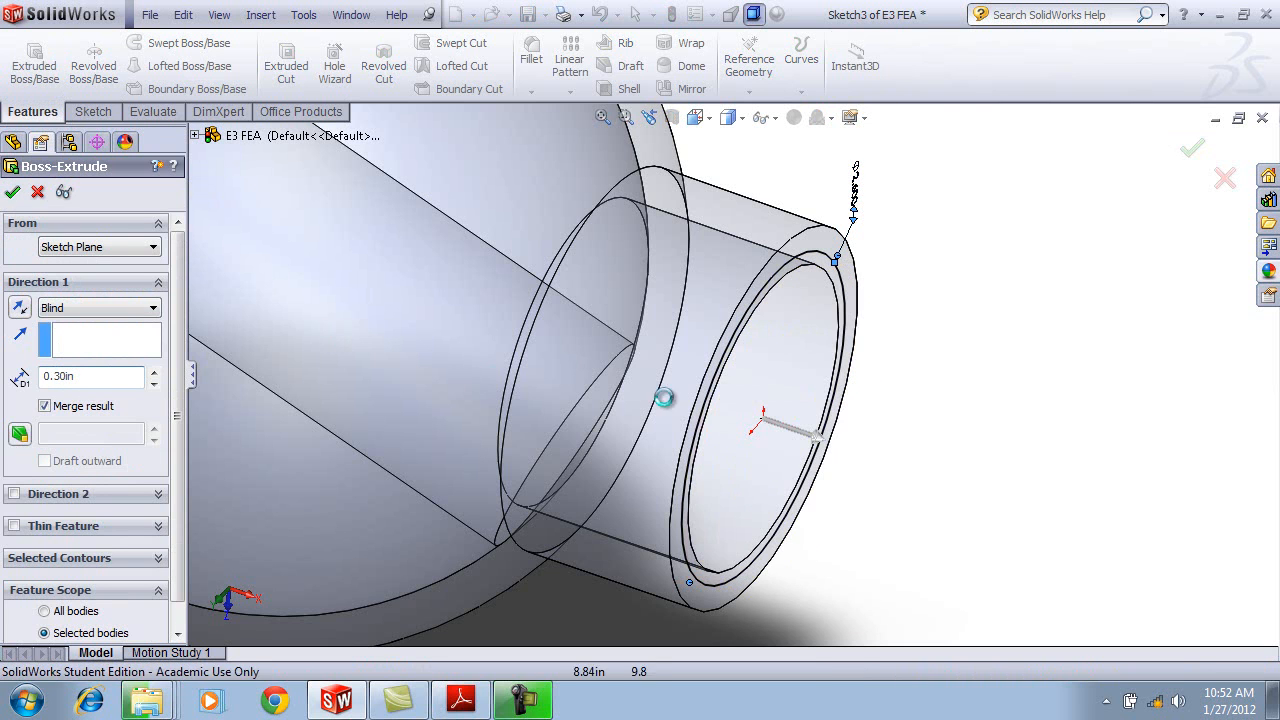
click(945, 362)
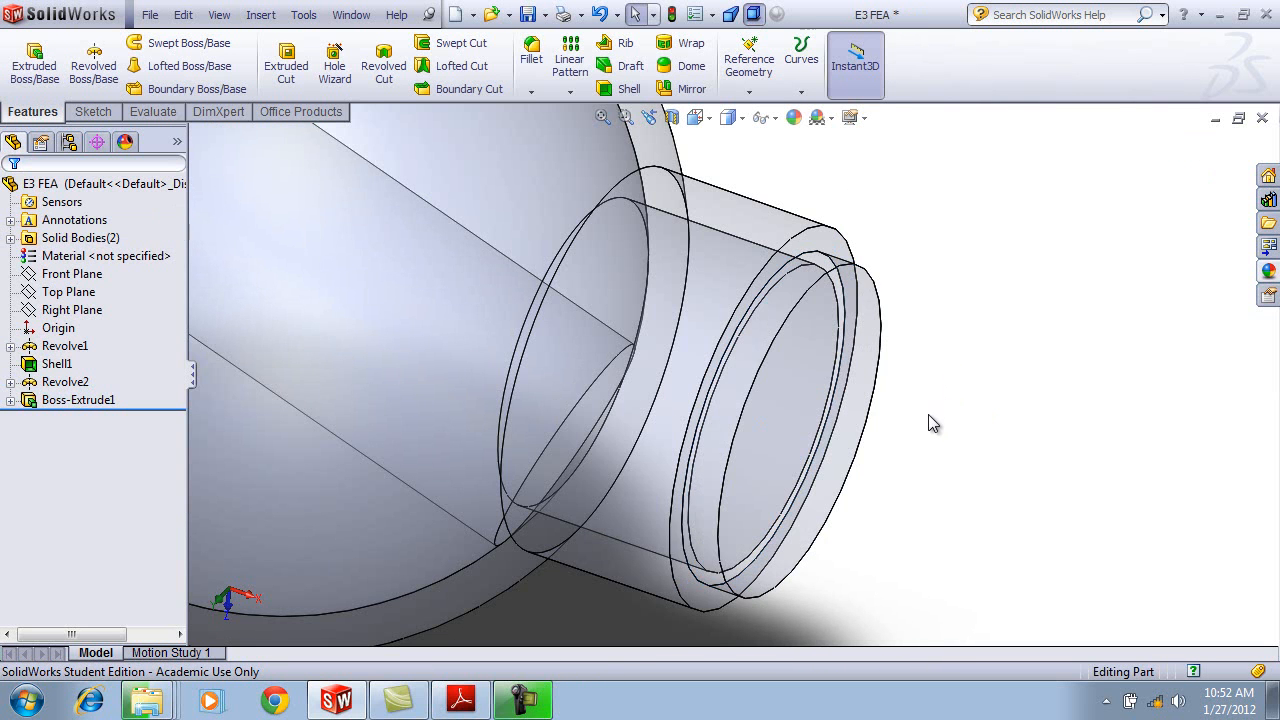
Mirror the end cap extrusion about the Right Plane onto the opposite cylindrical end.
scroll(908, 437, up, 5)
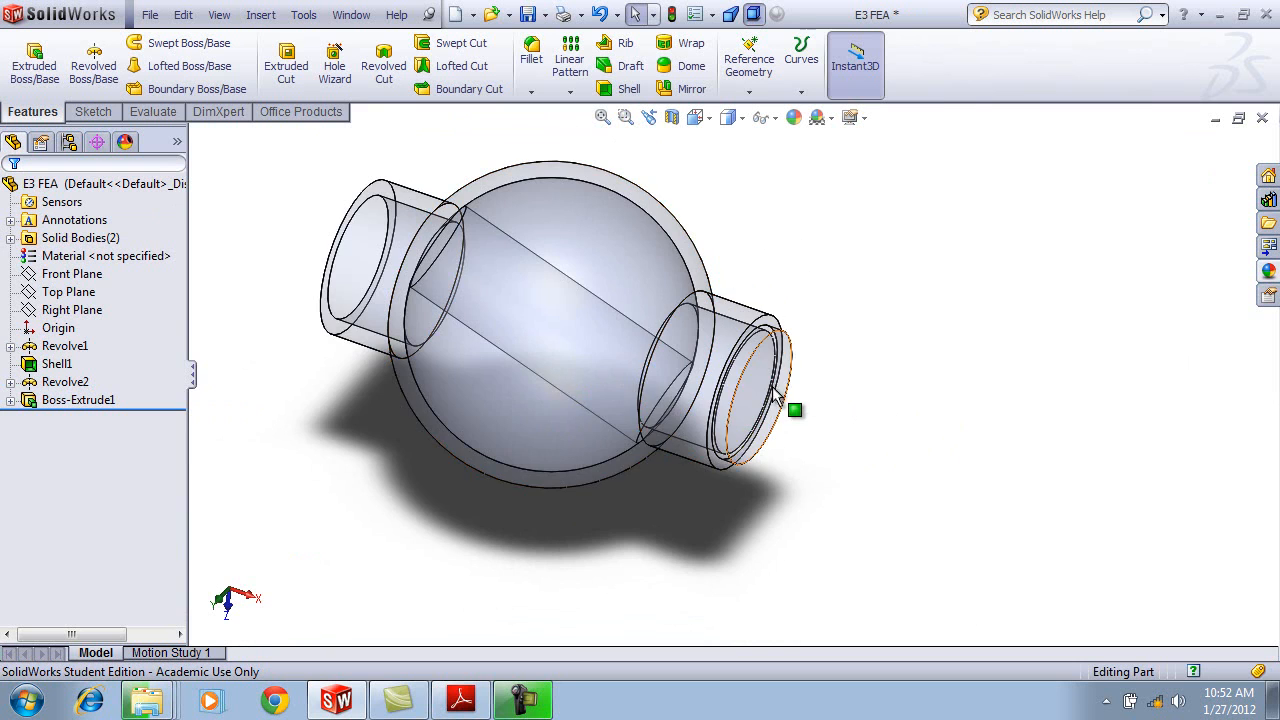
scroll(774, 394, down, 3)
scroll(775, 400, down, 2)
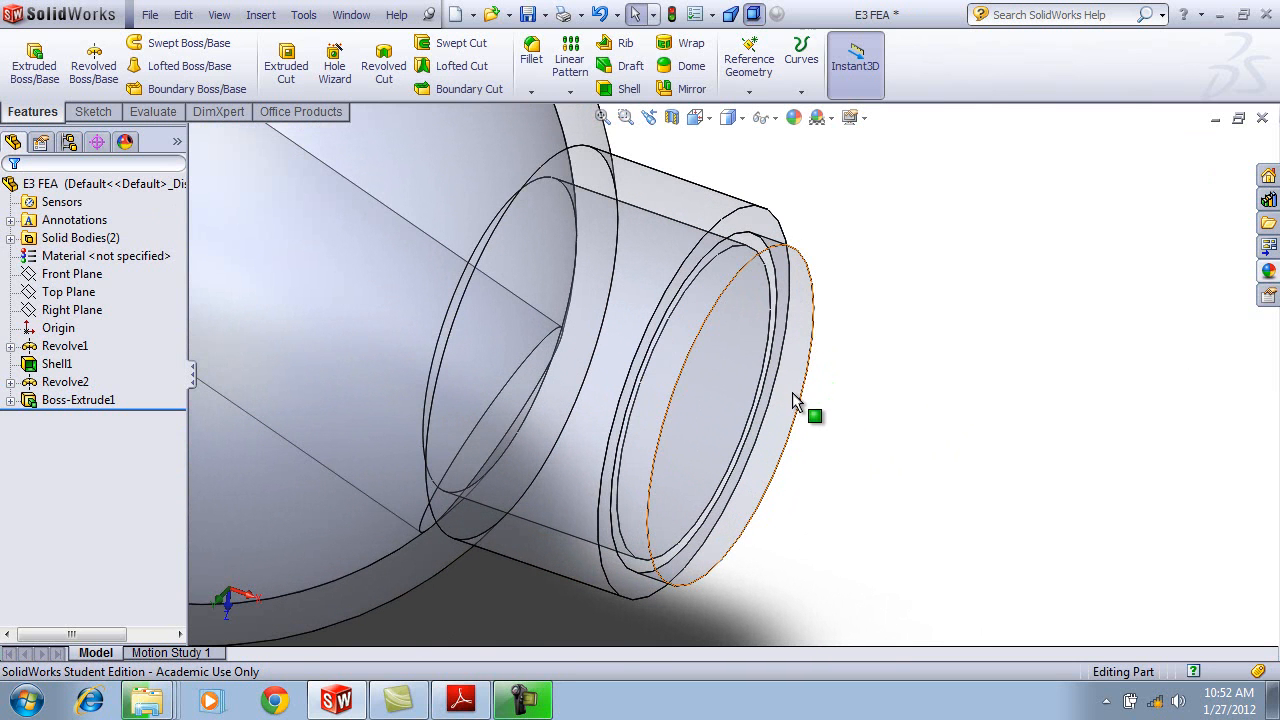
scroll(857, 462, up, 5)
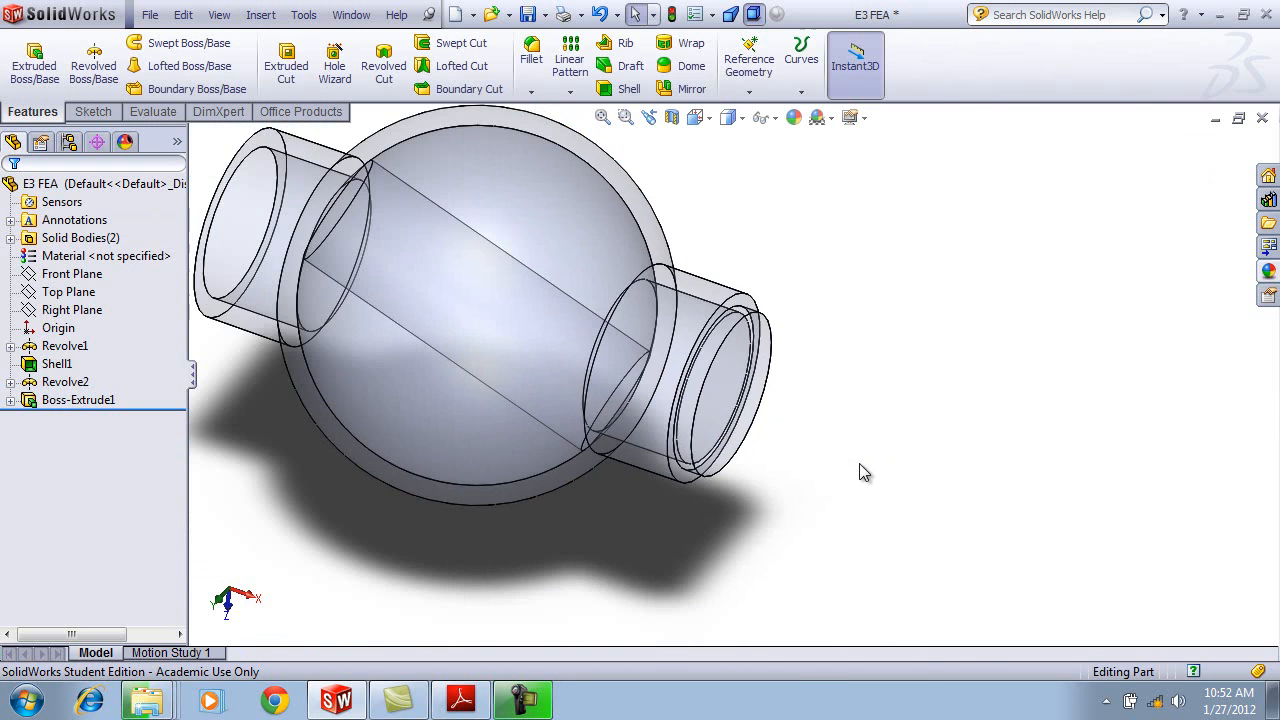
scroll(770, 443, up, 1)
scroll(445, 262, down, 2)
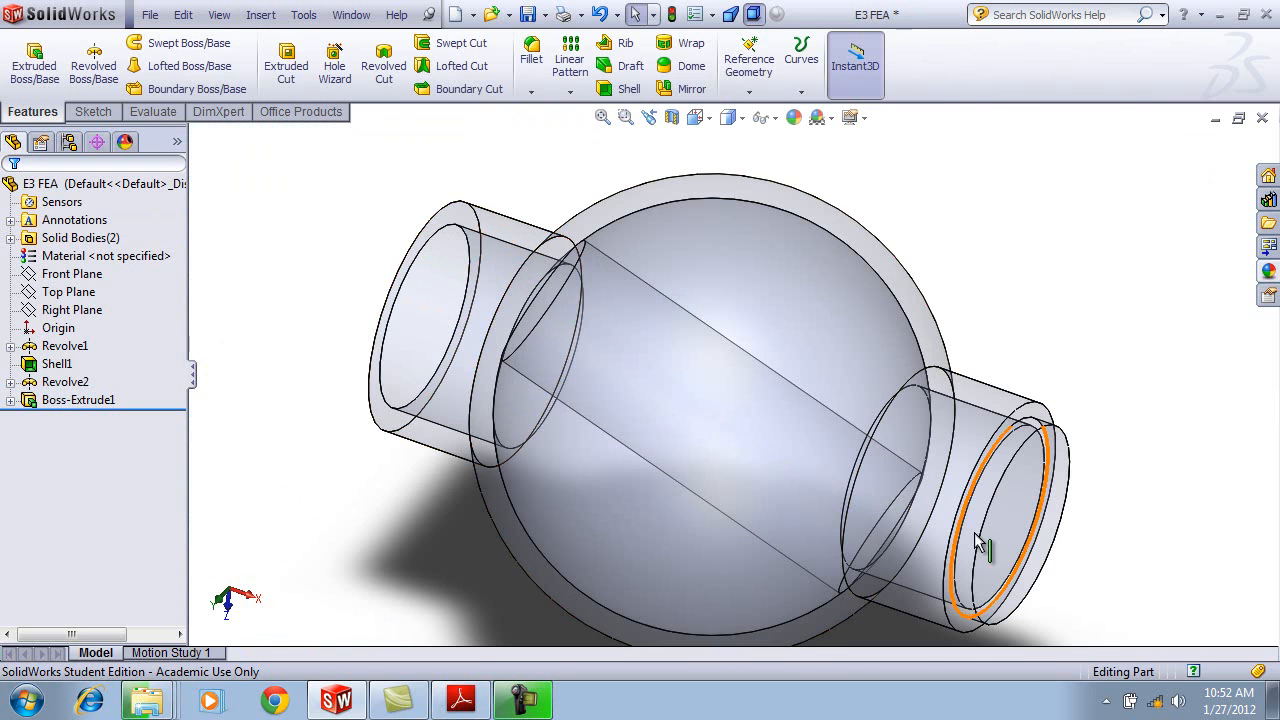
click(62, 292)
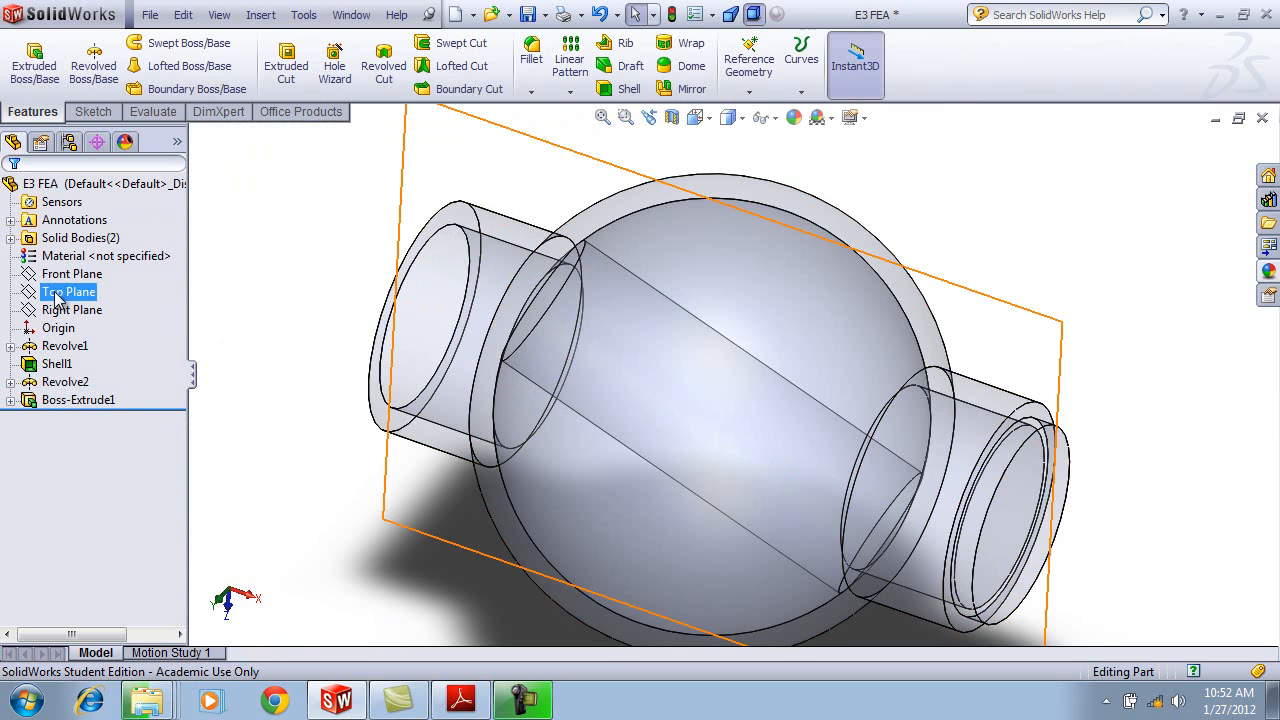
click(57, 312)
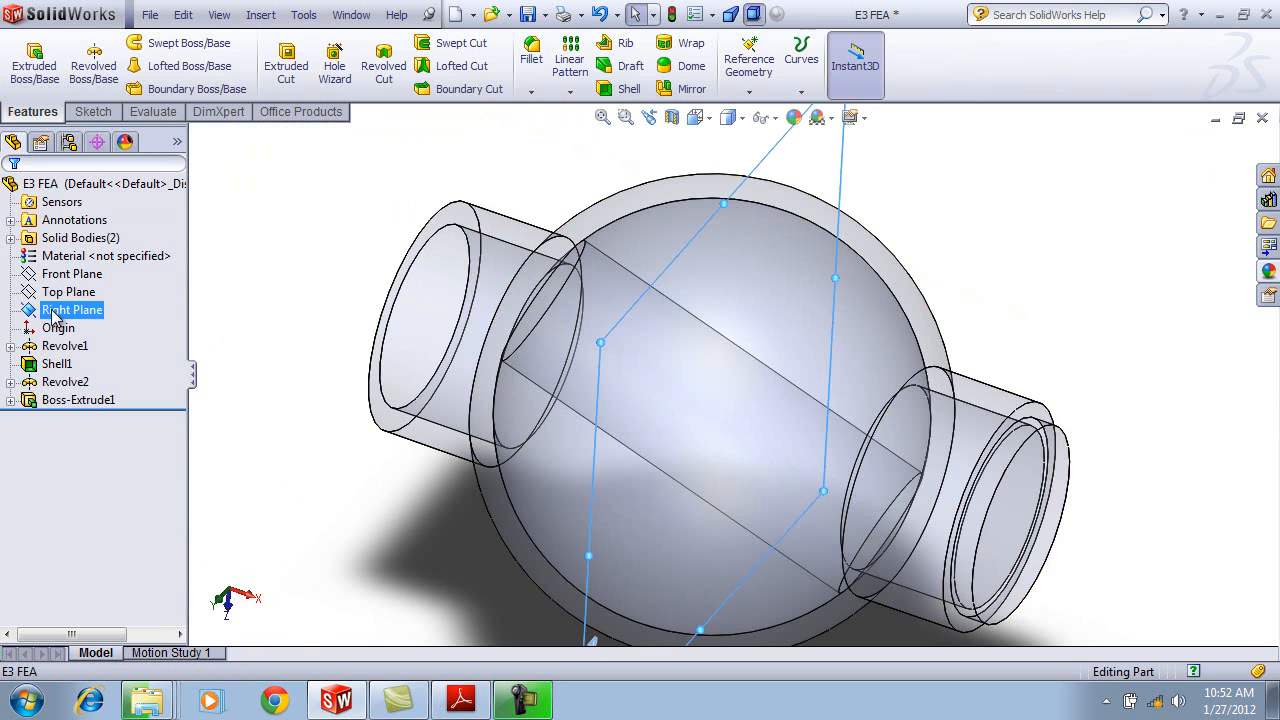
ctrl+click(62, 400)
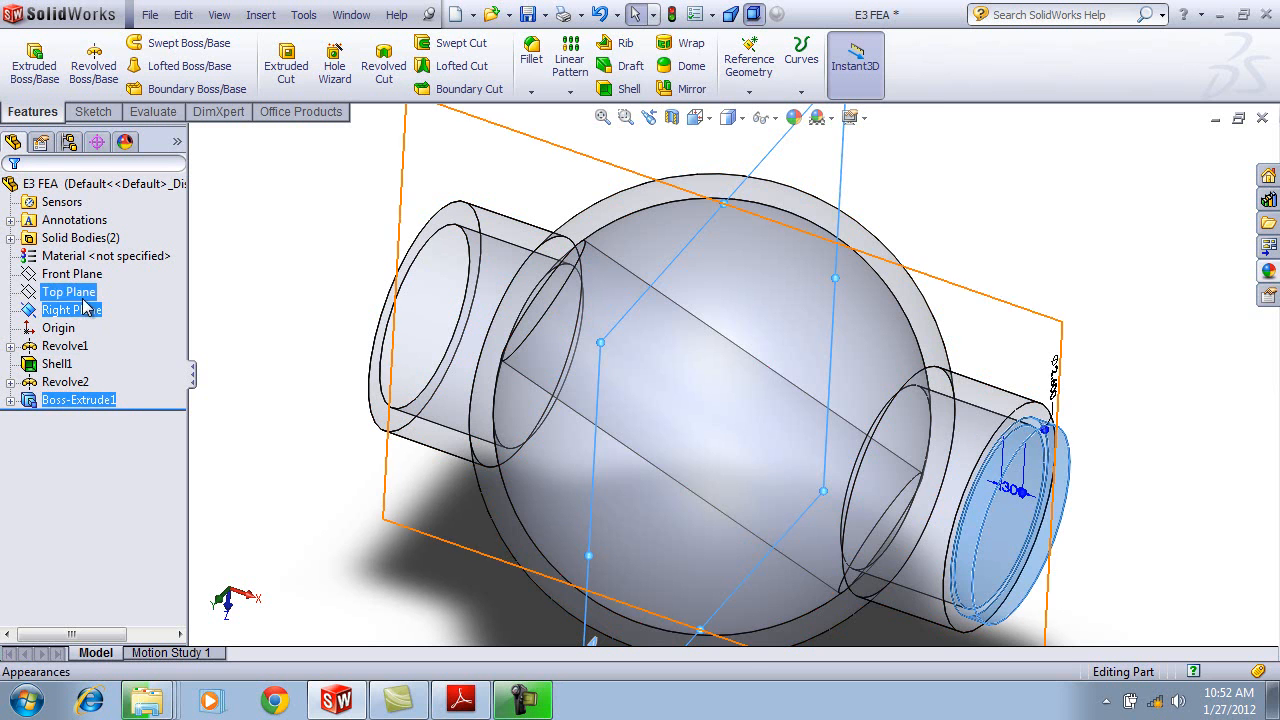
ctrl+click(62, 384)
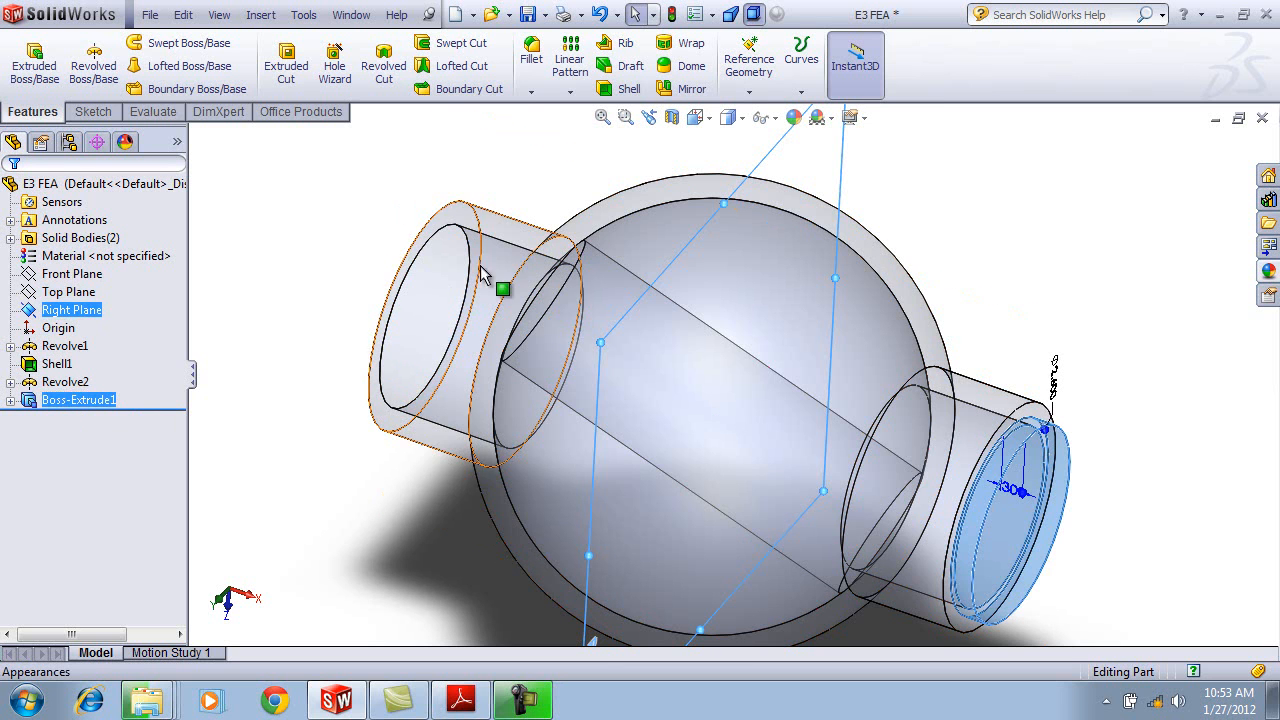
click(676, 98)
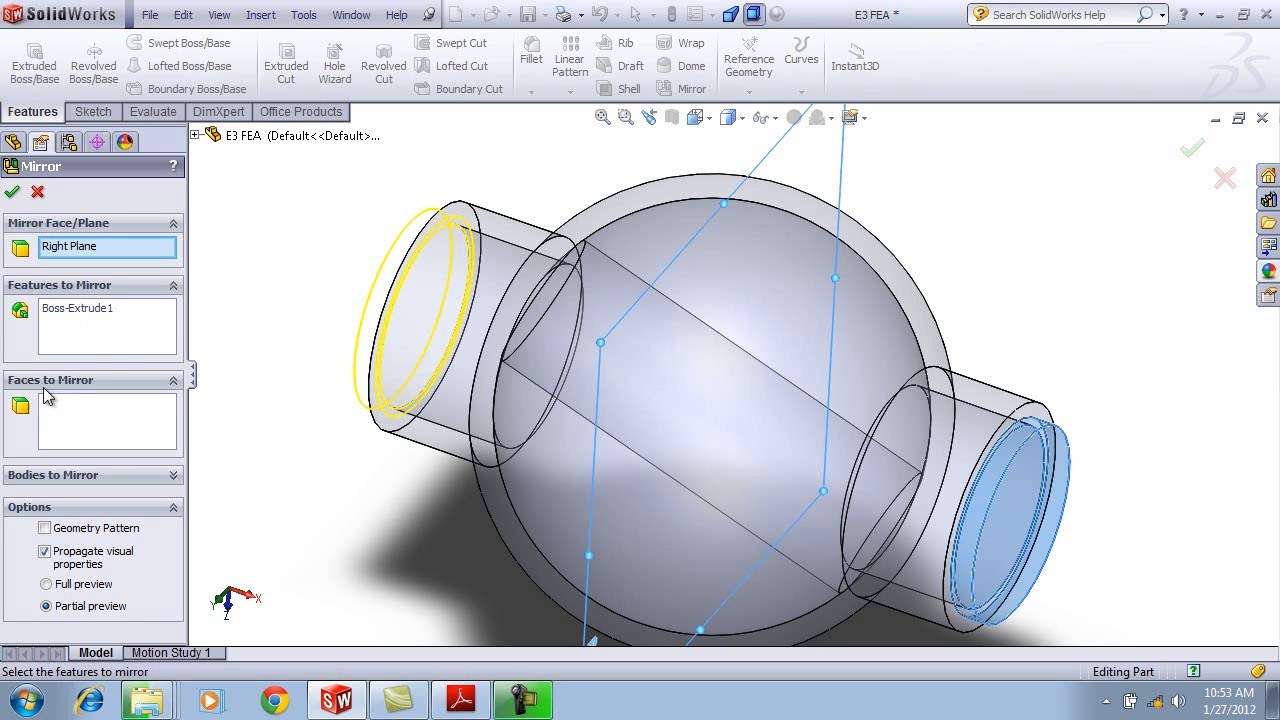
click(14, 193)
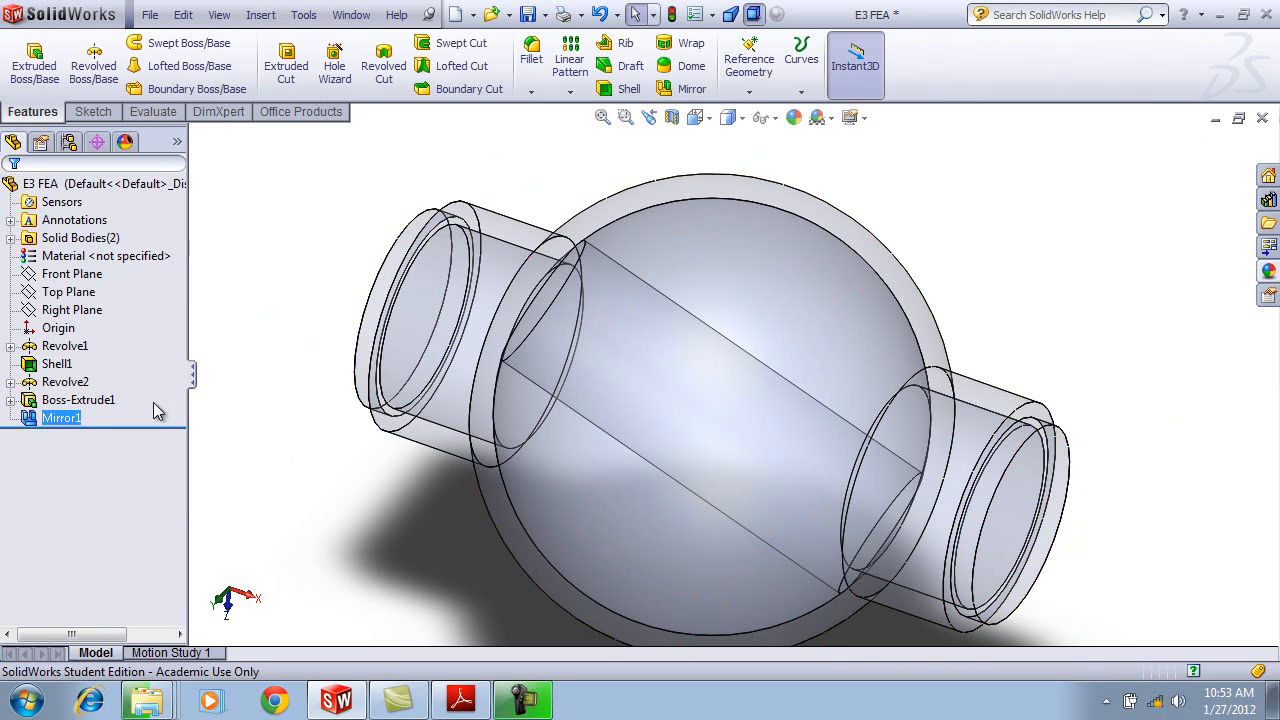
Turn off the merge option in the end cap extrusion so the cap is a separate solid body.
ctrl+click(60, 401)
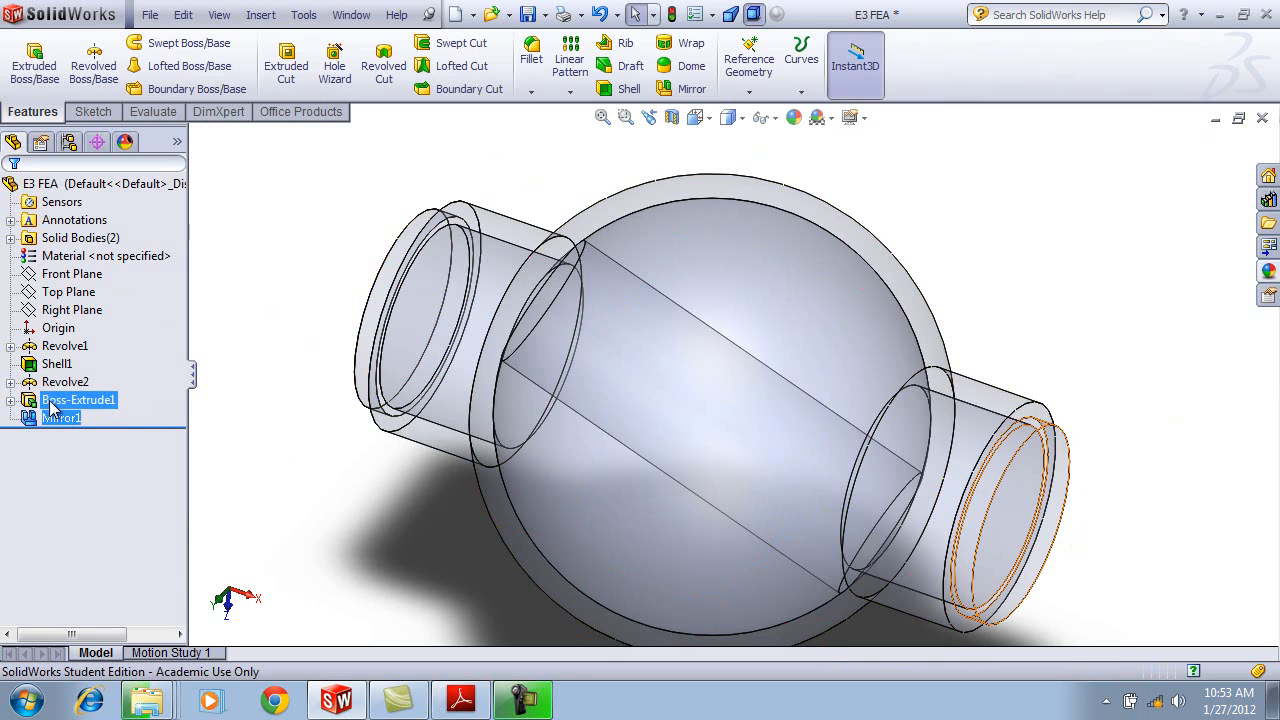
right_click(55, 405)
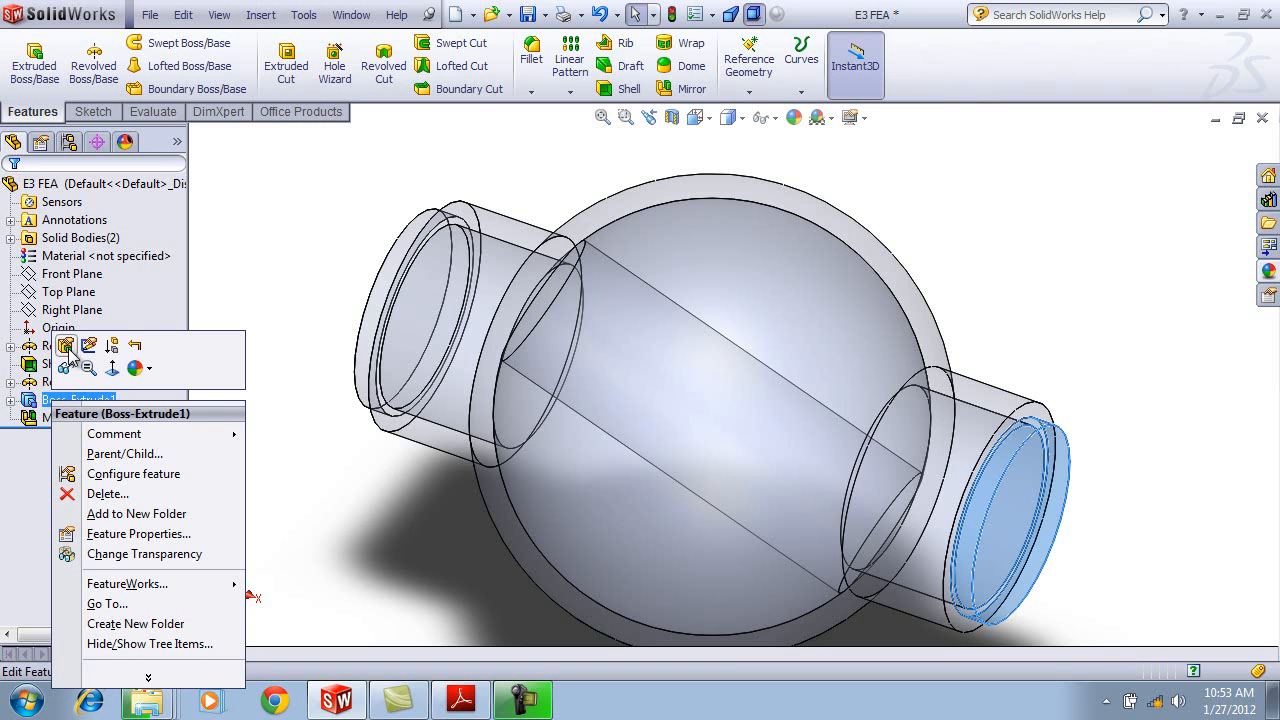
click(66, 345)
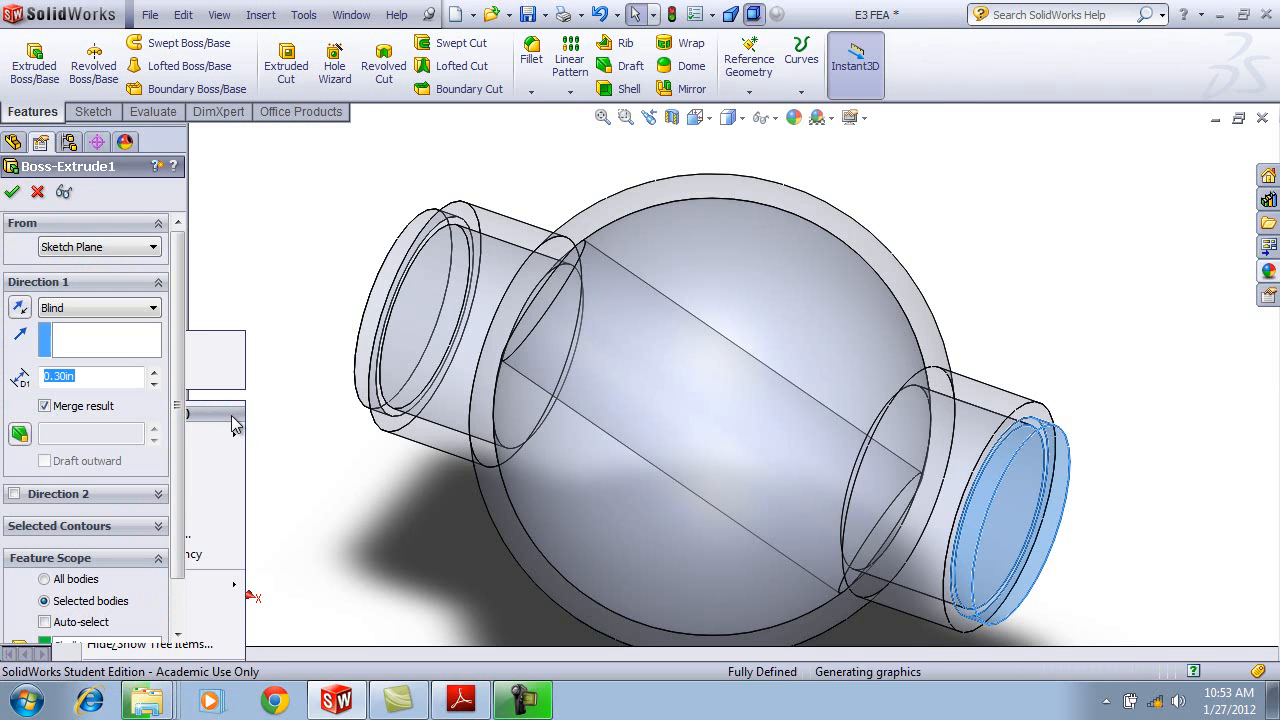
click(45, 406)
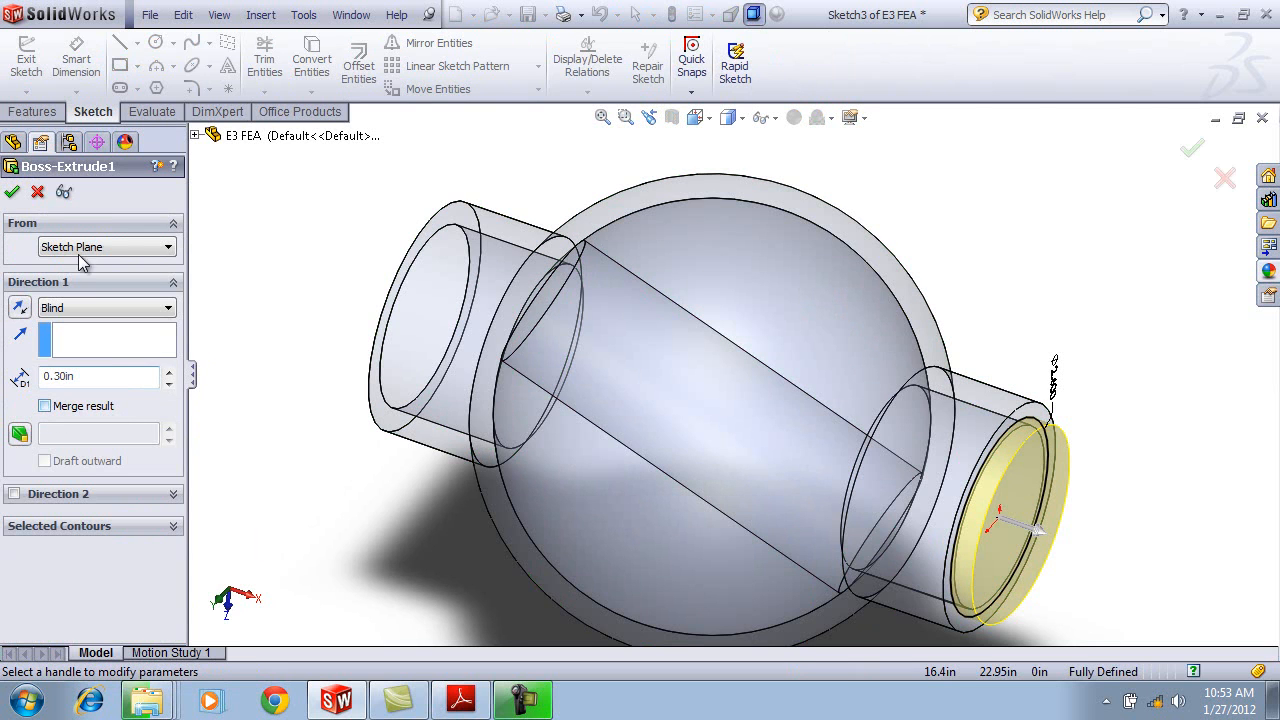
click(13, 193)
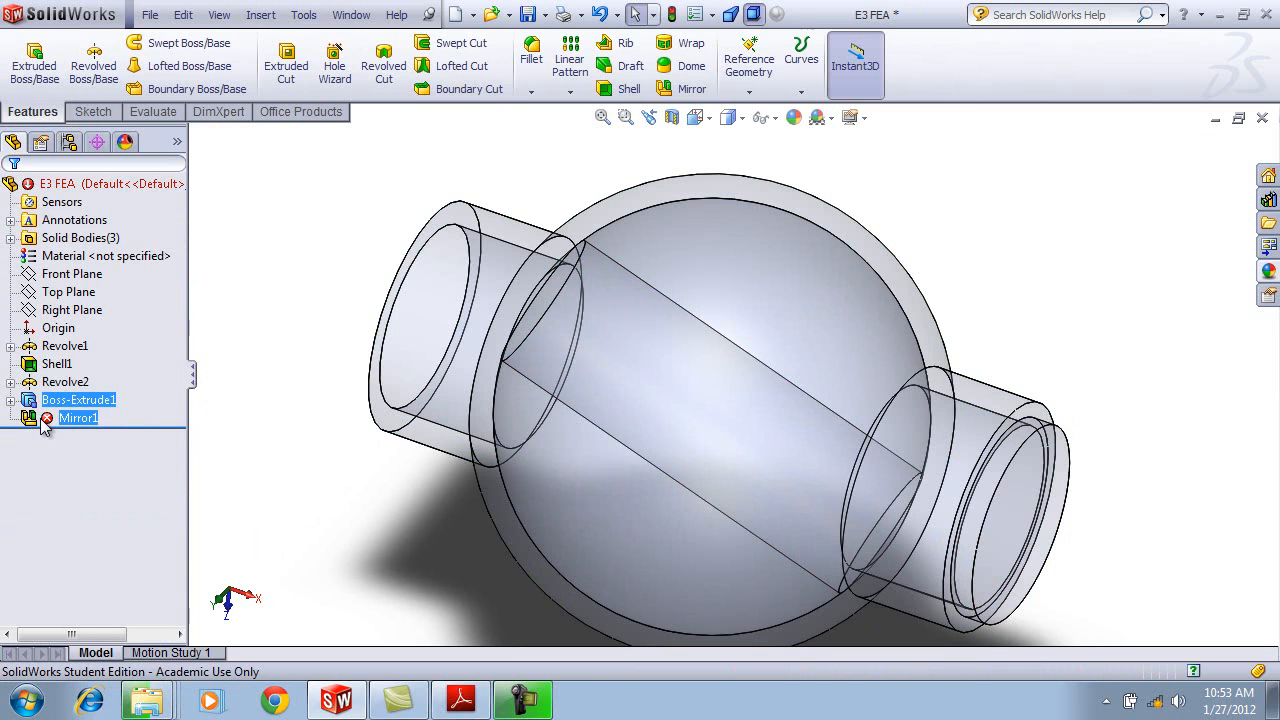
Try to redefine the mirror feature by reselecting the unmerged end cap extrusion as the feature to mirror.
mouse_move(40, 420)
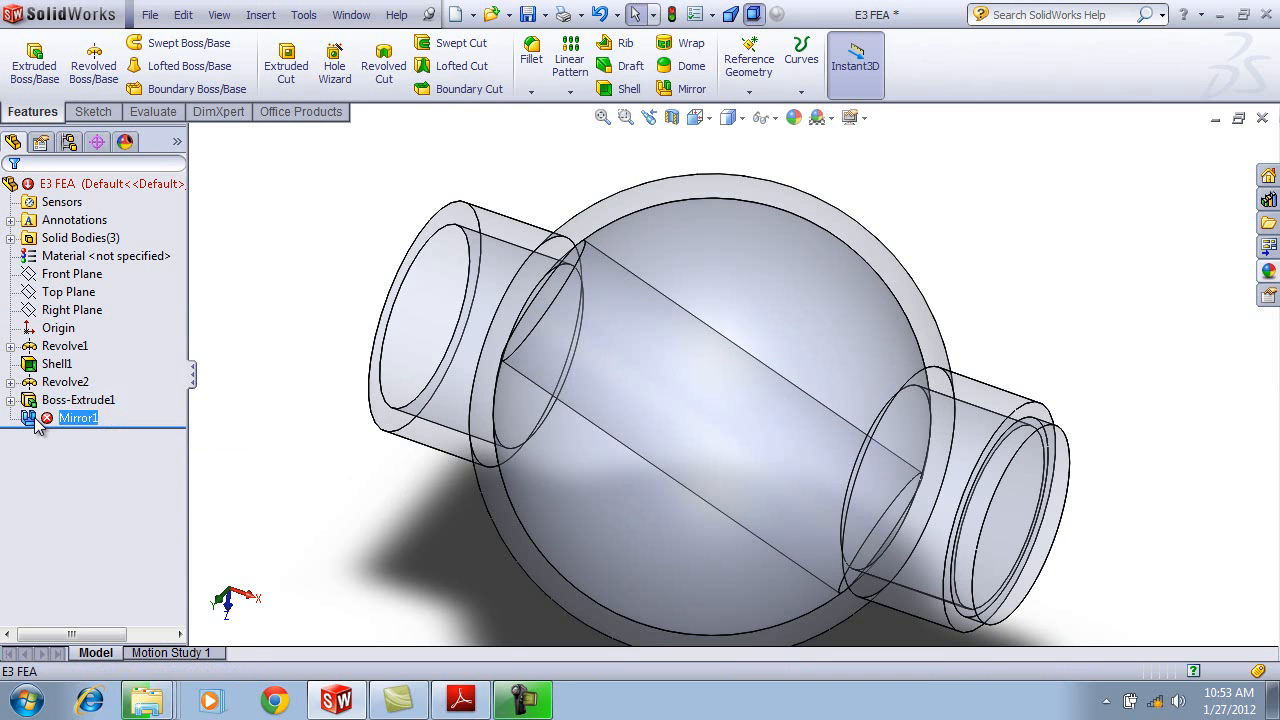
right_click(40, 420)
click(55, 357)
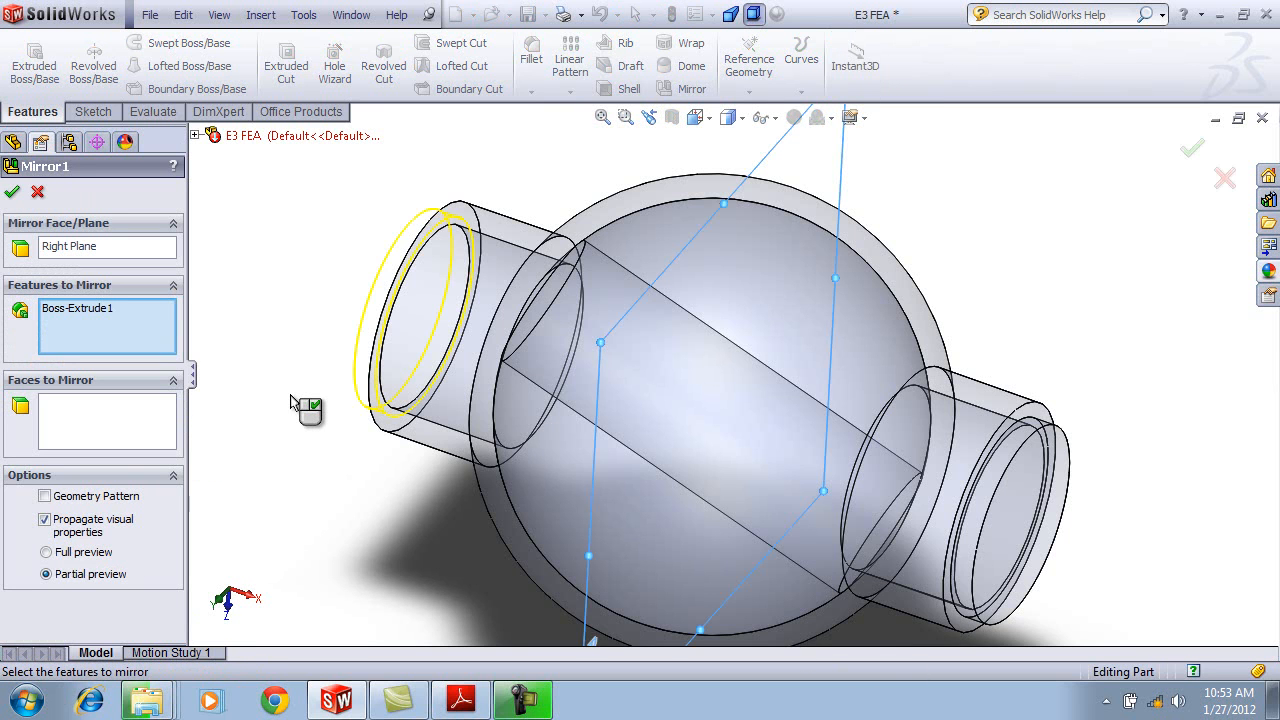
click(80, 309)
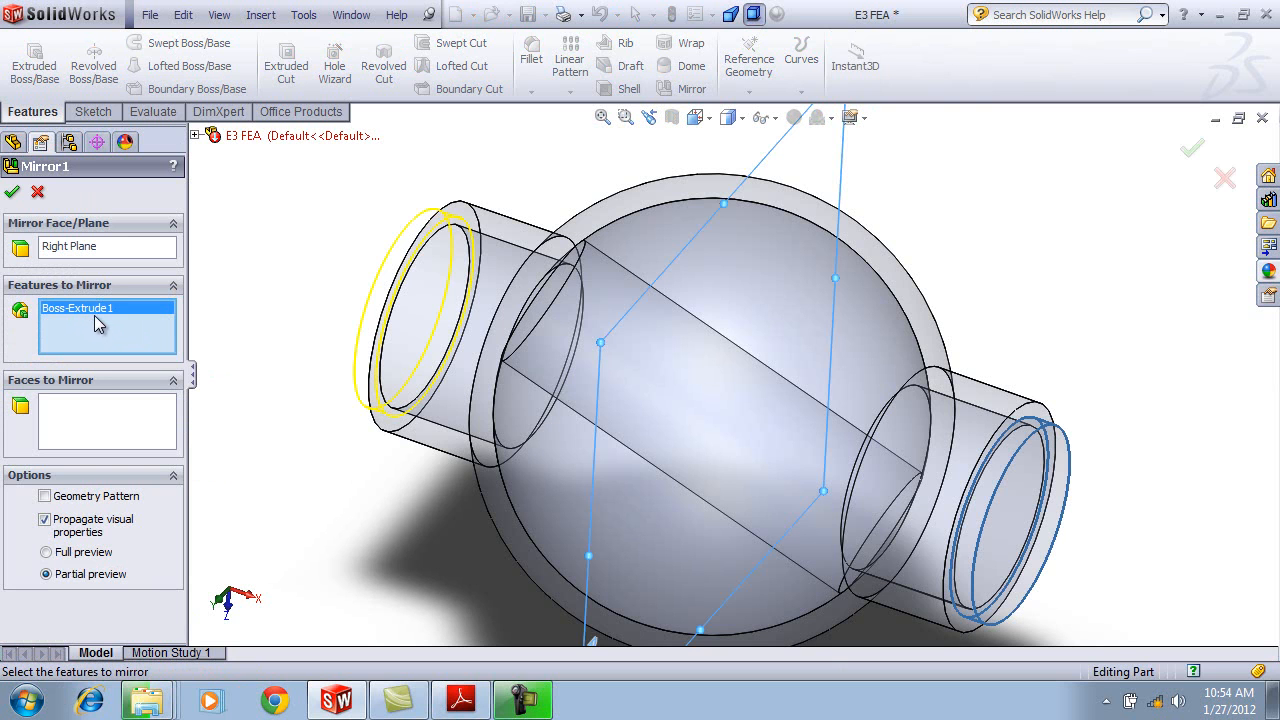
key(Delete)
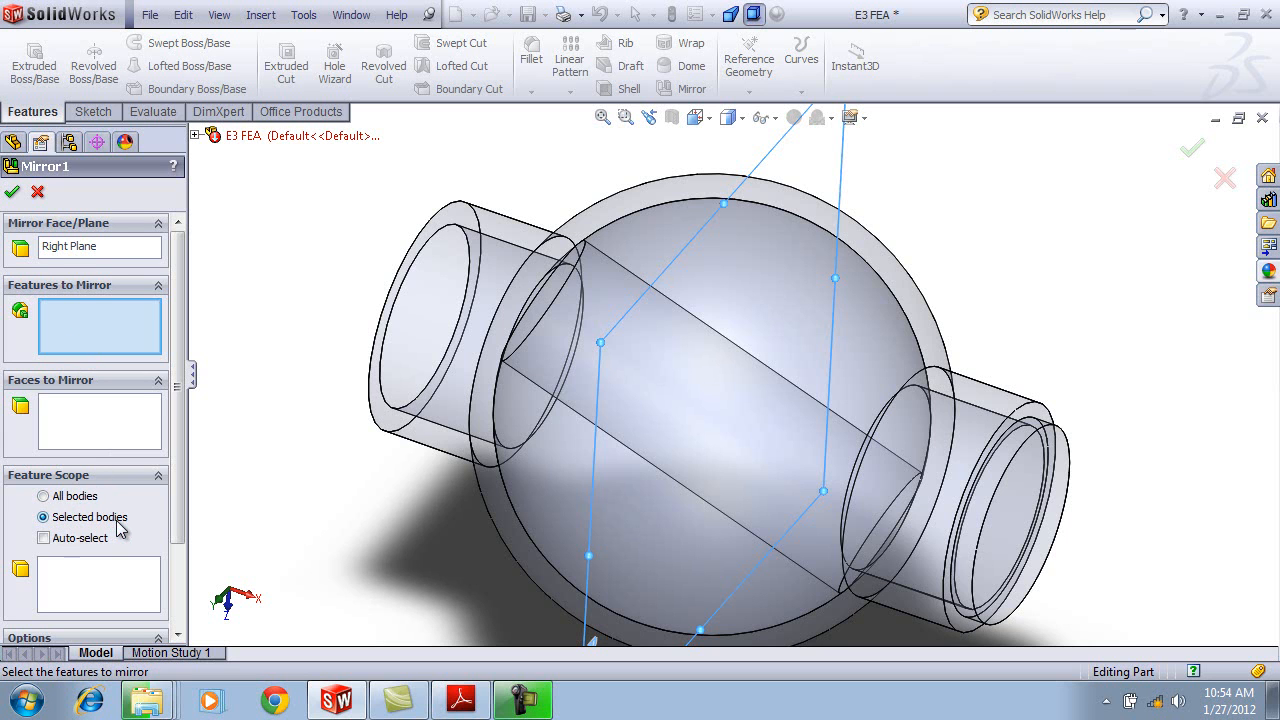
click(1043, 562)
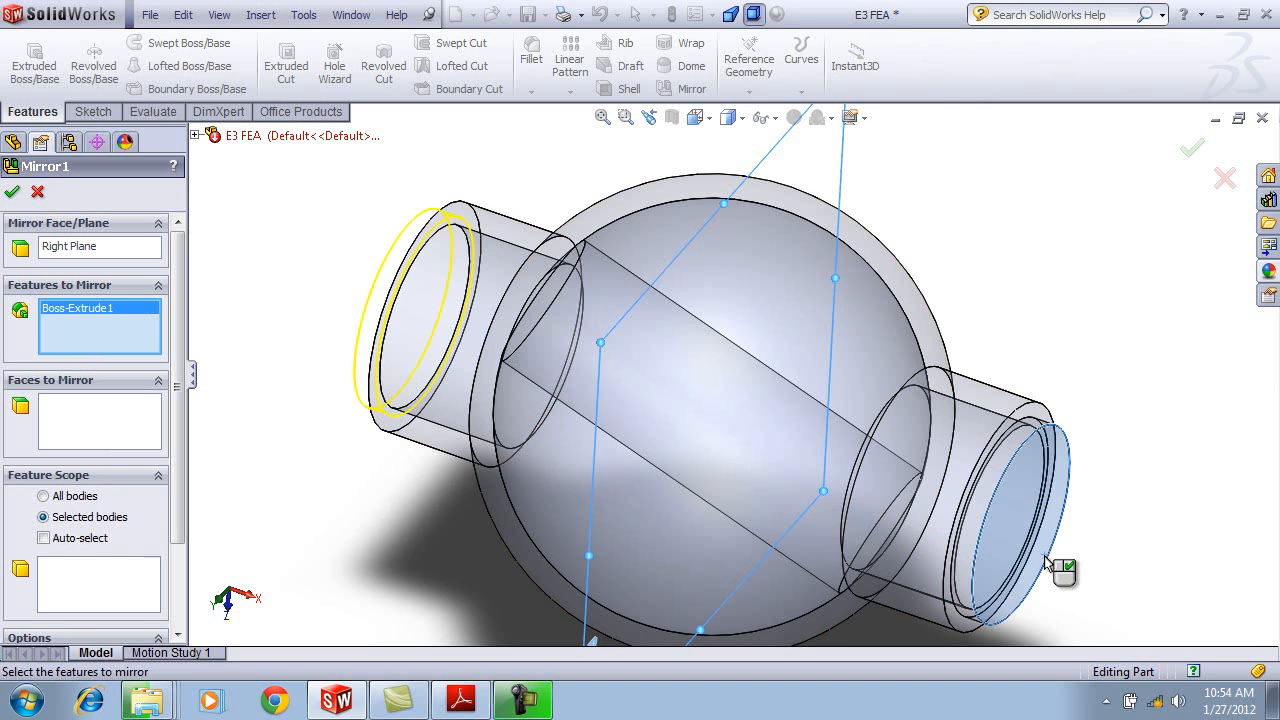
click(12, 192)
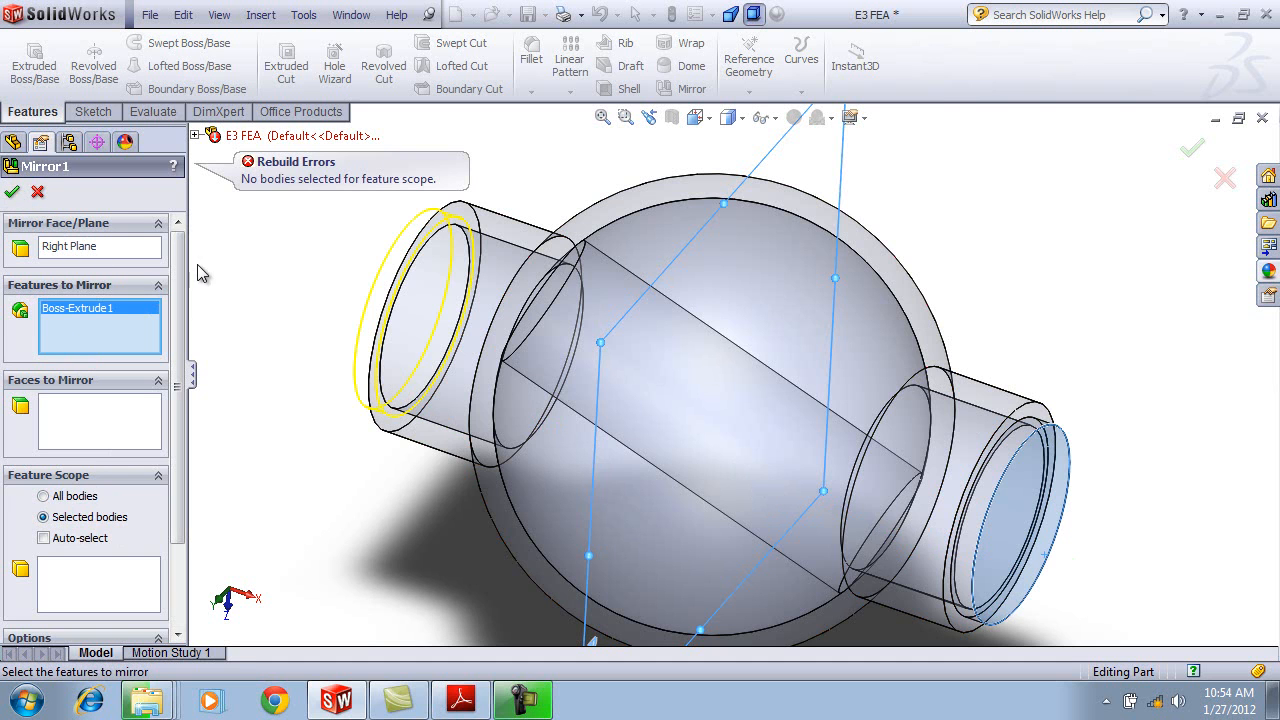
click(38, 192)
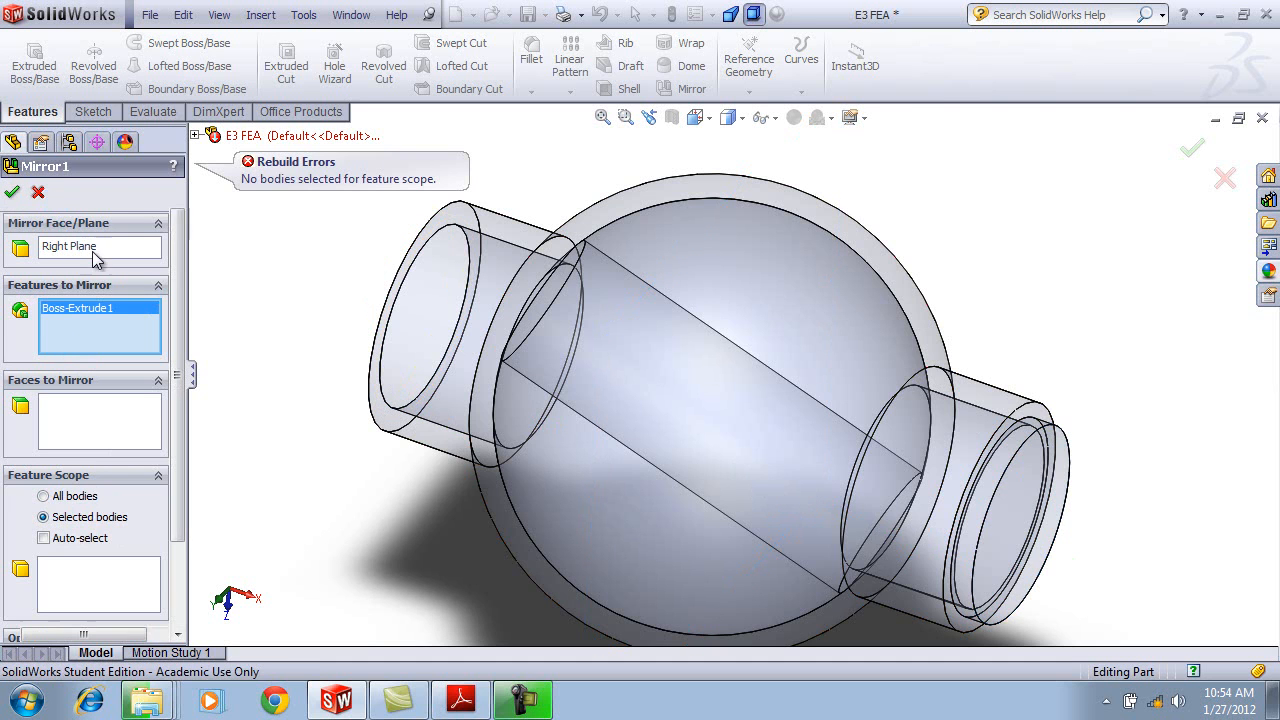
Delete the failed mirror feature.
mouse_move(35, 422)
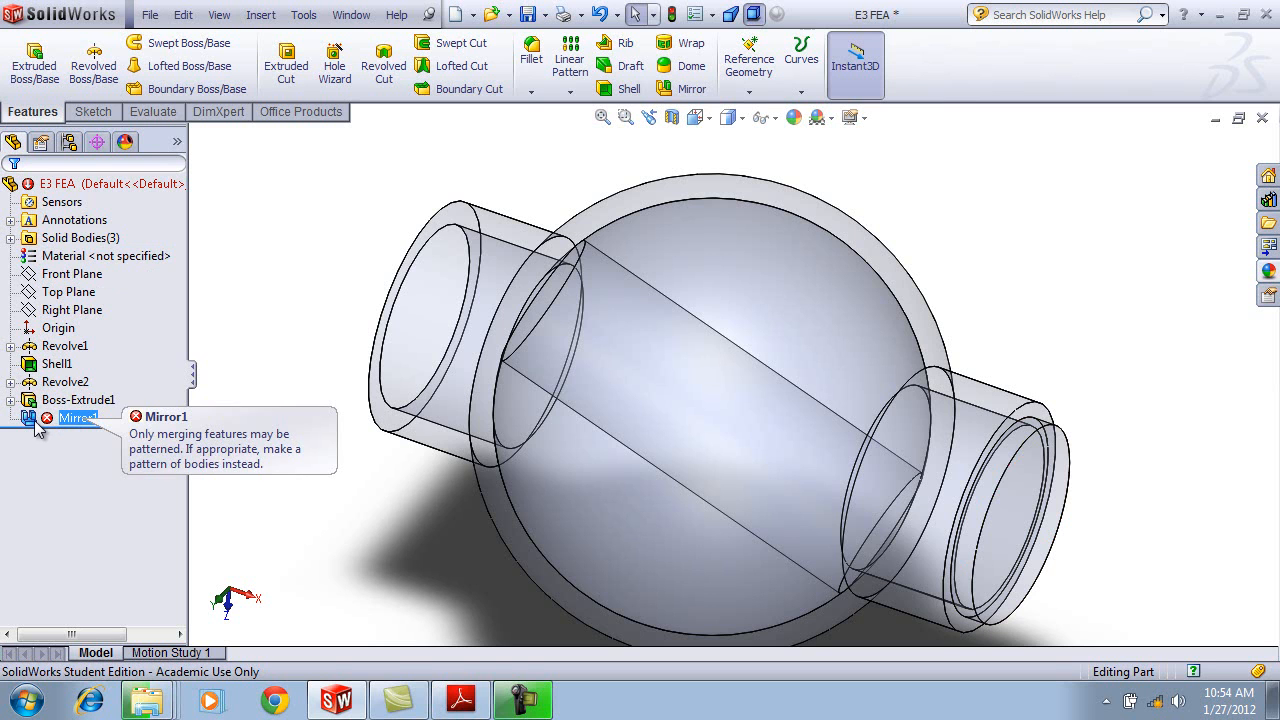
right_click(44, 424)
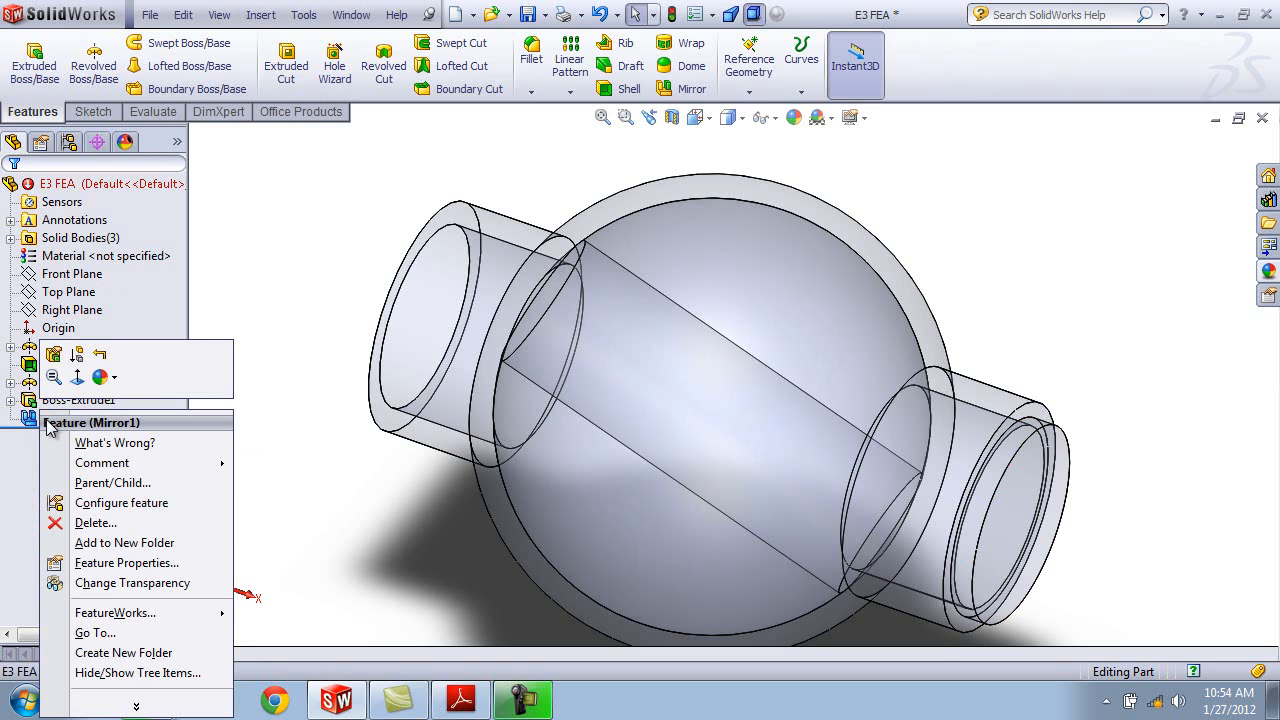
click(92, 524)
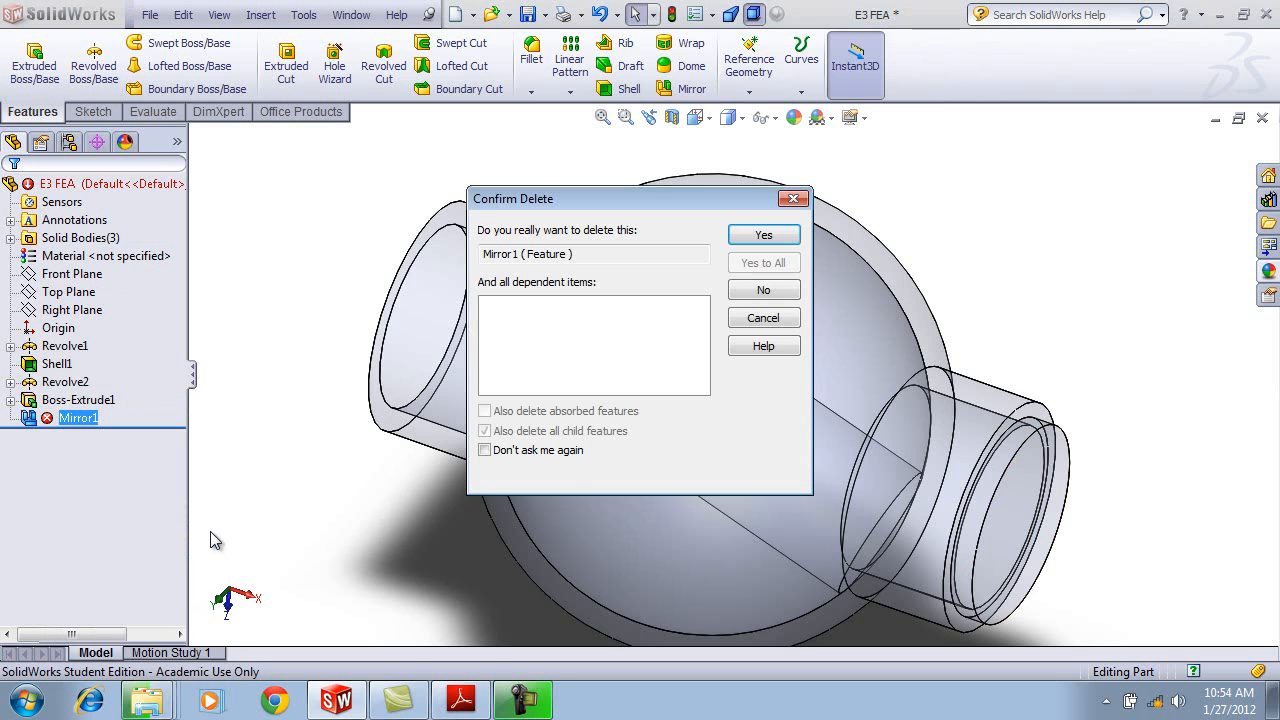
click(764, 237)
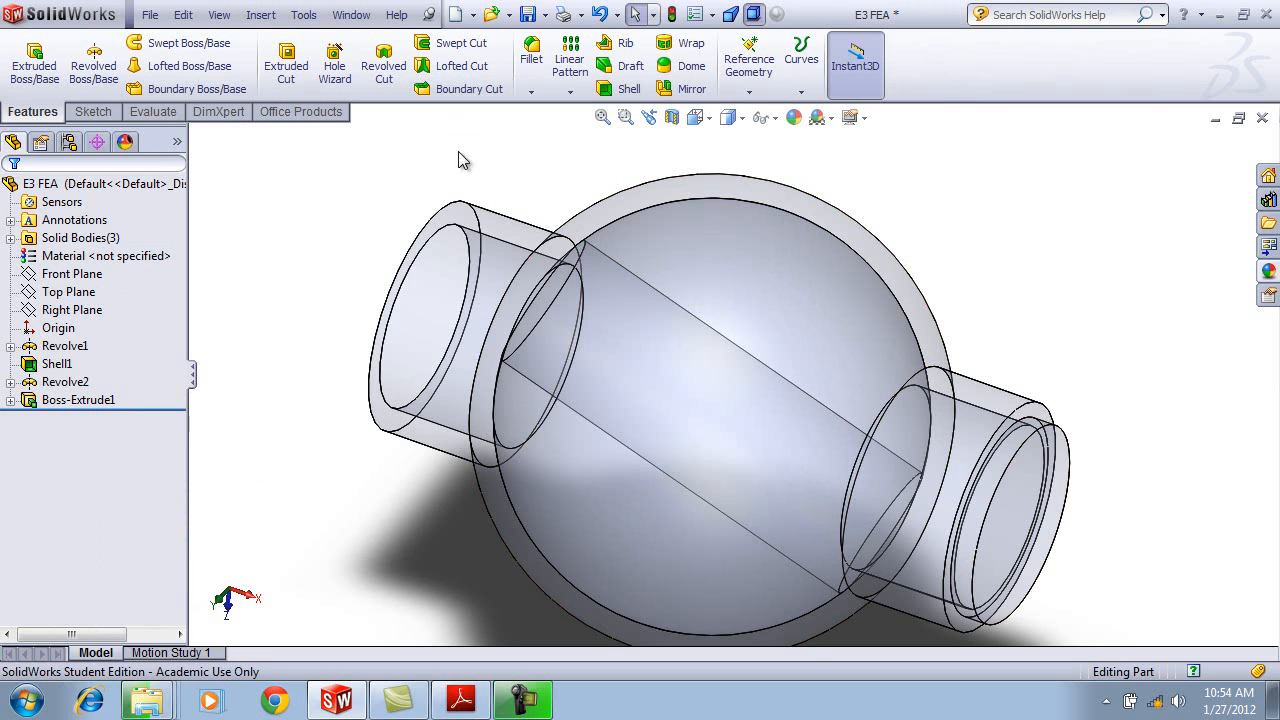
Mirror the end cap as a solid body about the Right Plane, leaving the solids unmerged.
click(1056, 538)
click(100, 400)
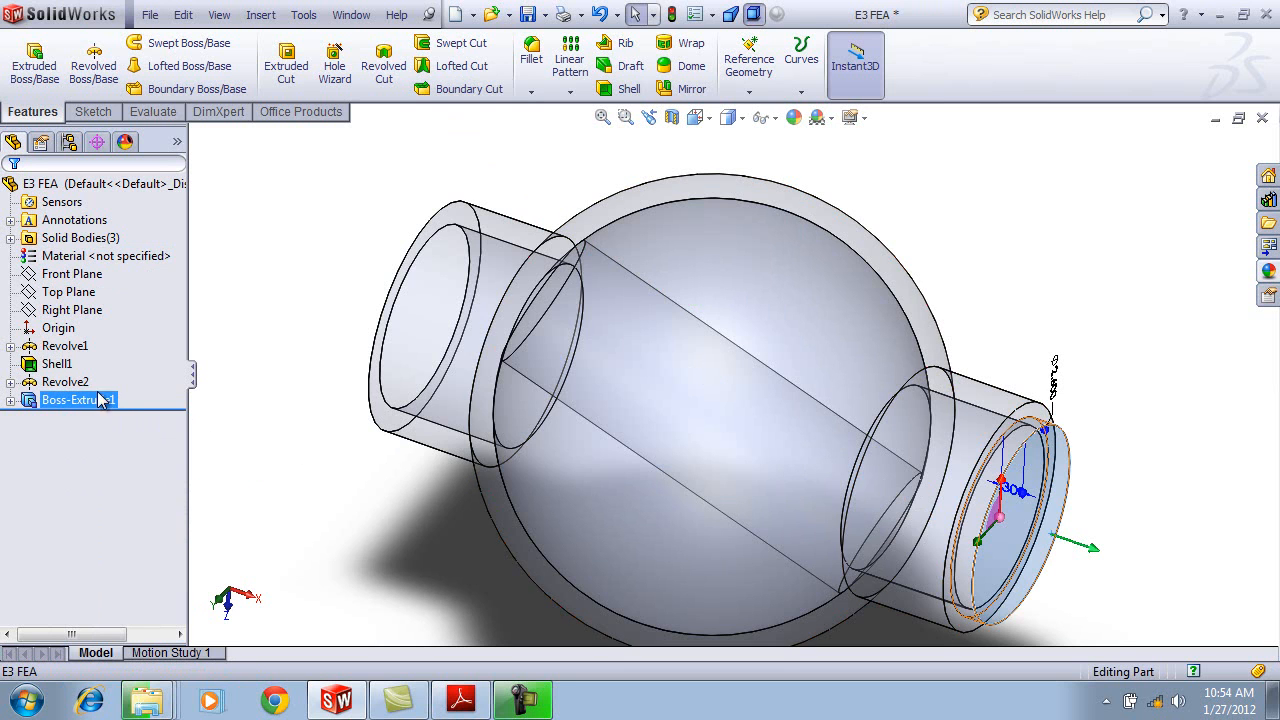
click(81, 425)
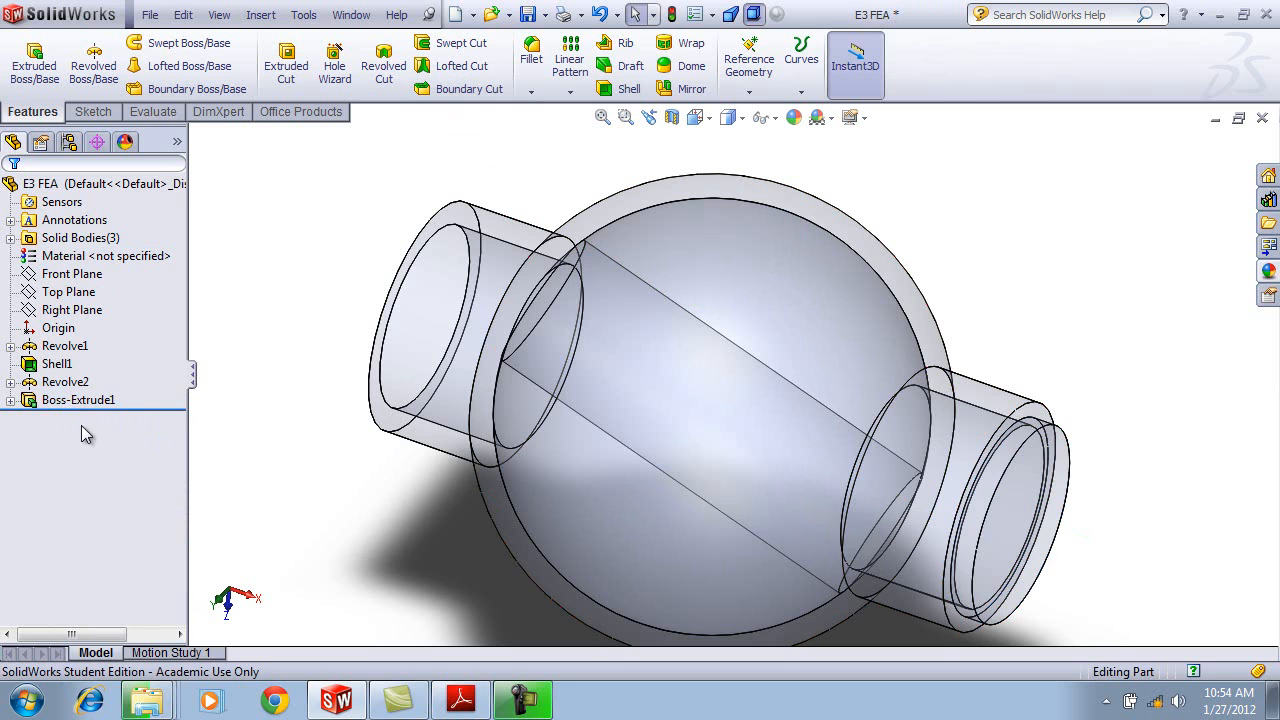
click(63, 402)
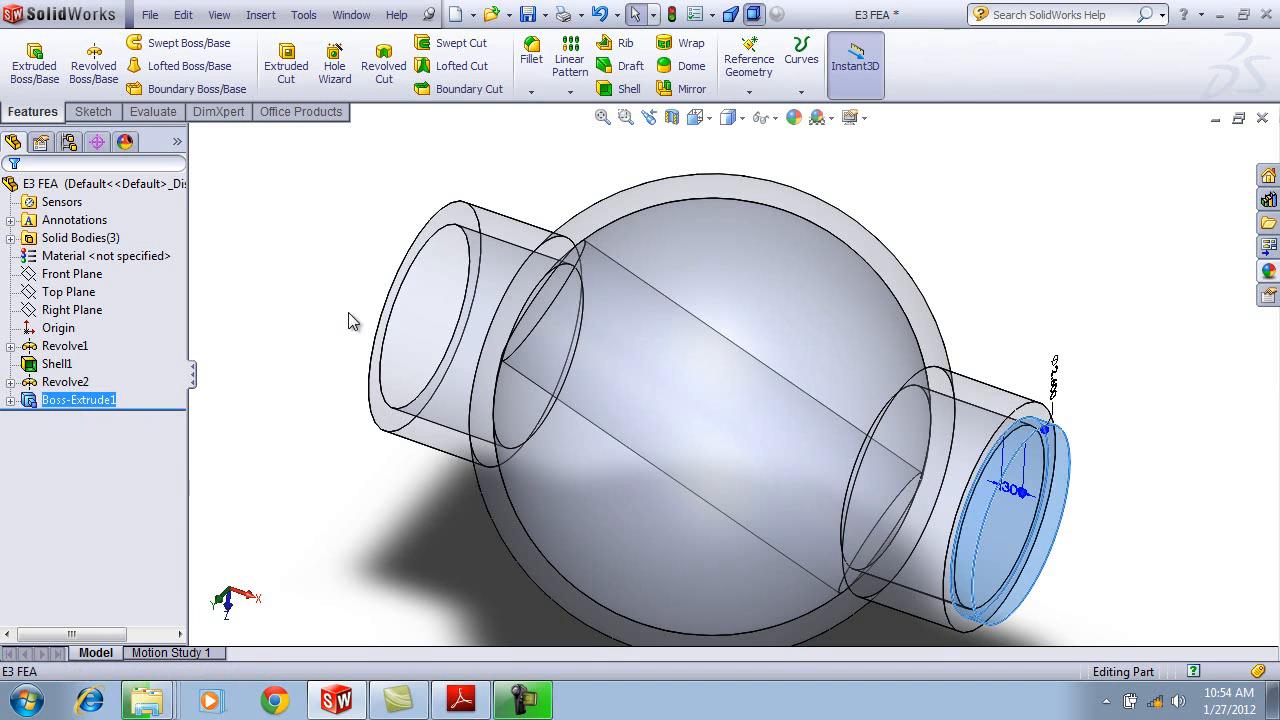
ctrl+click(72, 311)
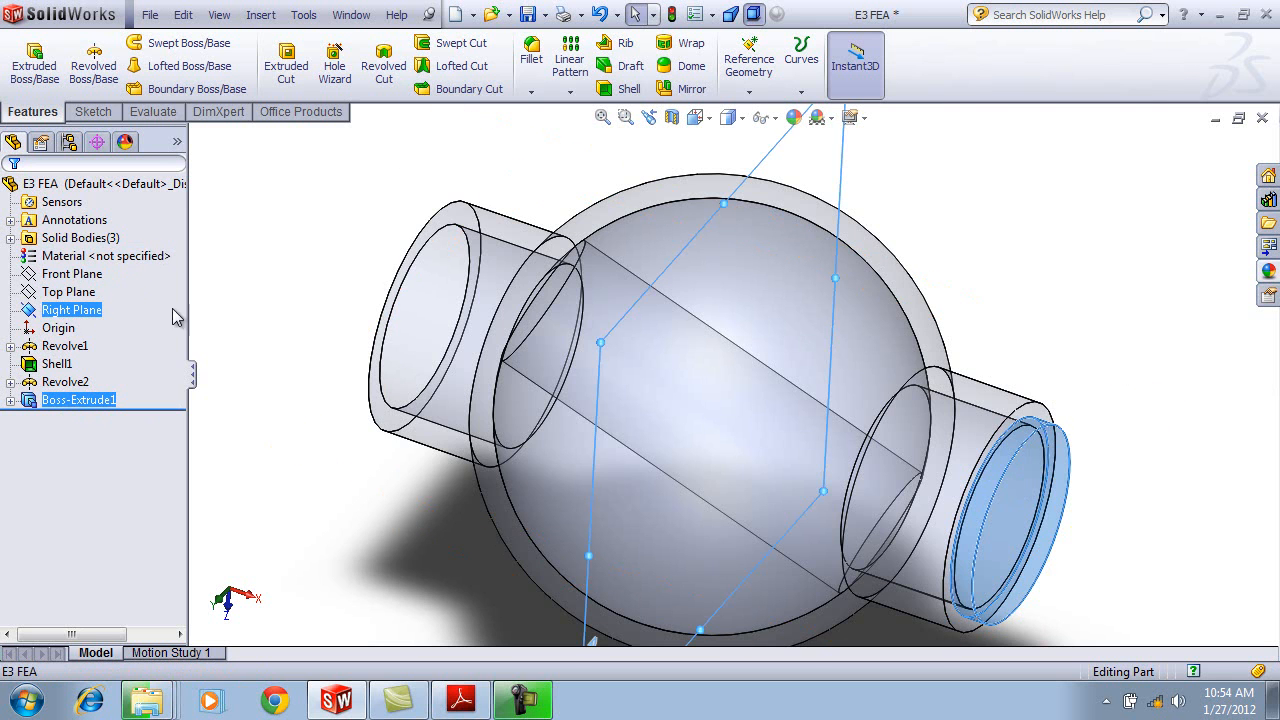
click(688, 90)
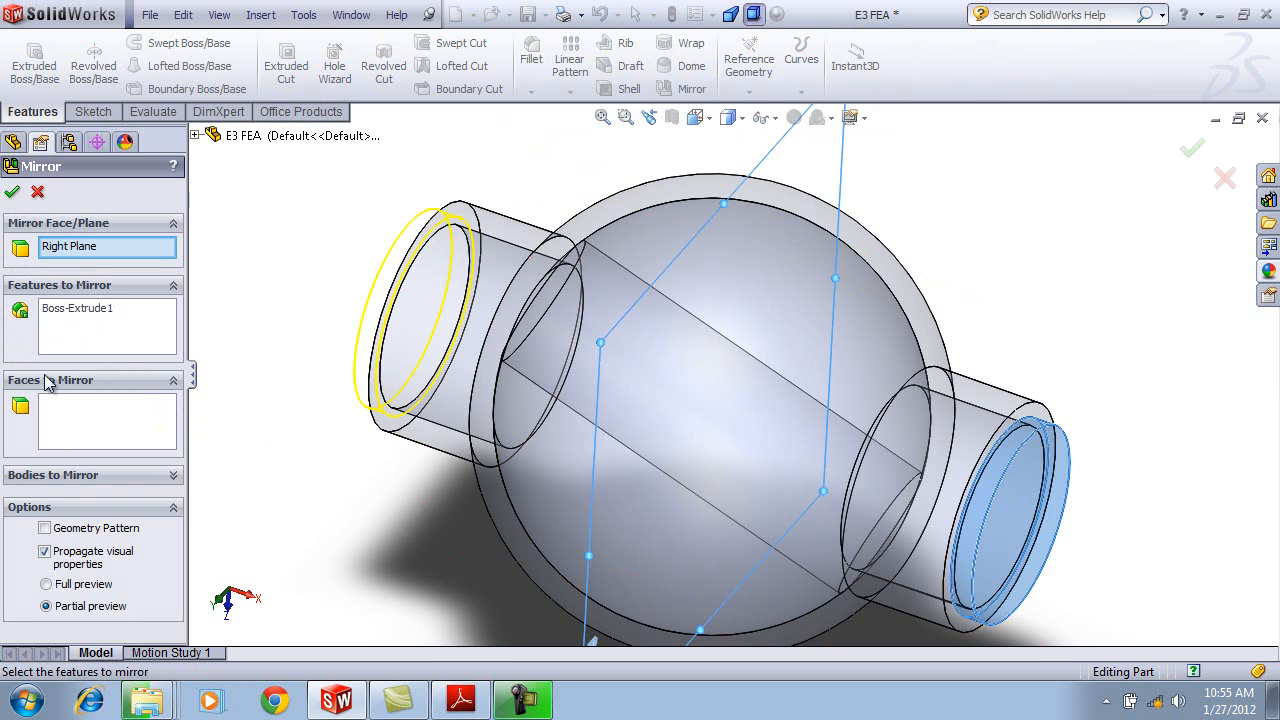
click(42, 479)
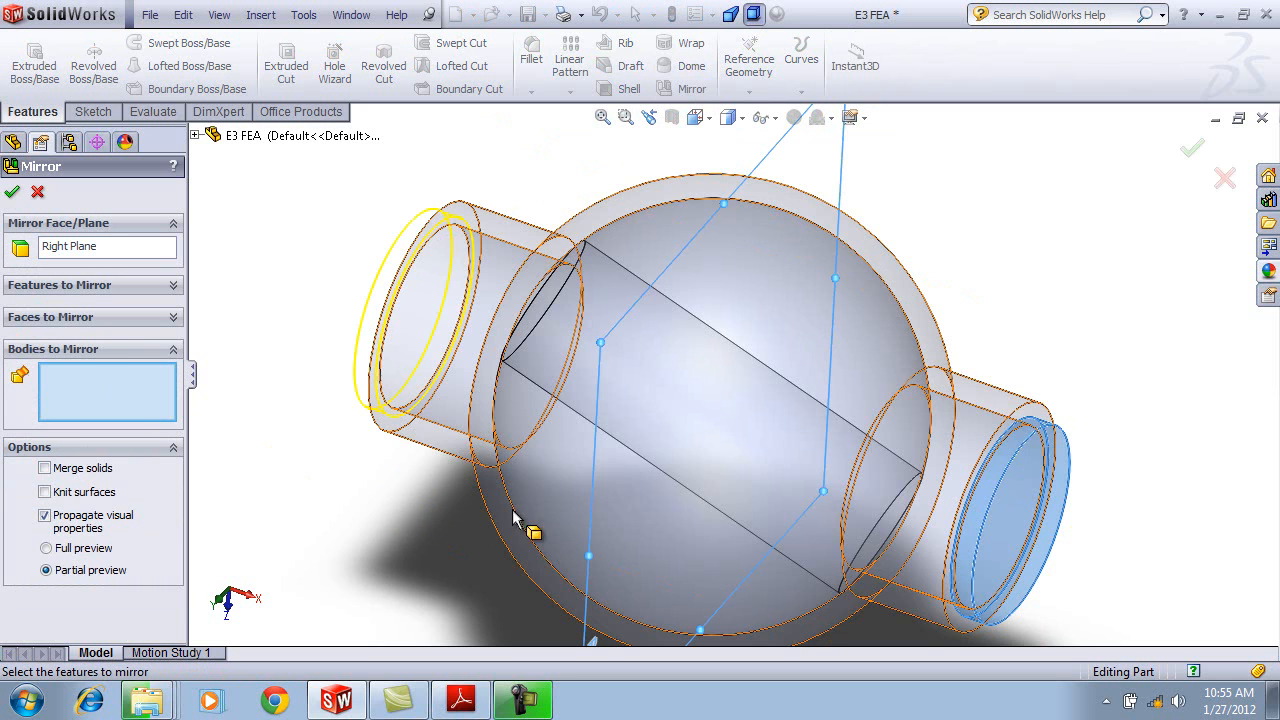
click(1044, 553)
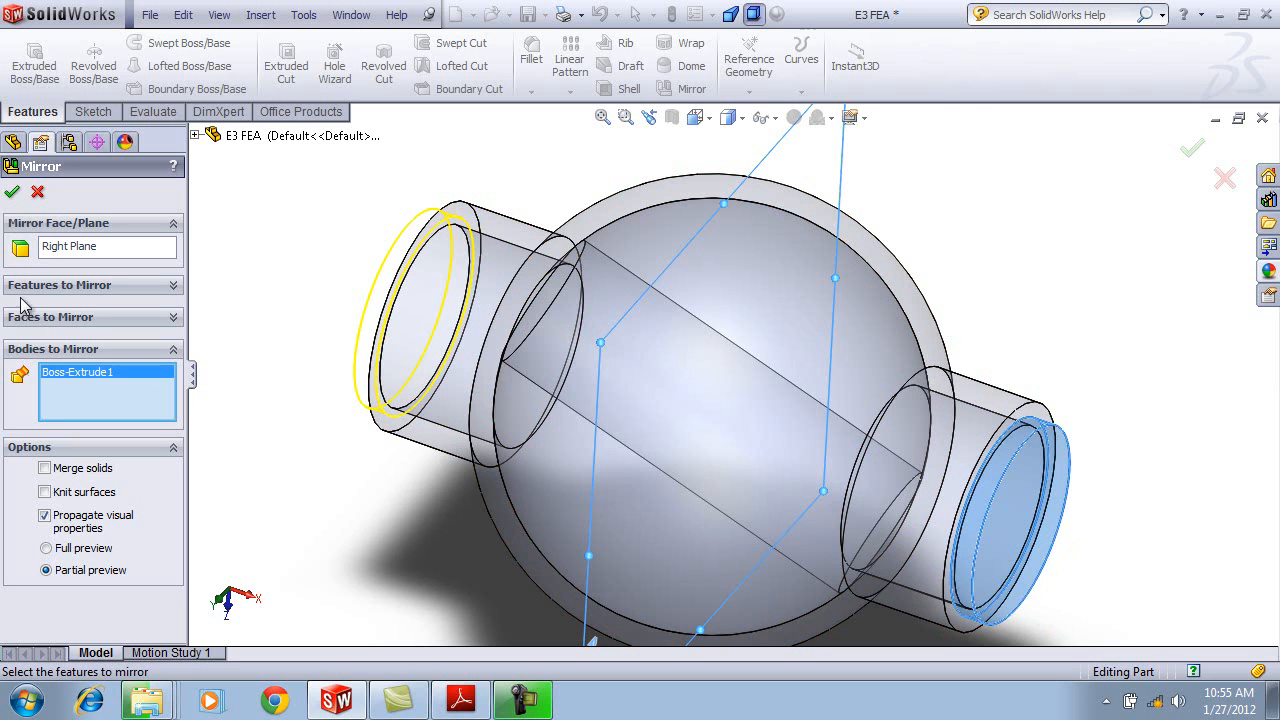
click(12, 191)
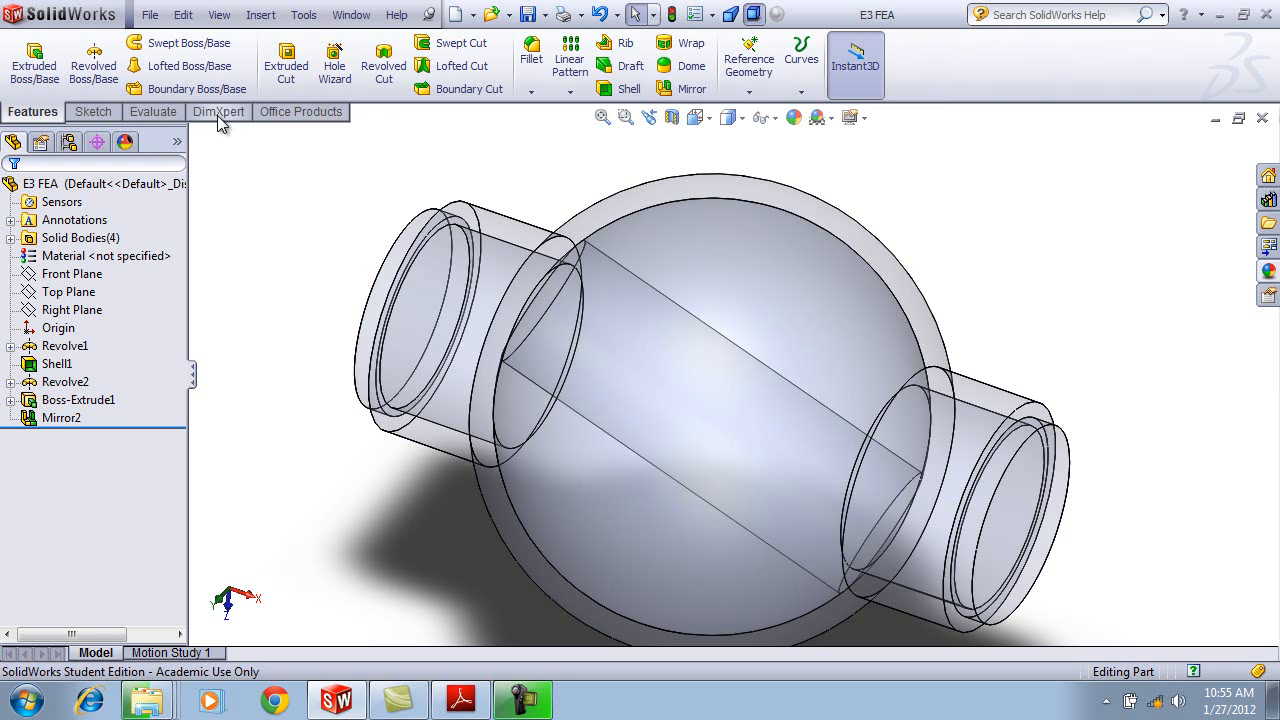
Start a FloXpress analysis, display the model's fluid volume in the geometry check, and accept water as the fluid.
click(155, 112)
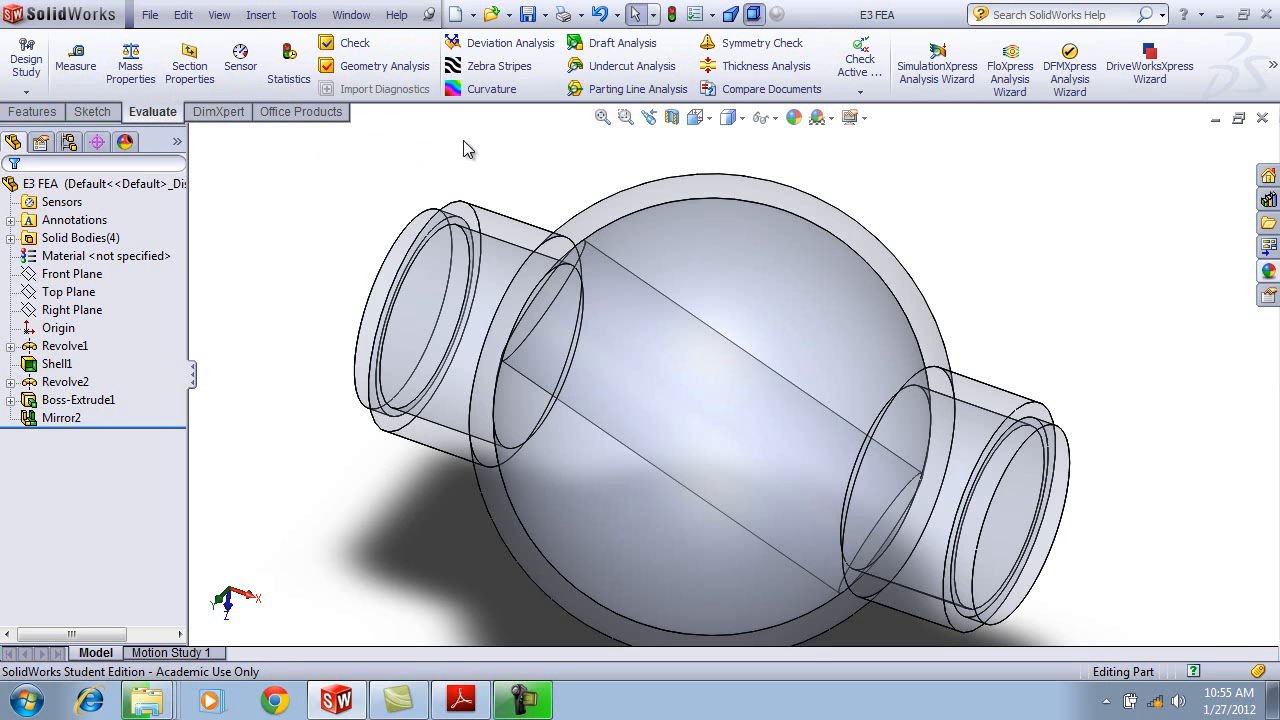
click(1018, 76)
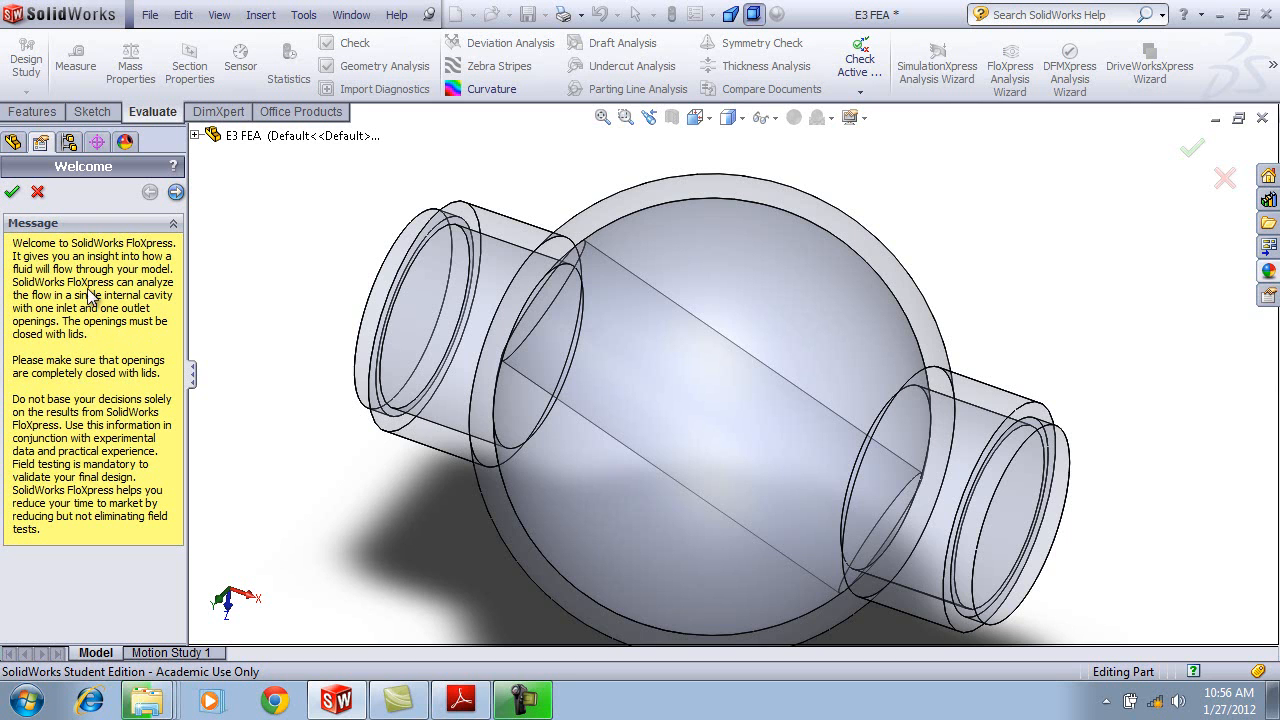
click(176, 193)
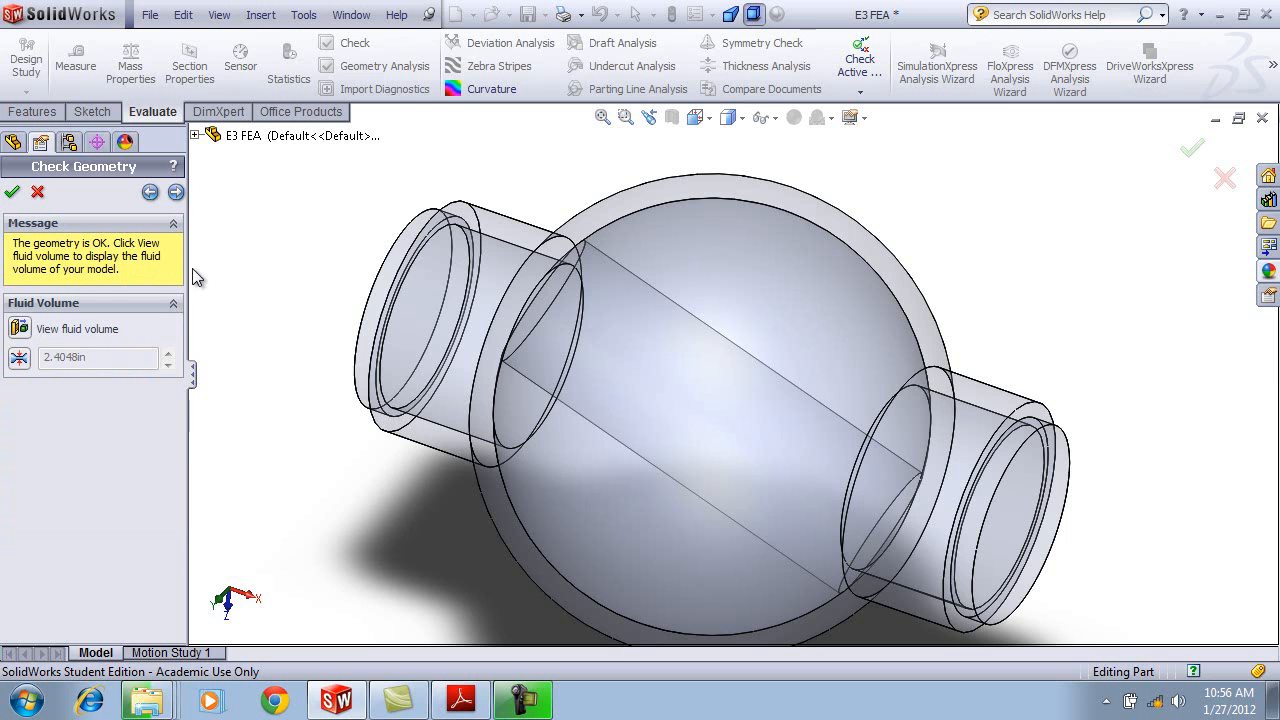
click(19, 330)
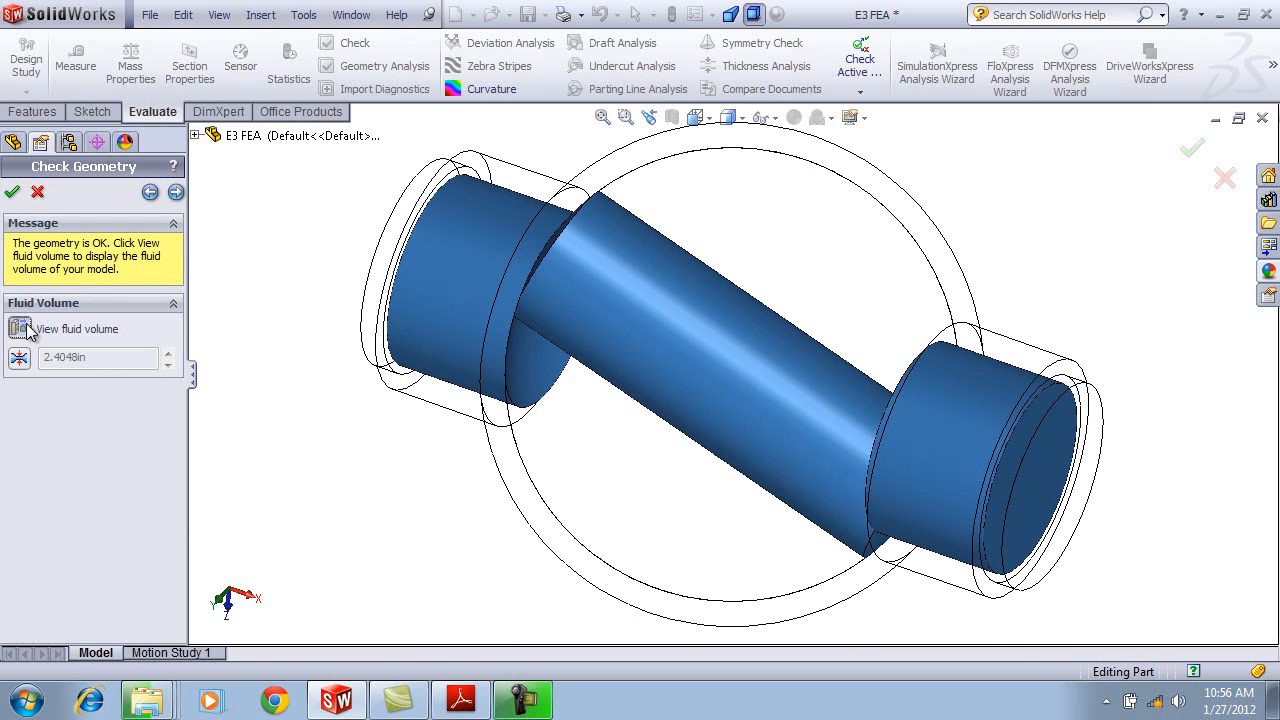
click(175, 193)
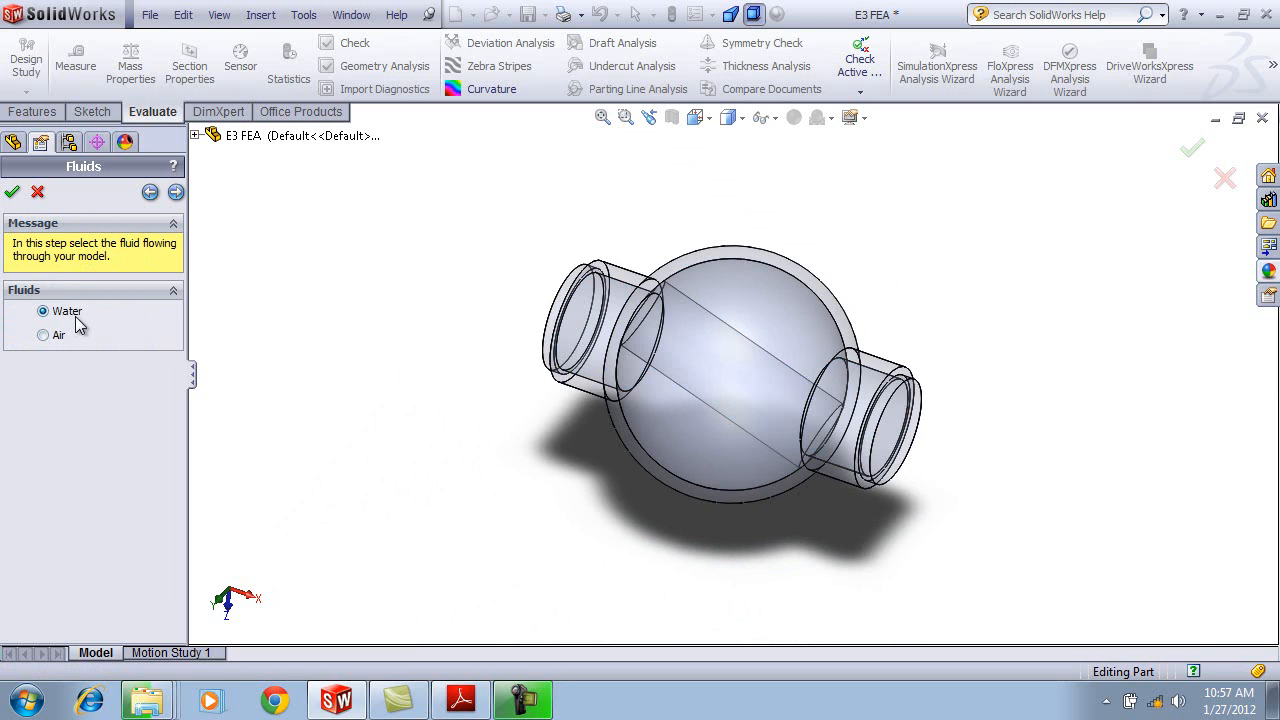
click(176, 193)
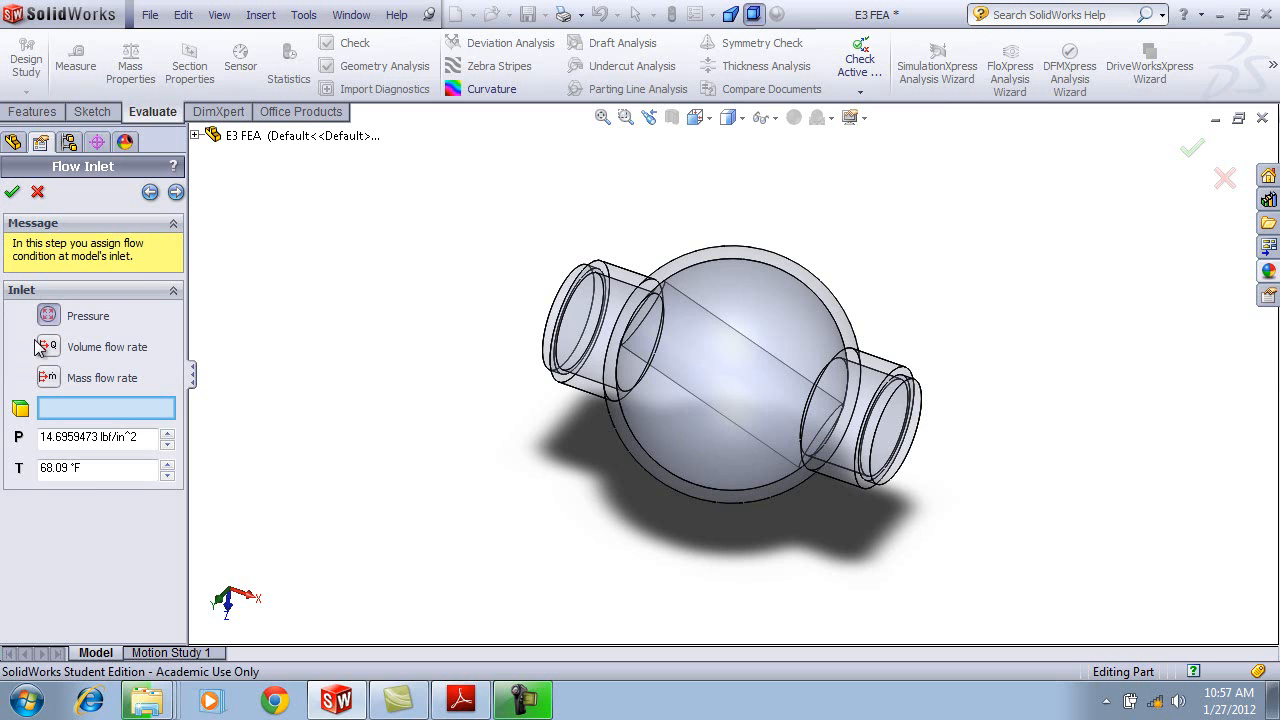
Assign the inner face of the left end cap as the flow inlet.
click(64, 319)
scroll(648, 340, down, 2)
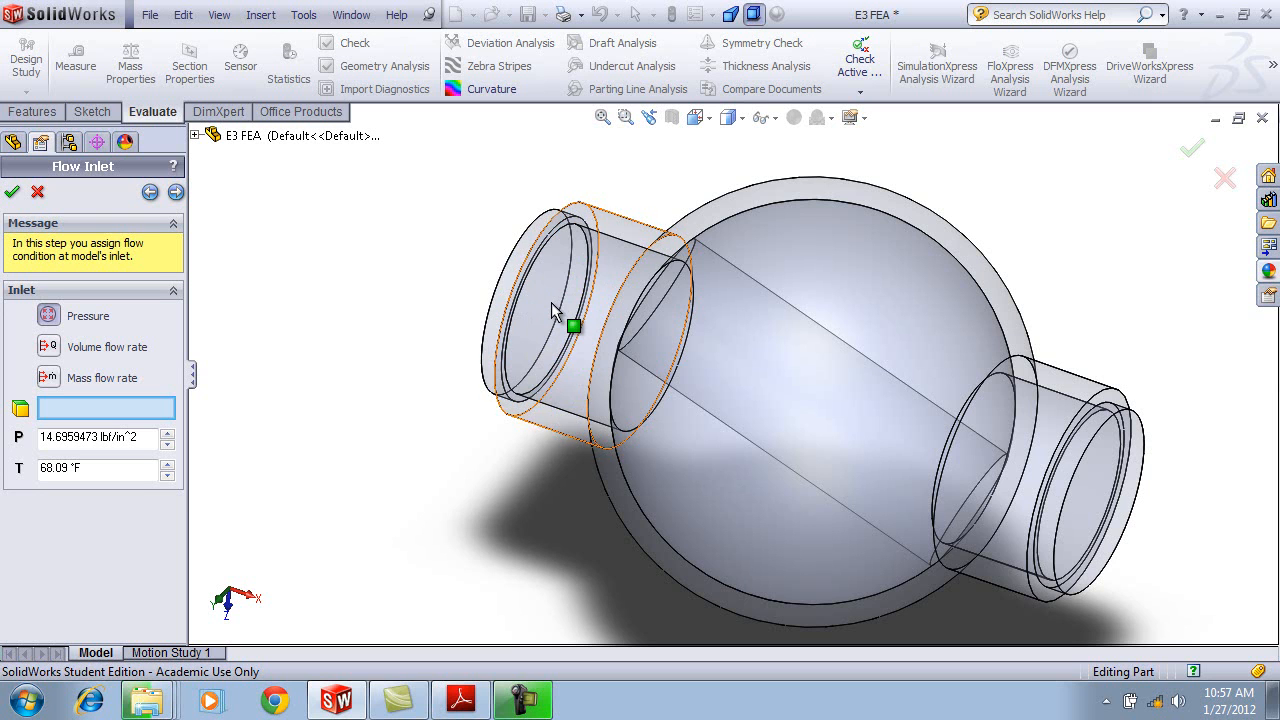
right_click(551, 303)
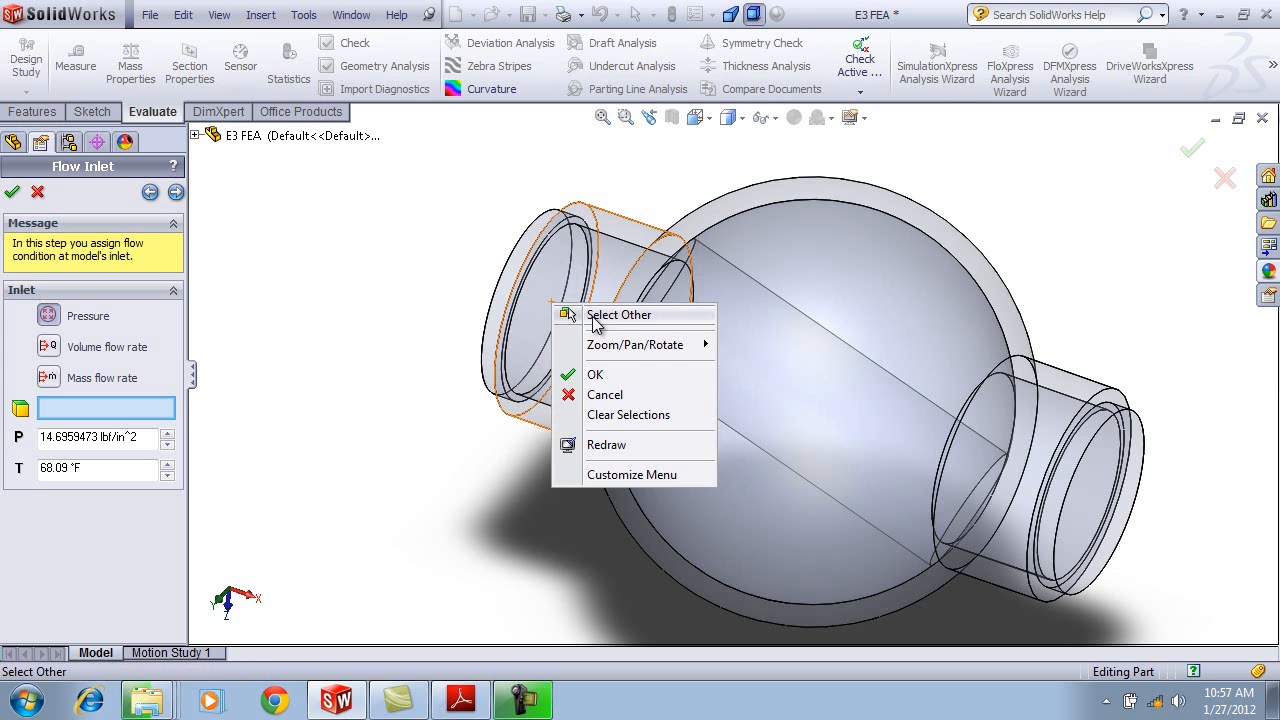
click(596, 316)
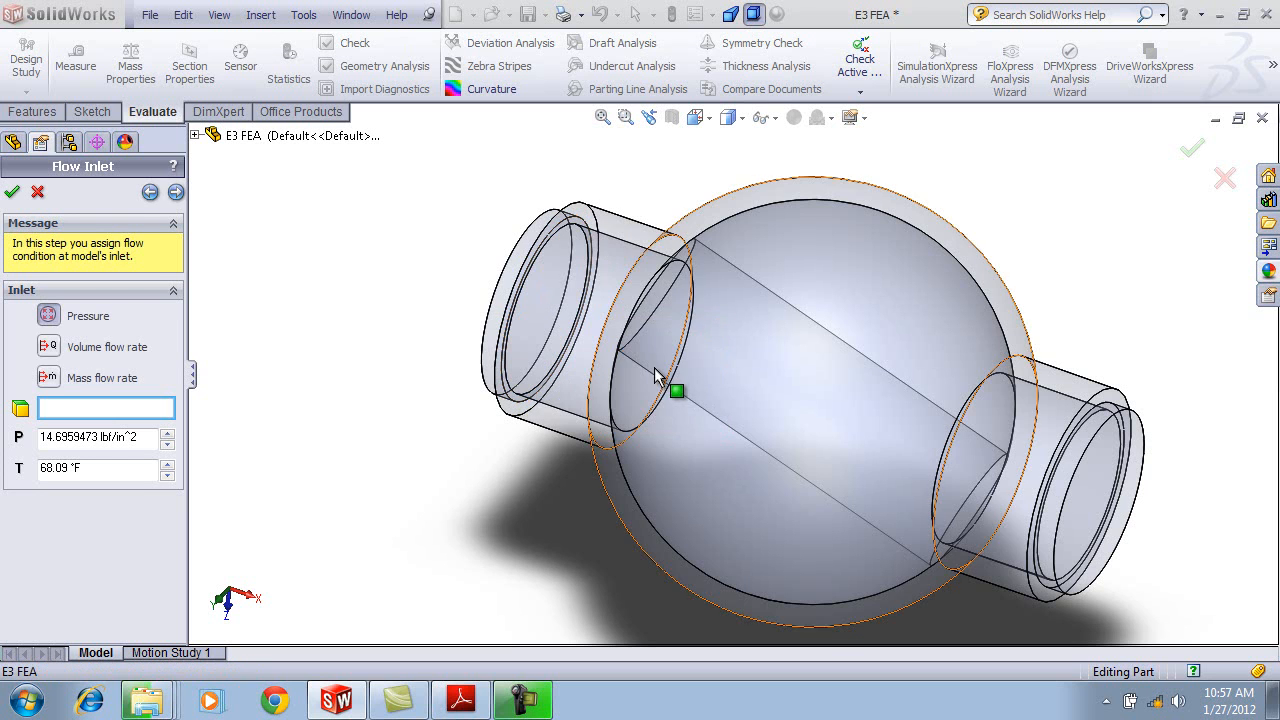
click(528, 400)
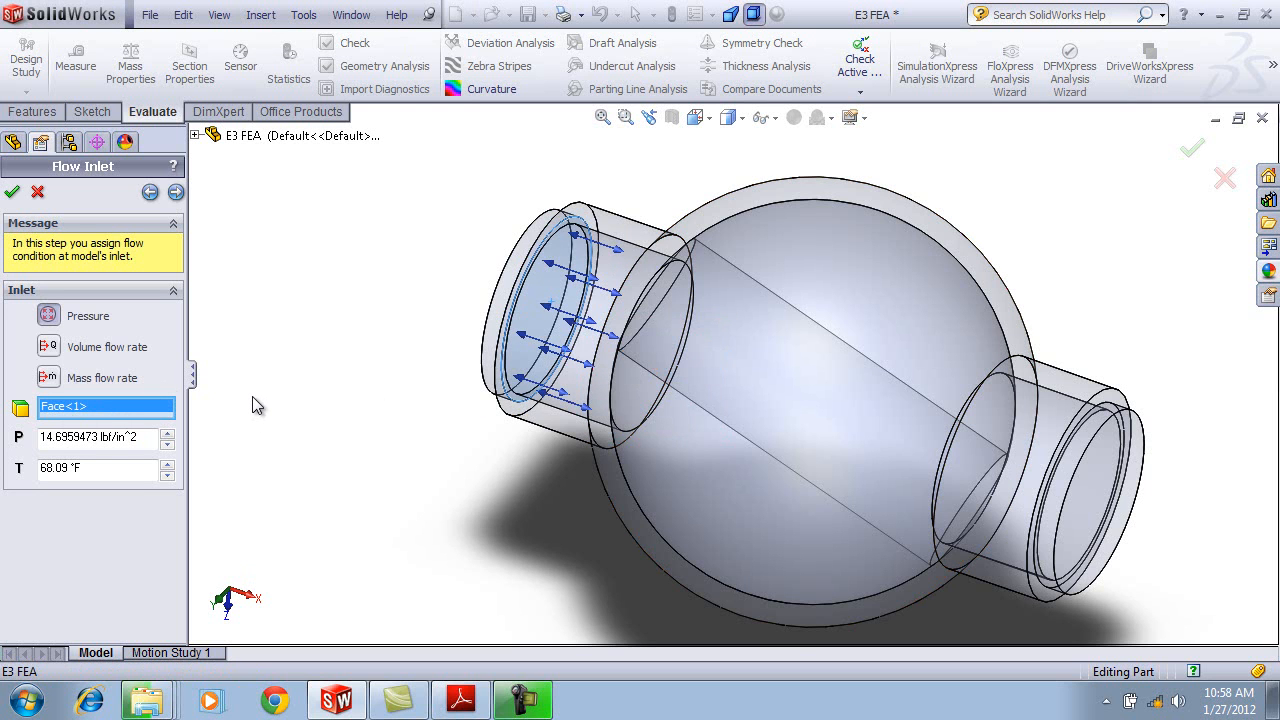
Define the inlet condition as a mass flow rate of 25 lb/s and proceed to the outlet definition.
click(52, 381)
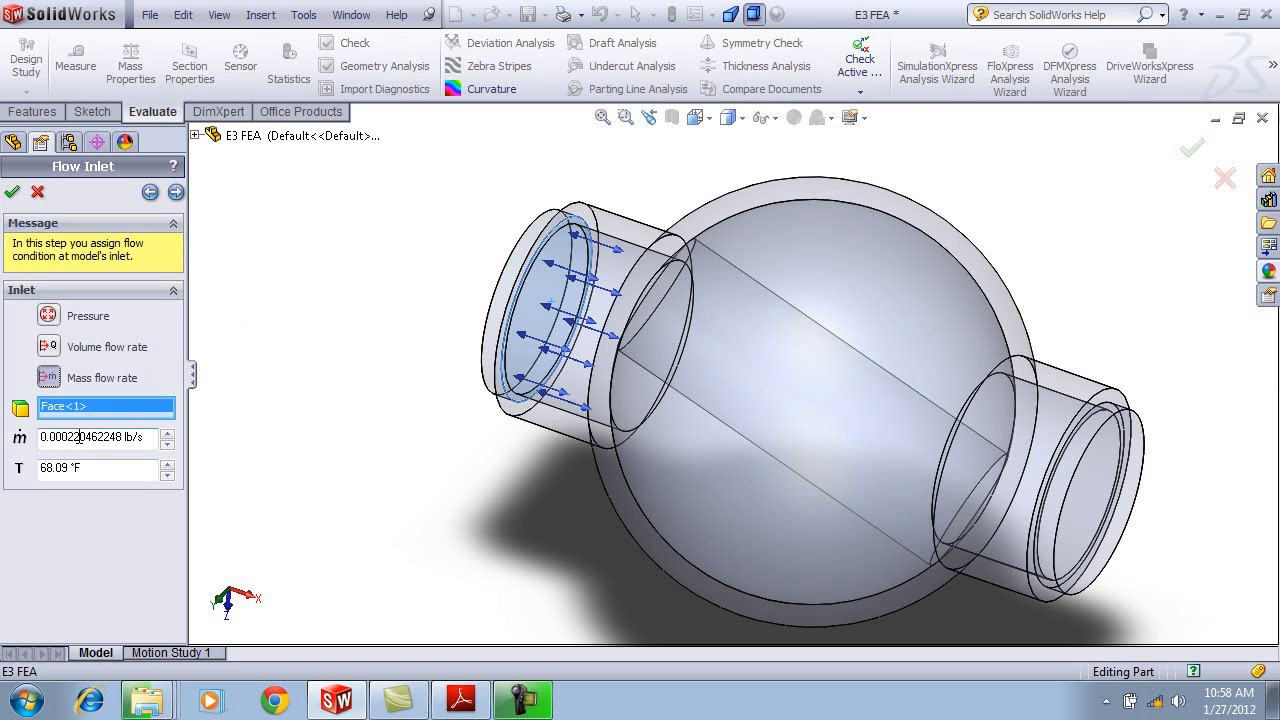
drag(123, 432, 44, 438)
text(25)
click(68, 467)
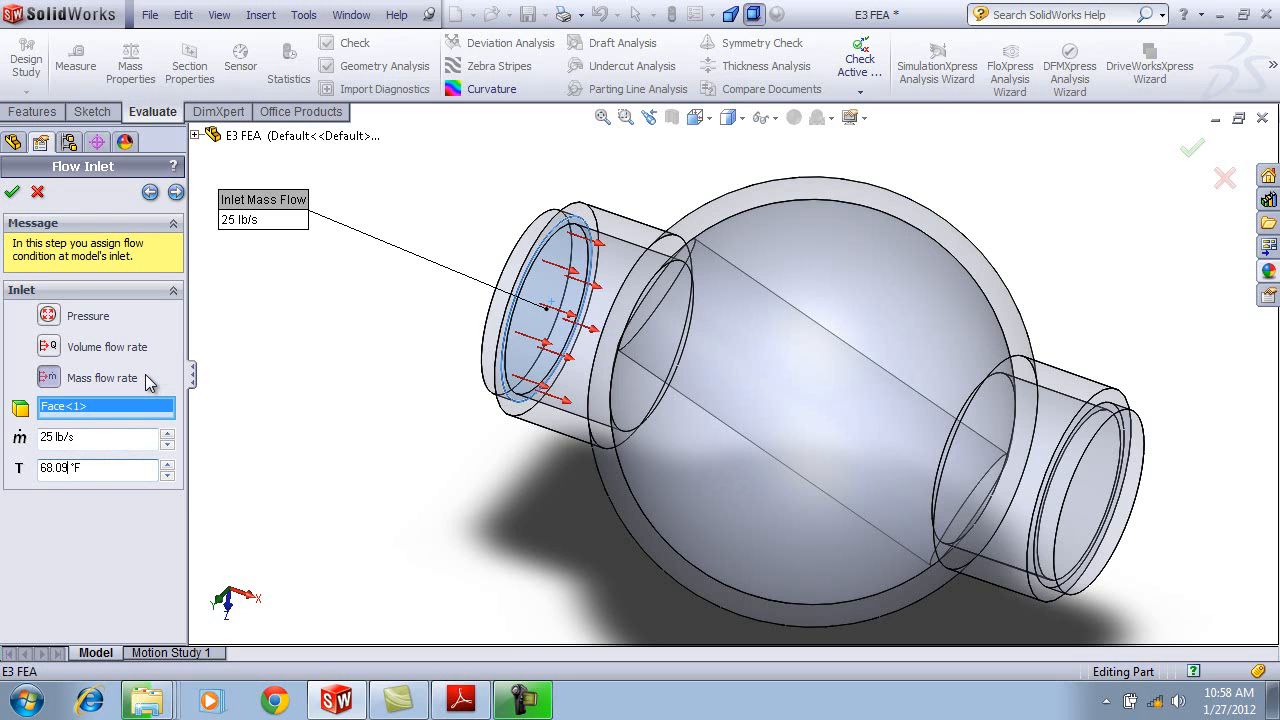
click(176, 193)
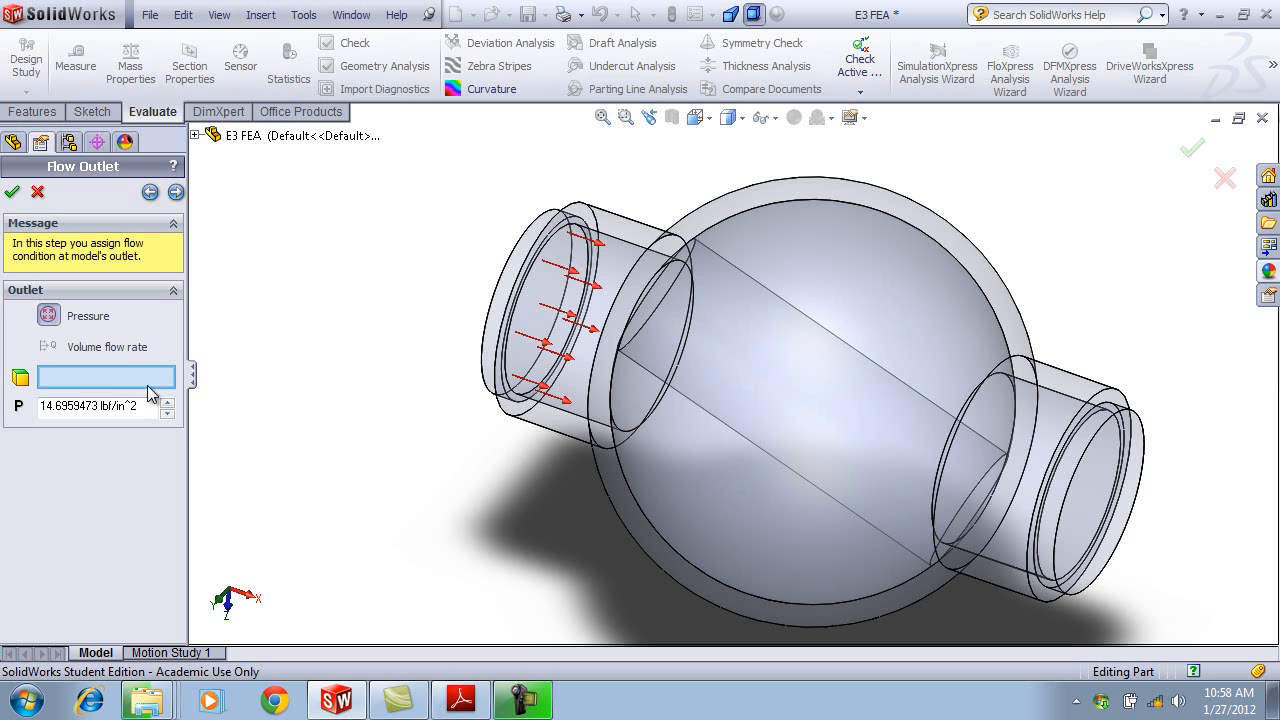
Assign the inner face of the right end cap as the pressure outlet and solve the flow model.
right_click(1083, 485)
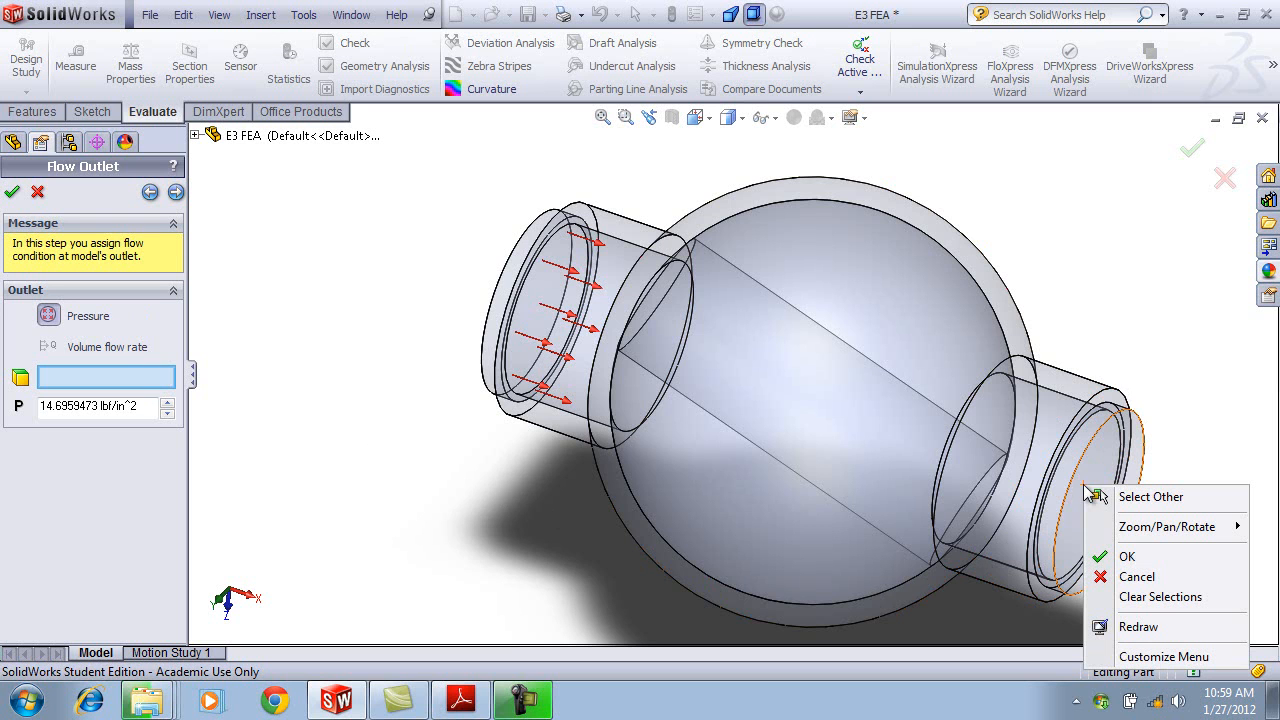
click(1140, 500)
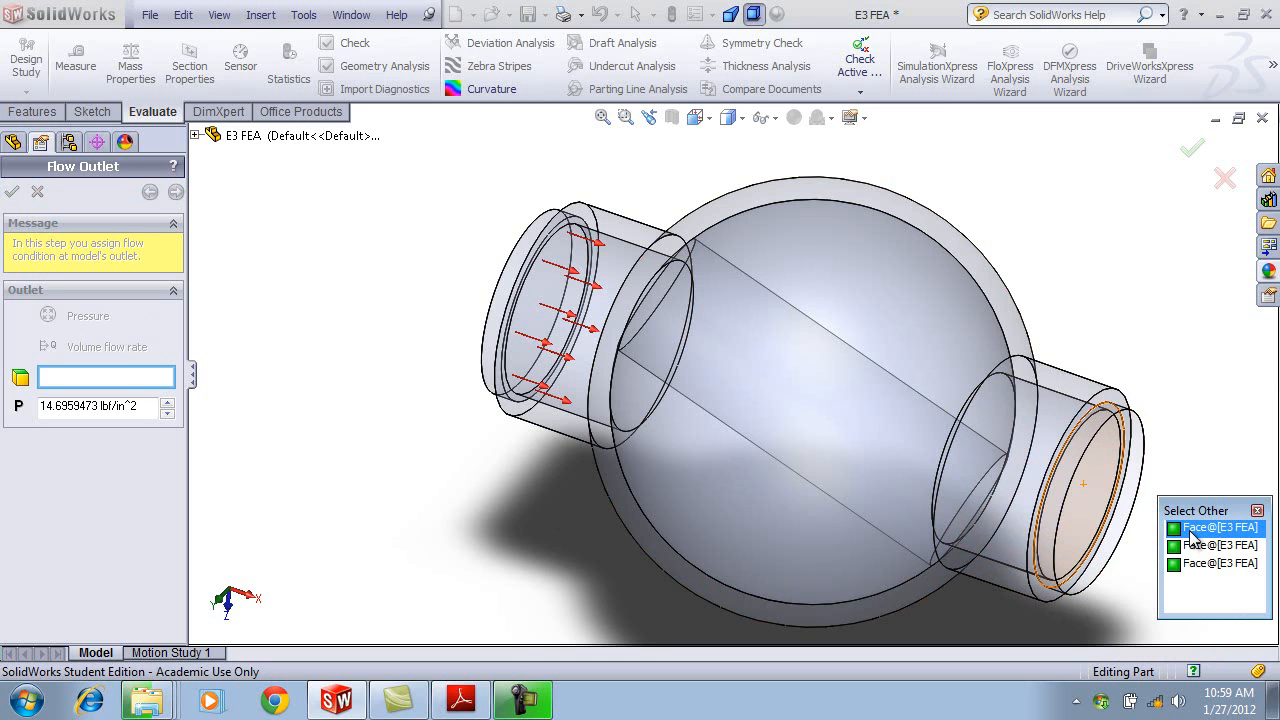
click(1192, 530)
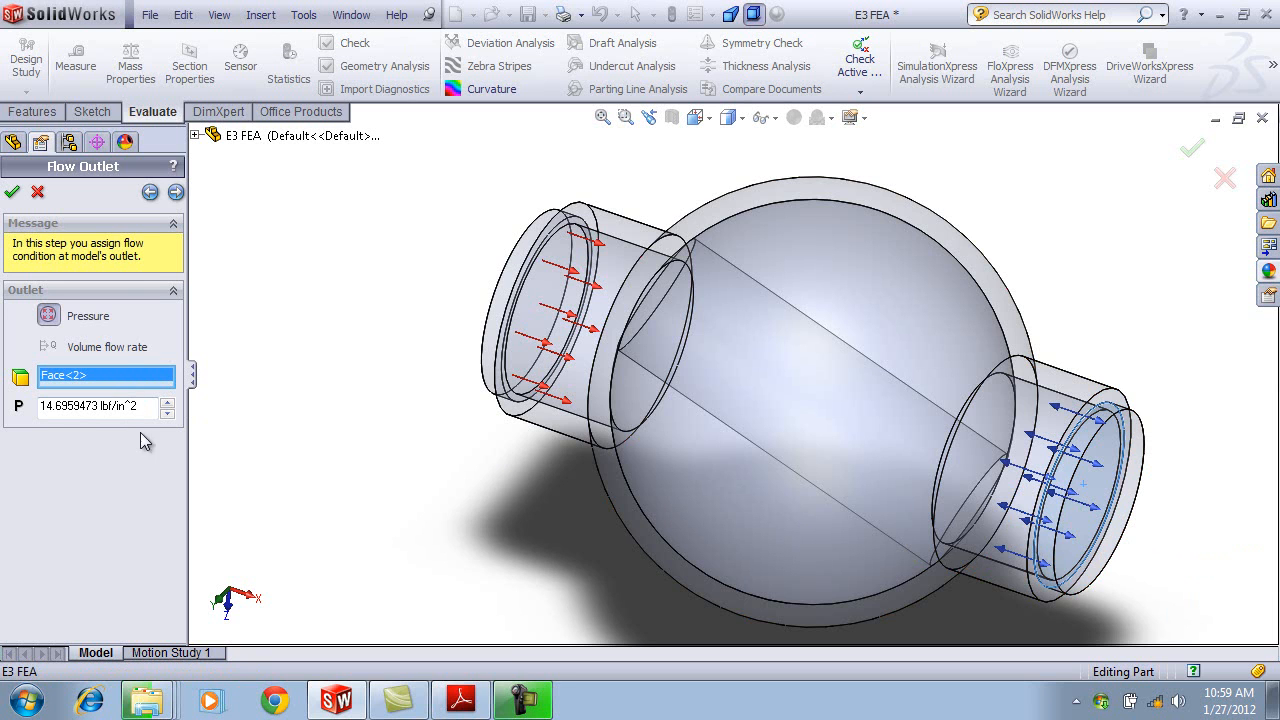
click(176, 193)
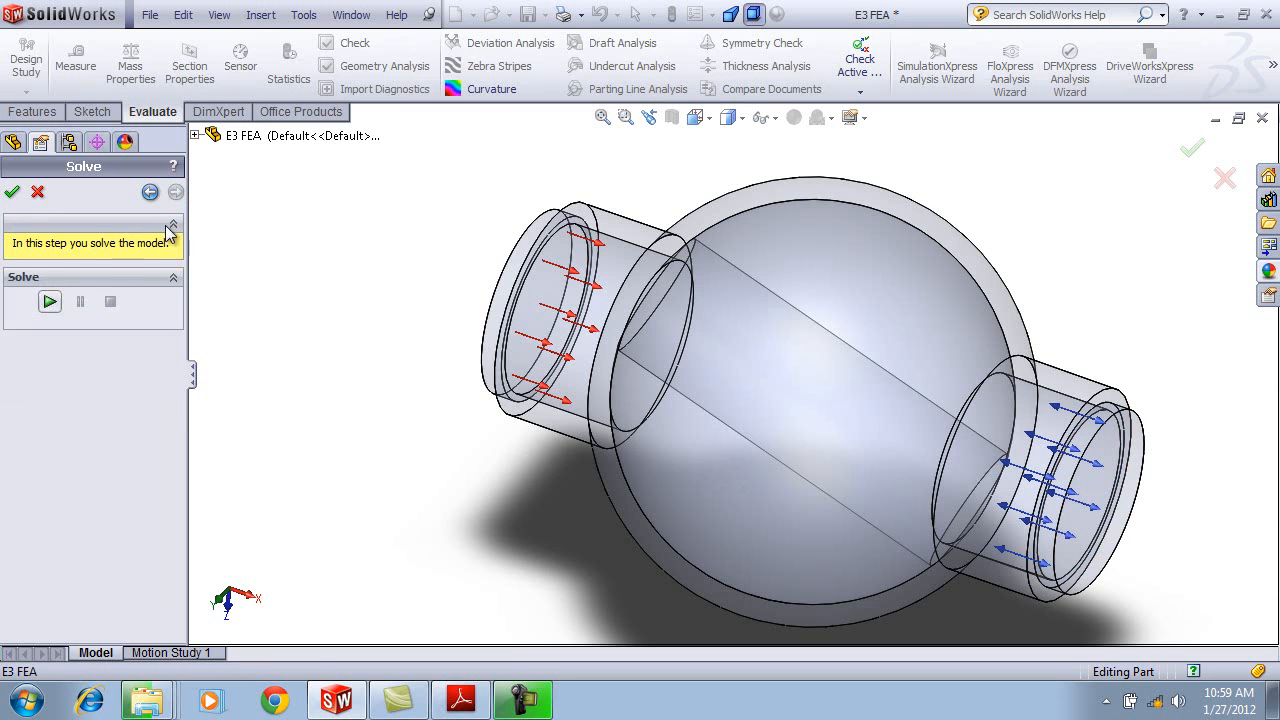
click(49, 302)
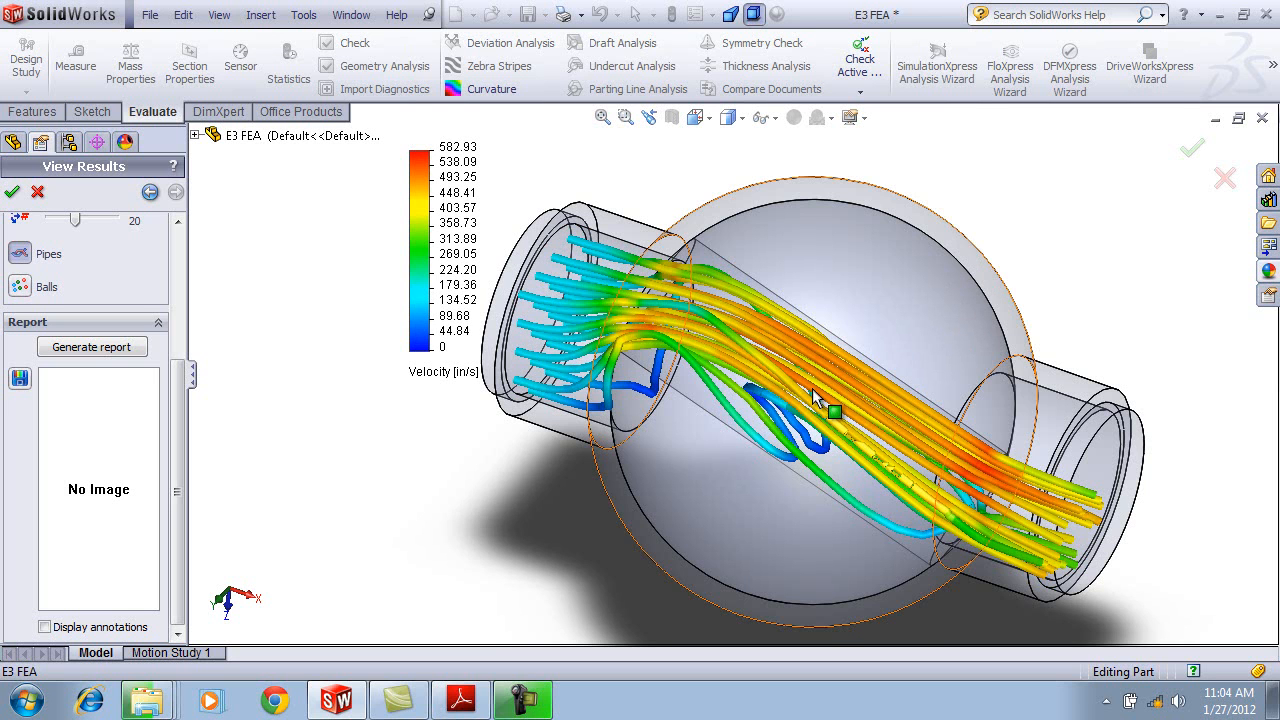
Play the velocity trajectories from the inlet as pipes and widen the results settings area.
scroll(862, 317, up, 1)
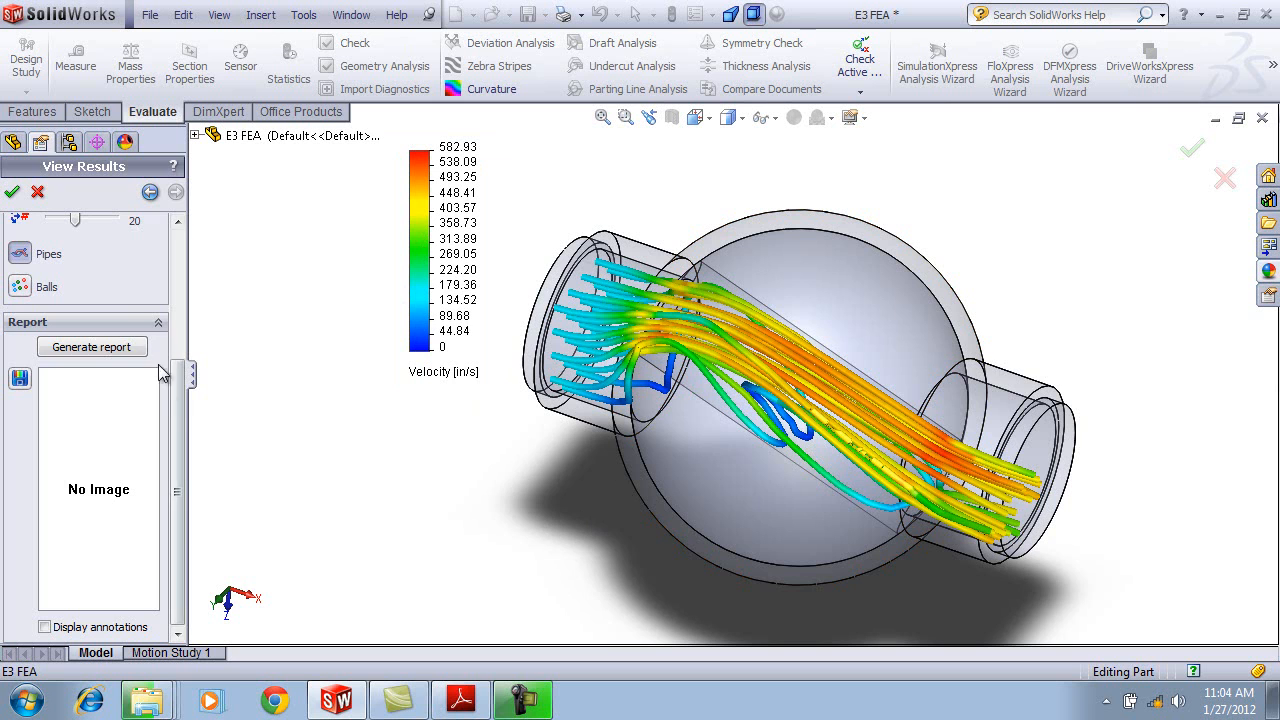
drag(172, 400, 180, 264)
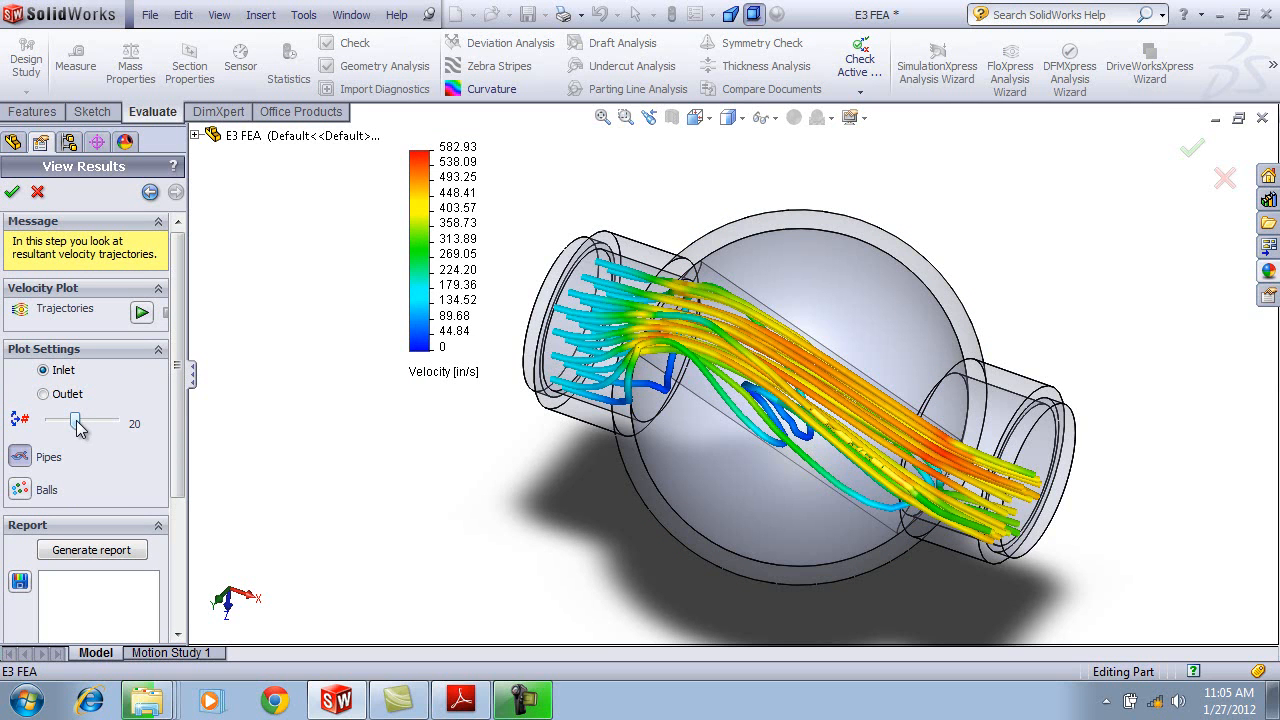
click(142, 313)
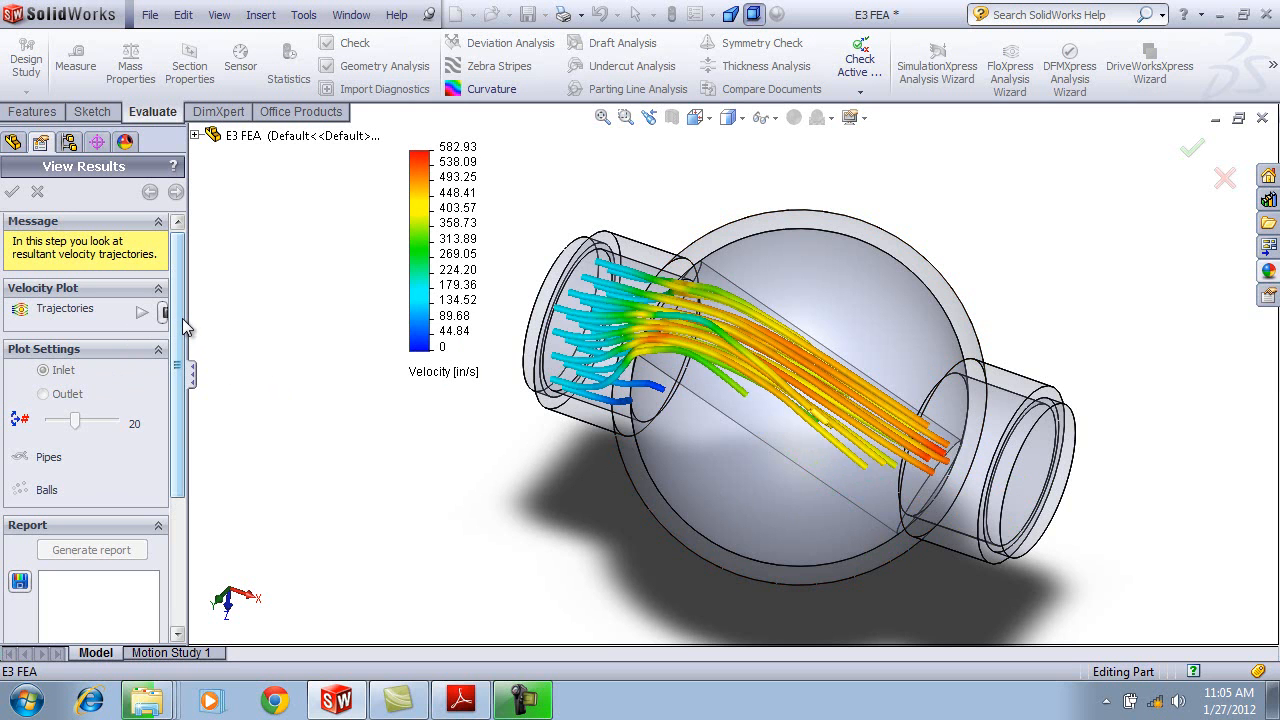
drag(189, 322, 225, 324)
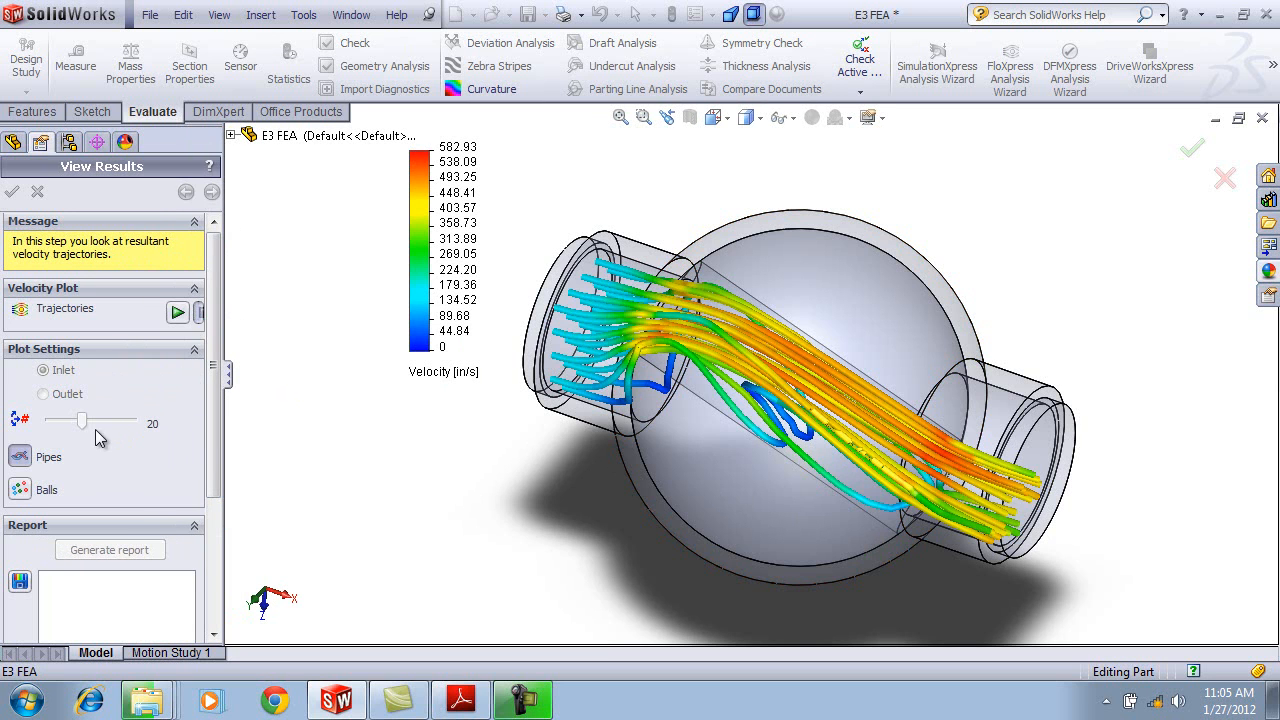
Switch the velocity trajectories to balls and play their animation through the passage.
click(20, 489)
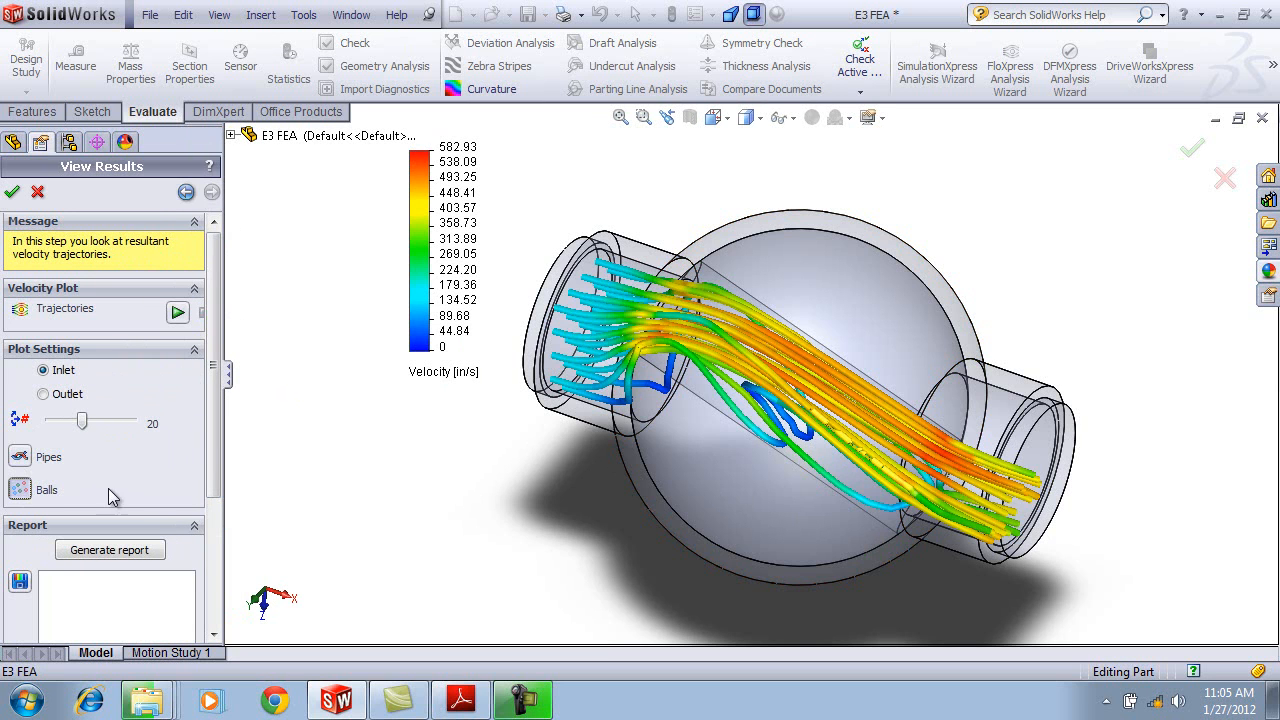
click(178, 313)
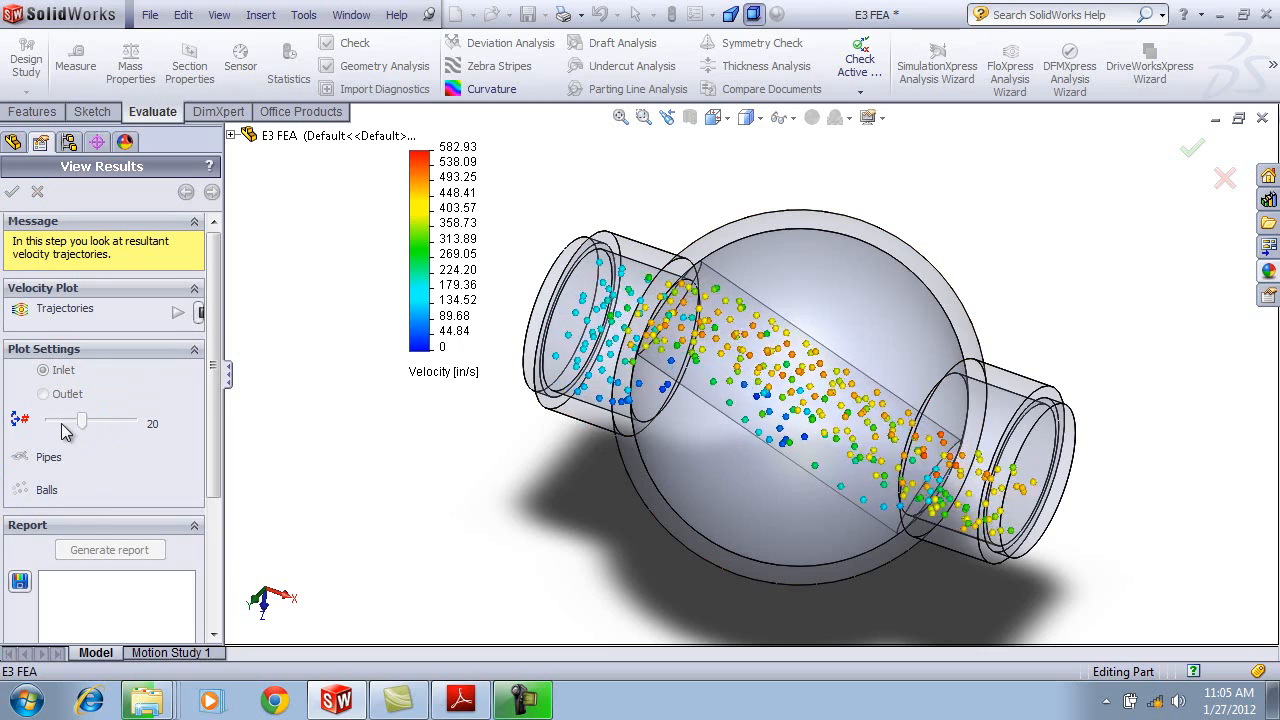
drag(213, 436, 222, 407)
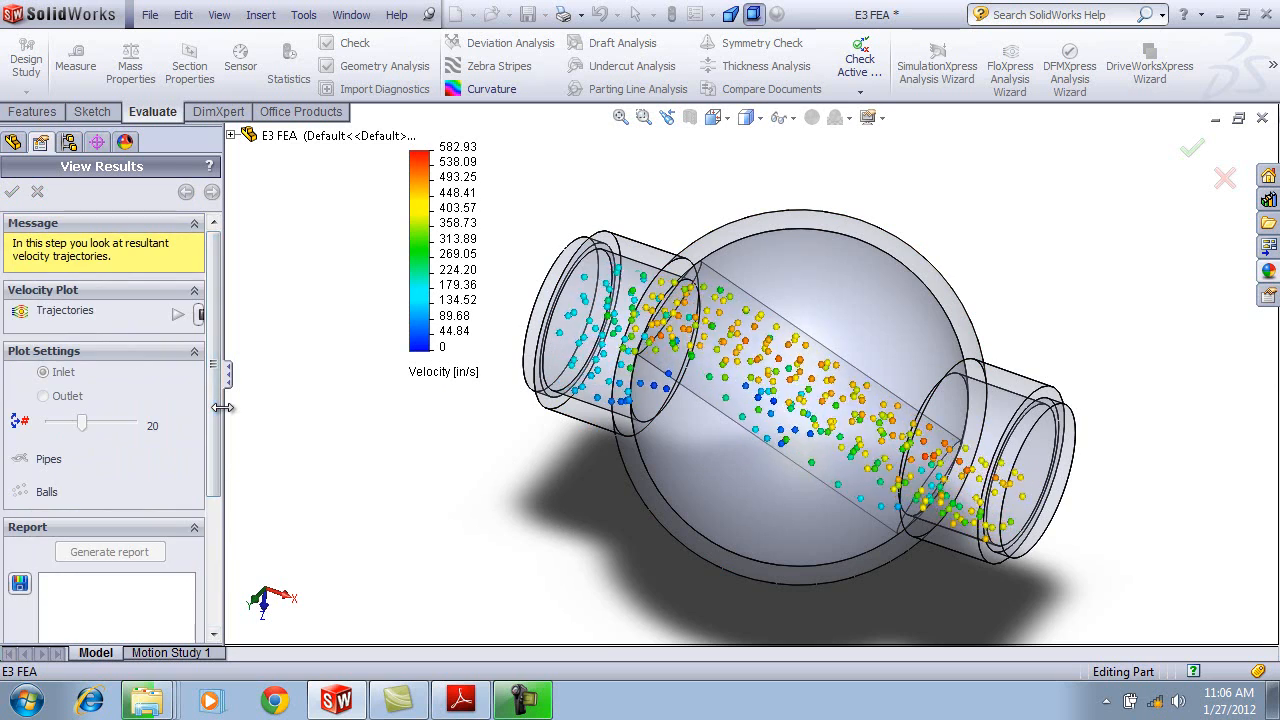